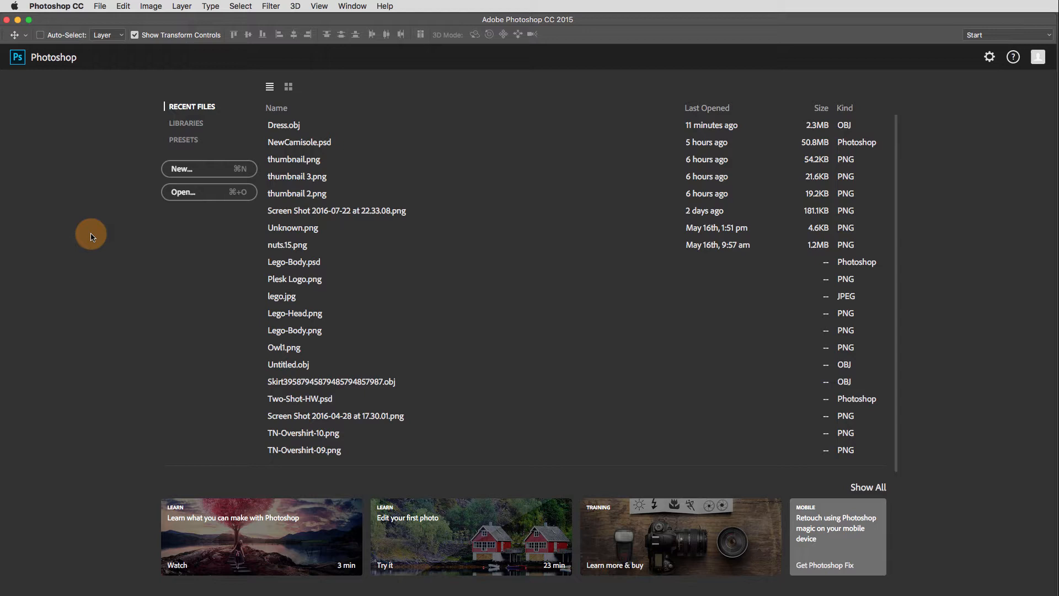
- Open the Dress.obj 3D model from the Desktop
{"action": "left_click", "coordinate": [102, 4]}
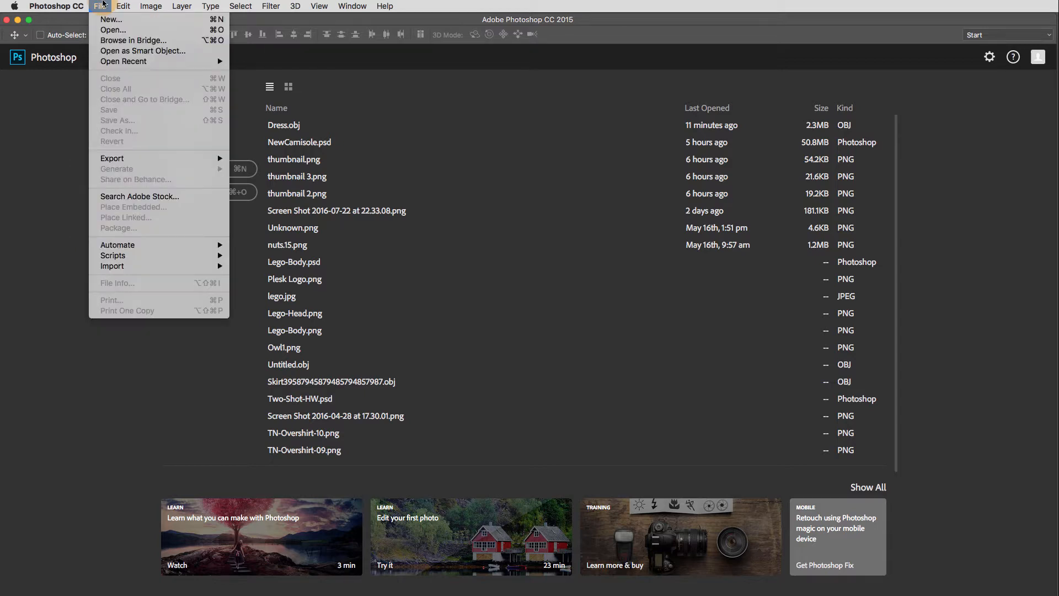
{"action": "left_click", "coordinate": [160, 32]}
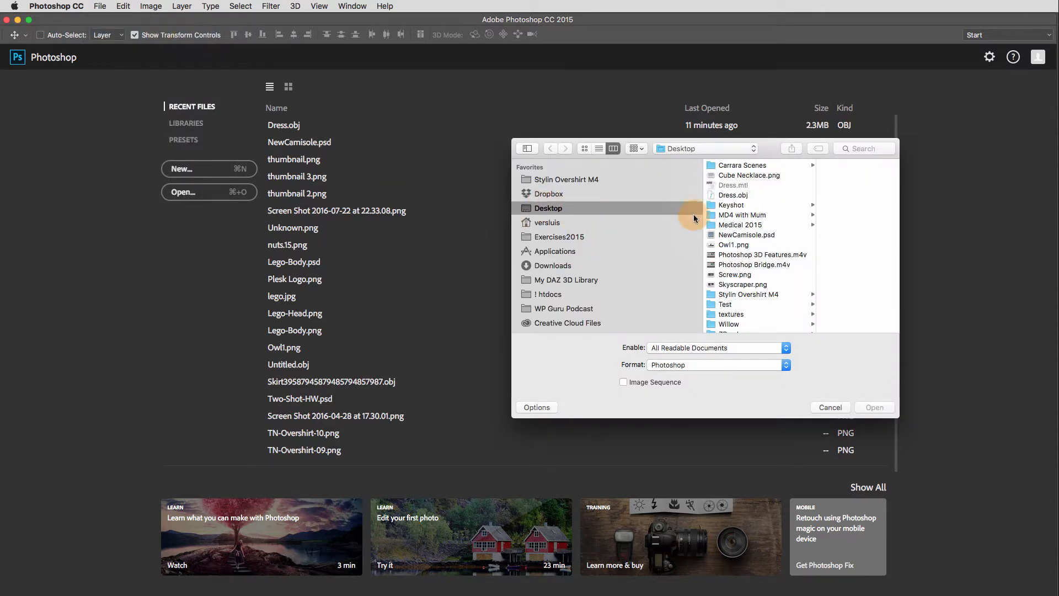
{"action": "left_click", "coordinate": [732, 196]}
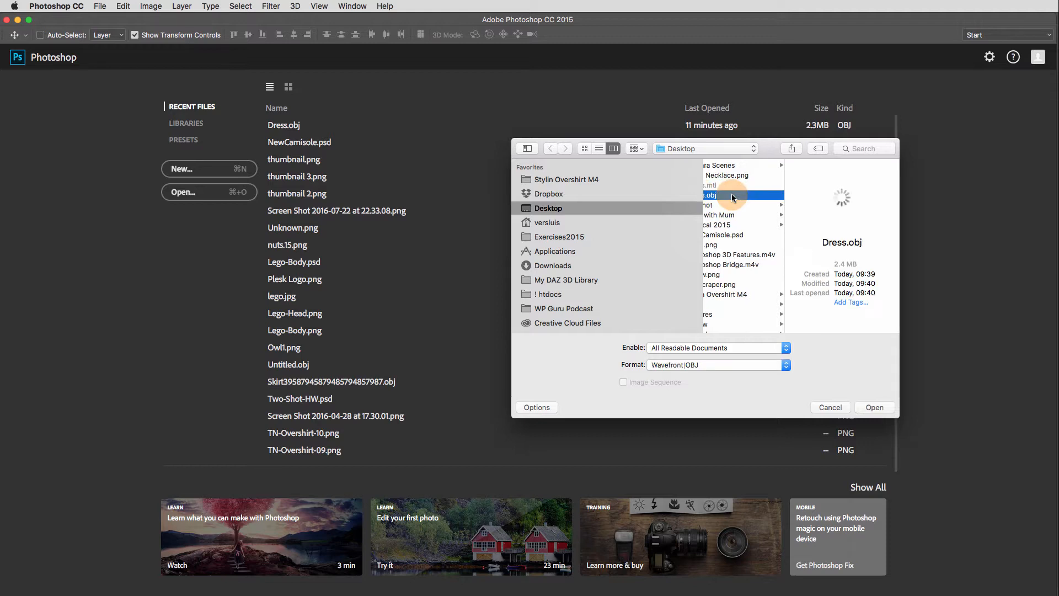
{"action": "left_click_drag", "start_coordinate": [834, 212], "coordinate": [842, 235]}
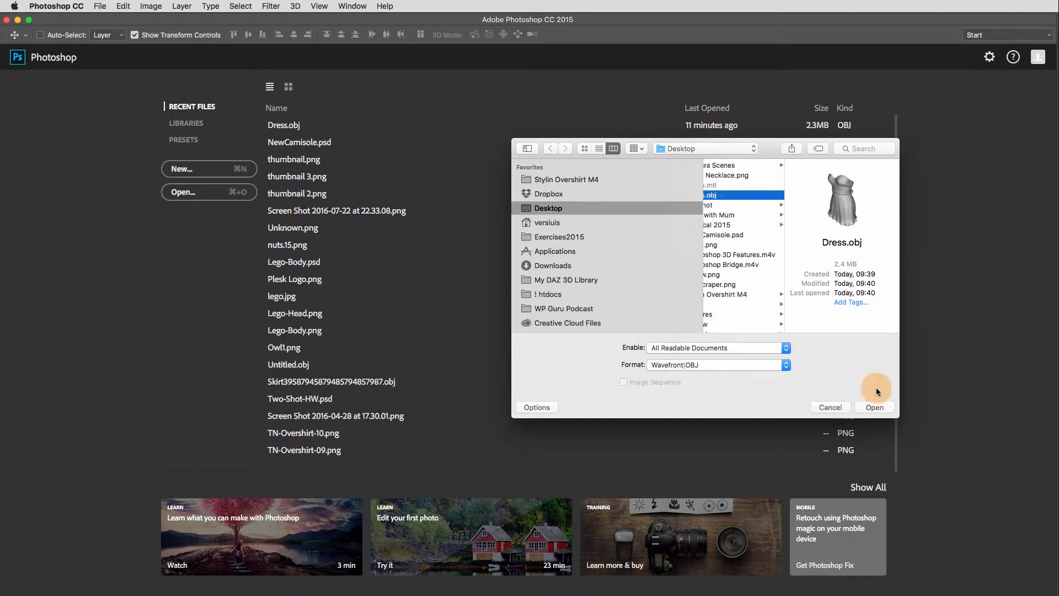
{"action": "left_click", "coordinate": [882, 408]}
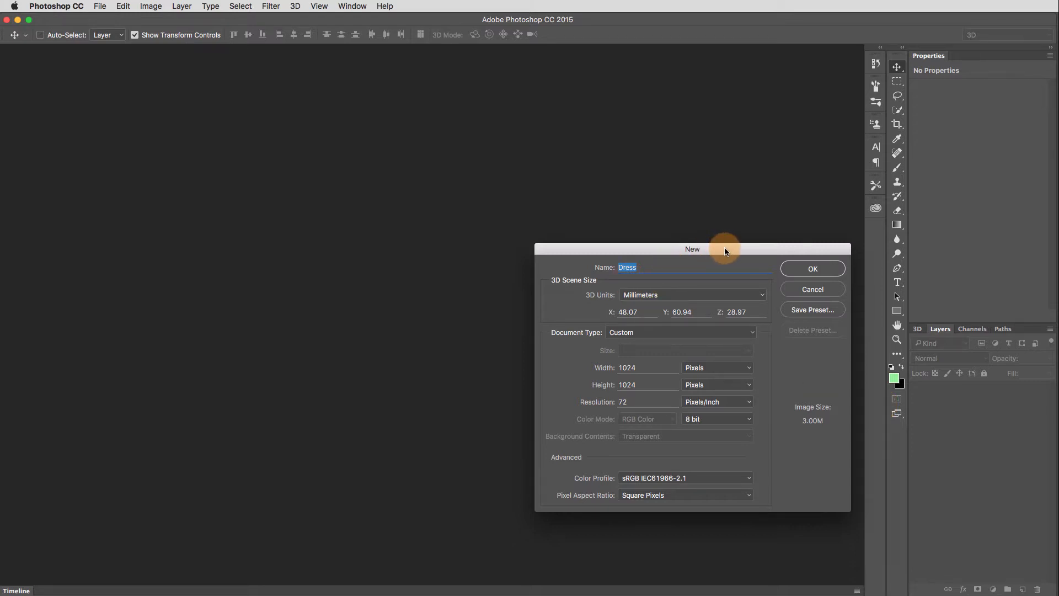
- Set the 3D scene units to centimeters and create the 1024 by 1024 pixel Dress document
{"action": "left_click_drag", "start_coordinate": [726, 251], "coordinate": [685, 238]}
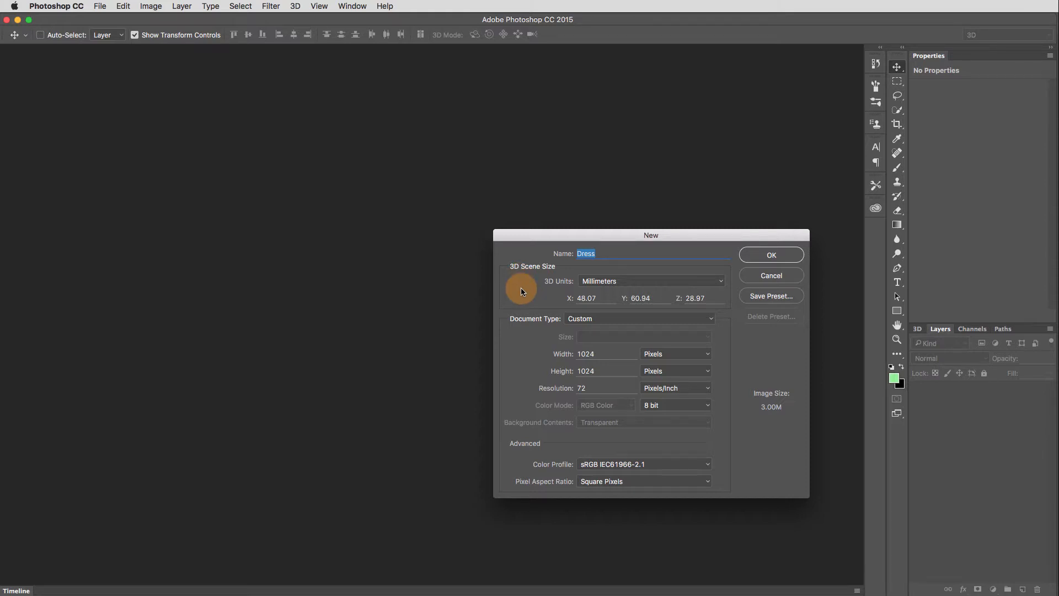
{"action": "left_click", "coordinate": [720, 283]}
{"action": "left_click", "coordinate": [714, 270]}
{"action": "left_click", "coordinate": [772, 255]}
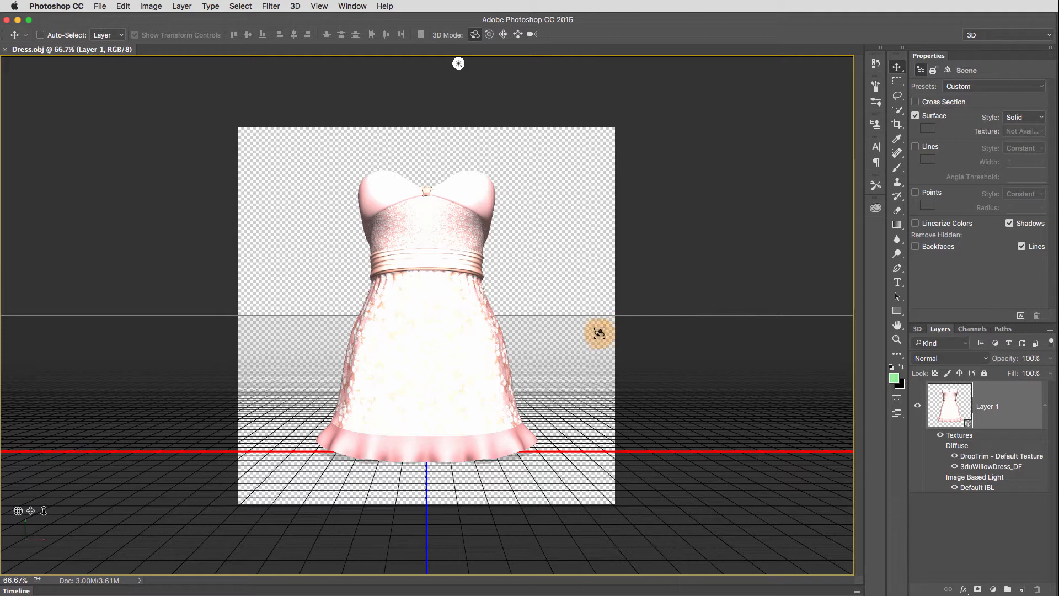
- Select the scene's infinite light and swing its direction so the dress is lit more from the side
{"action": "scroll", "coordinate": [600, 326], "scroll_direction": "up", "scroll_amount": 3}
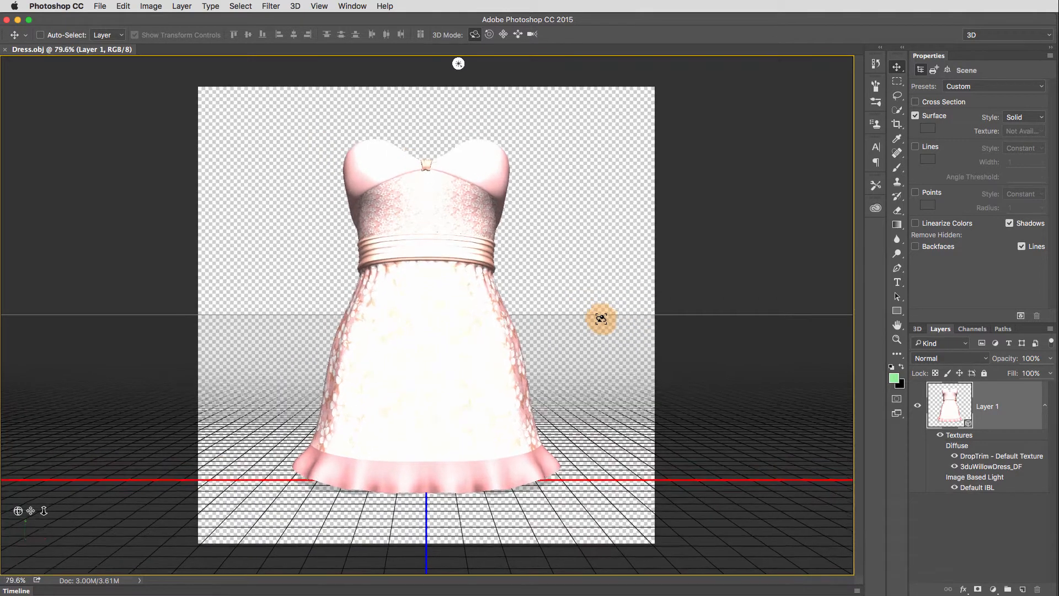
{"action": "scroll", "coordinate": [600, 319], "scroll_direction": "down", "scroll_amount": 1}
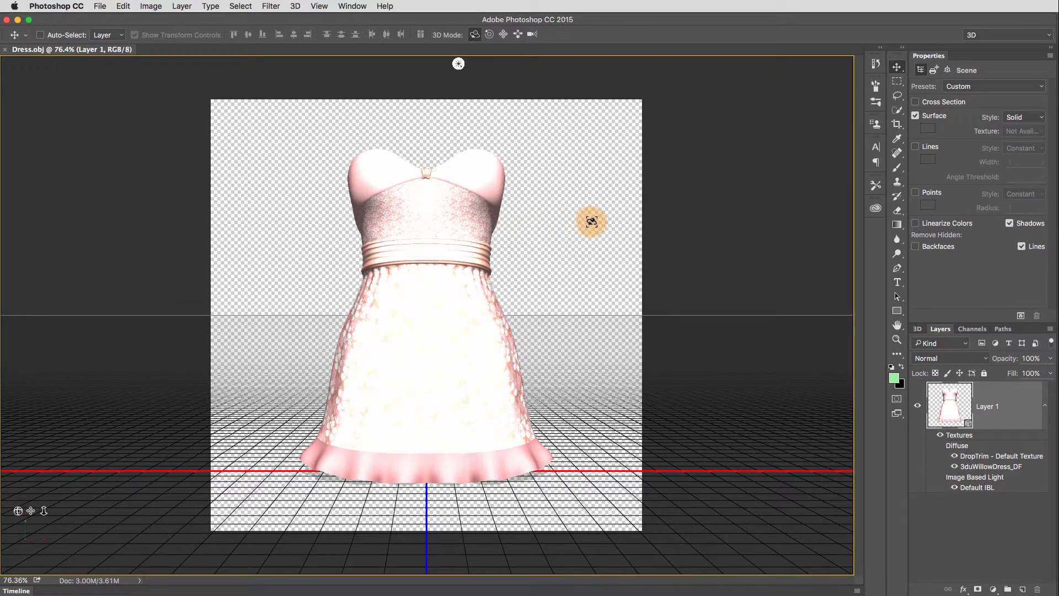
{"action": "left_click_drag", "start_coordinate": [579, 229], "coordinate": [513, 243]}
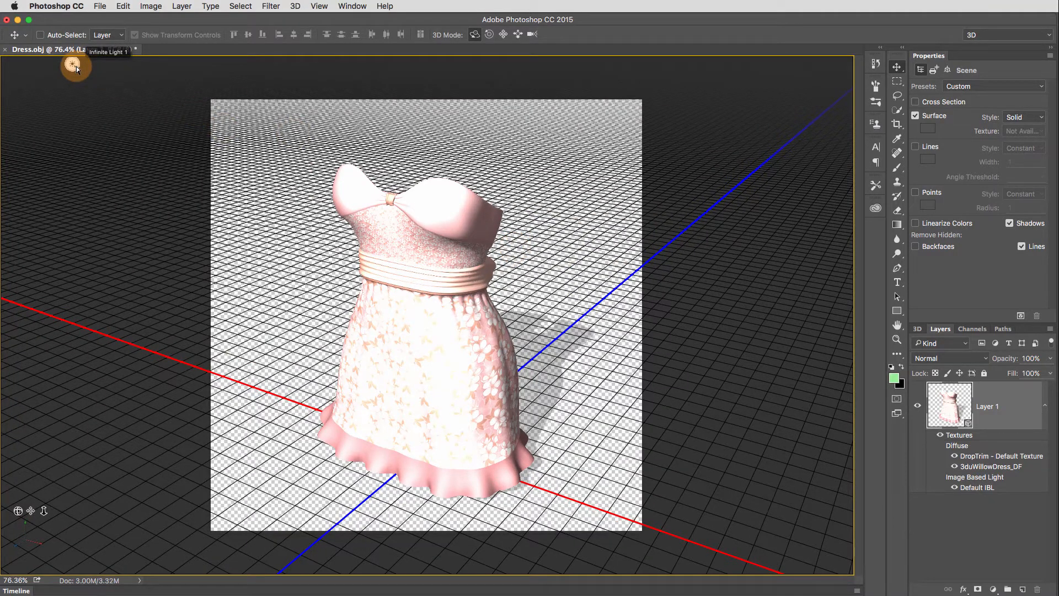
{"action": "left_click_drag", "start_coordinate": [76, 68], "coordinate": [578, 398]}
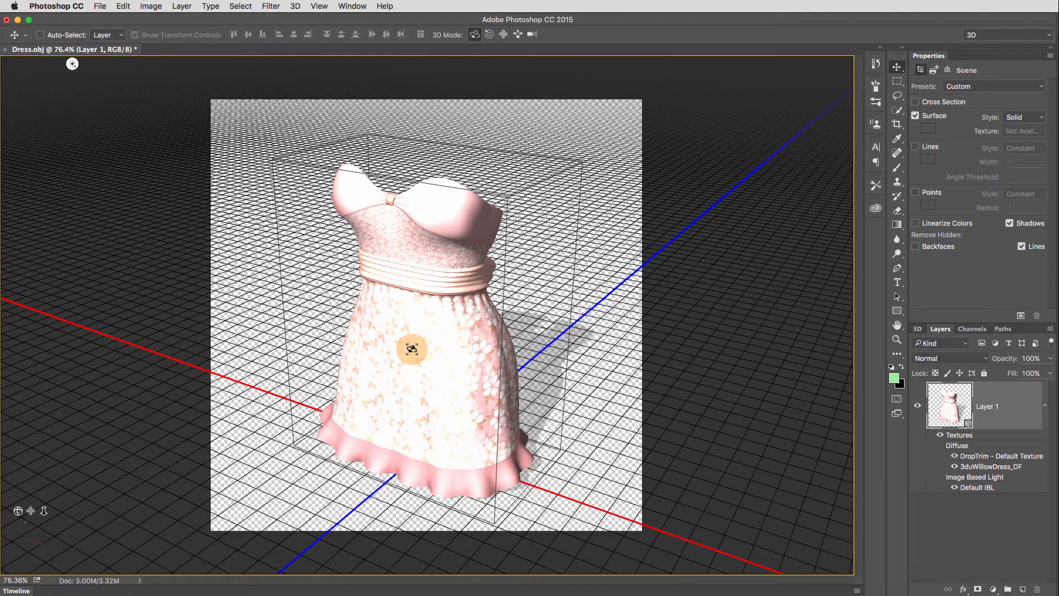
{"action": "left_click", "coordinate": [74, 65]}
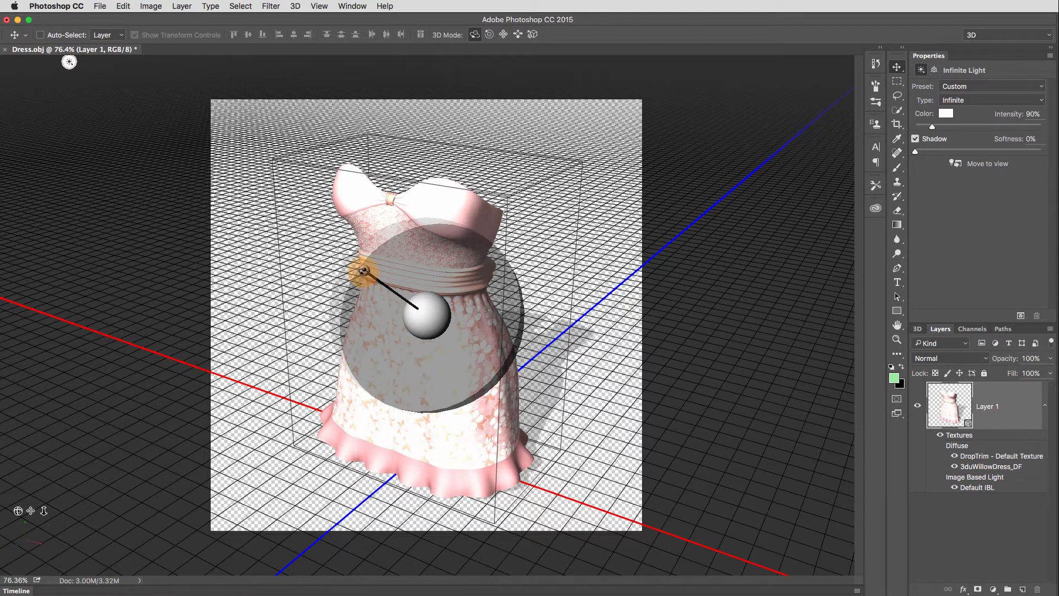
{"action": "mouse_move", "coordinate": [364, 270]}
{"action": "left_mouse_down"}
{"action": "mouse_move", "coordinate": [378, 300]}
{"action": "mouse_move", "coordinate": [428, 316]}
{"action": "mouse_move", "coordinate": [374, 310]}
{"action": "mouse_move", "coordinate": [354, 325]}
{"action": "mouse_move", "coordinate": [315, 260]}
{"action": "mouse_move", "coordinate": [287, 243]}
{"action": "mouse_move", "coordinate": [275, 251]}
{"action": "mouse_move", "coordinate": [331, 300]}
{"action": "mouse_move", "coordinate": [490, 300]}
{"action": "mouse_move", "coordinate": [459, 264]}
{"action": "mouse_move", "coordinate": [499, 222]}
{"action": "mouse_move", "coordinate": [494, 170]}
{"action": "mouse_move", "coordinate": [407, 256]}
{"action": "mouse_move", "coordinate": [457, 168]}
{"action": "mouse_move", "coordinate": [492, 132]}
{"action": "mouse_move", "coordinate": [549, 114]}
{"action": "mouse_move", "coordinate": [397, 221]}
{"action": "mouse_move", "coordinate": [298, 246]}
{"action": "mouse_move", "coordinate": [274, 265]}
{"action": "mouse_move", "coordinate": [296, 257]}
{"action": "left_mouse_up"}
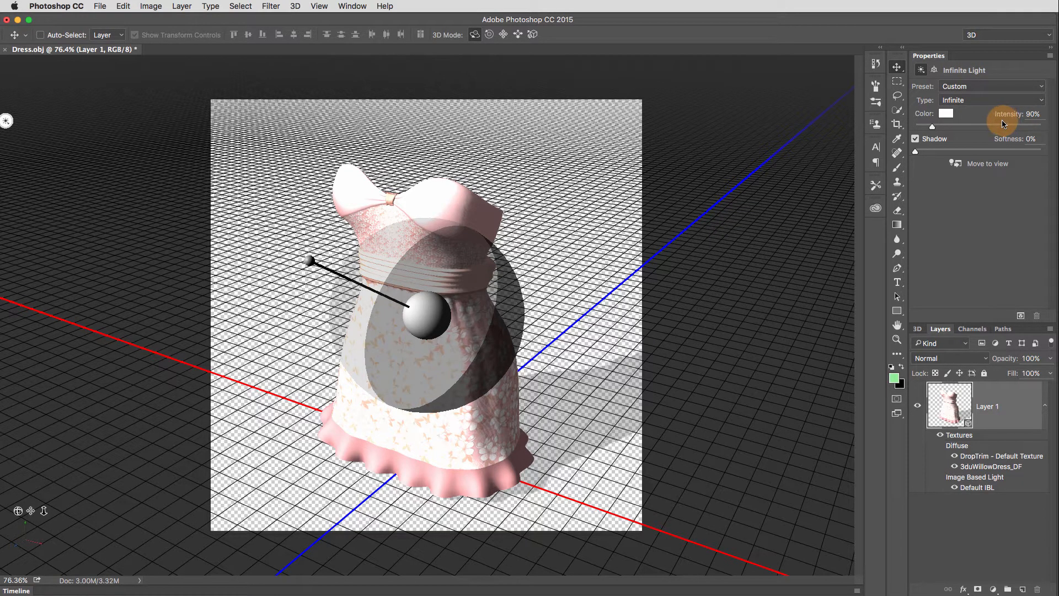
- Lower the infinite light's intensity to 56%, keeping the Infinite type, and deselect the light
{"action": "left_click", "coordinate": [953, 118]}
{"action": "left_click", "coordinate": [1040, 103]}
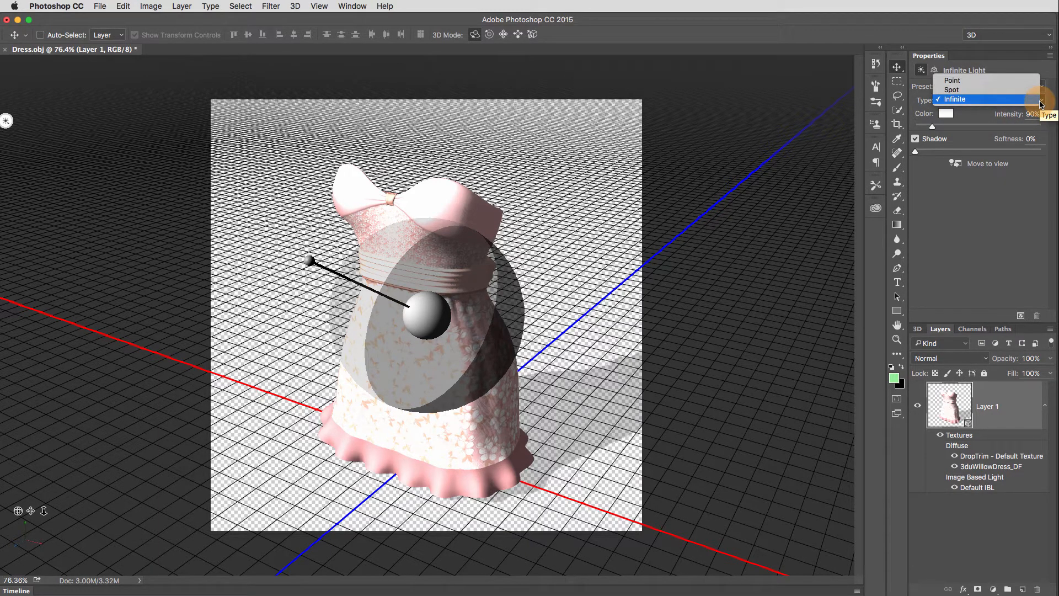
{"action": "left_click", "coordinate": [1034, 178]}
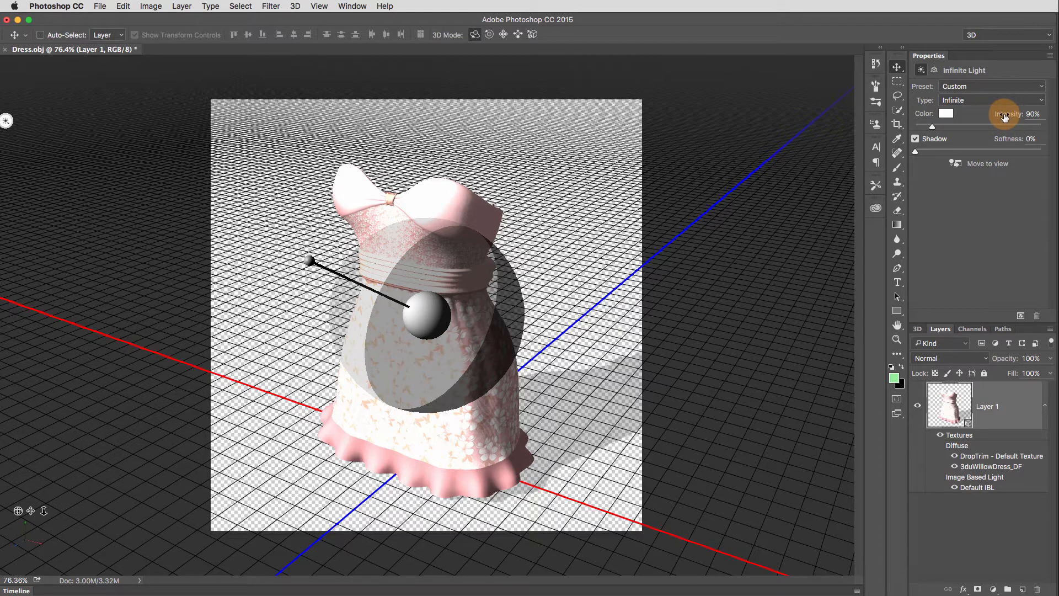
{"action": "left_click_drag", "start_coordinate": [1005, 116], "coordinate": [987, 123]}
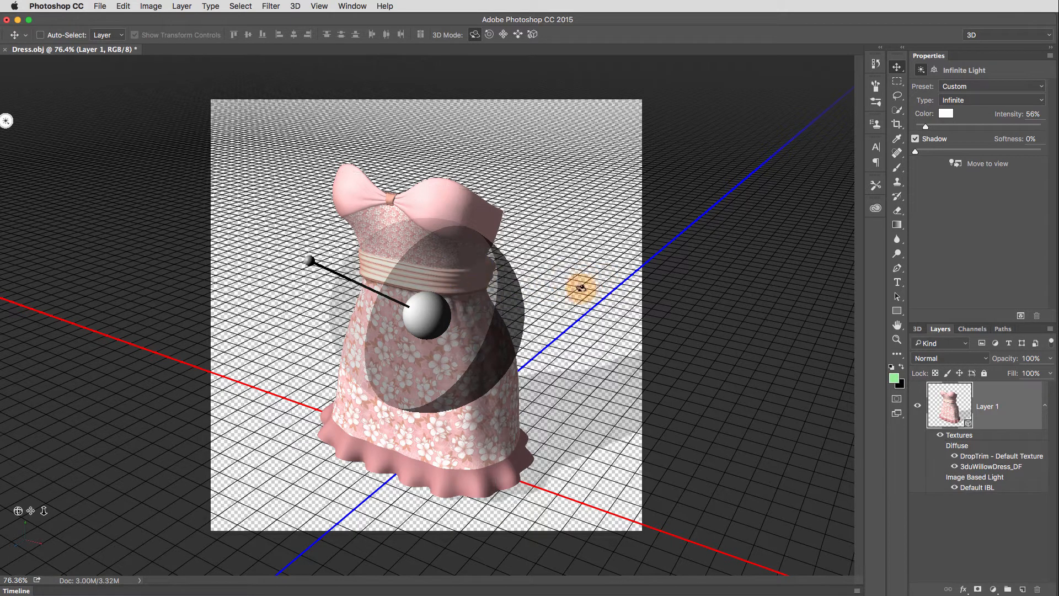
{"action": "left_click", "coordinate": [611, 274]}
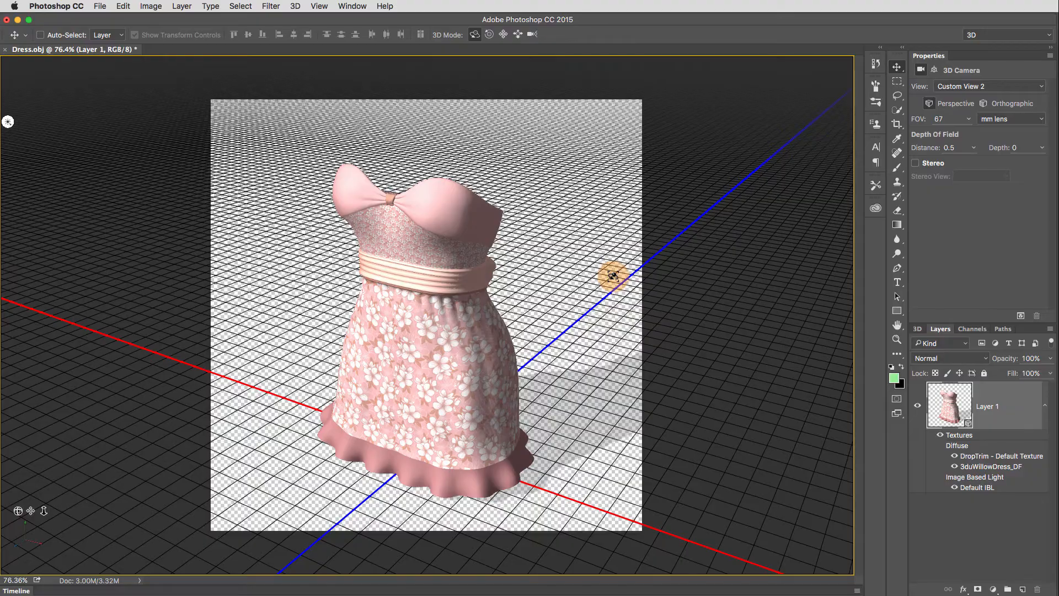
- Orbit to the back of the dress and try switching off the Default IBL light
{"action": "left_click_drag", "start_coordinate": [541, 279], "coordinate": [325, 268]}
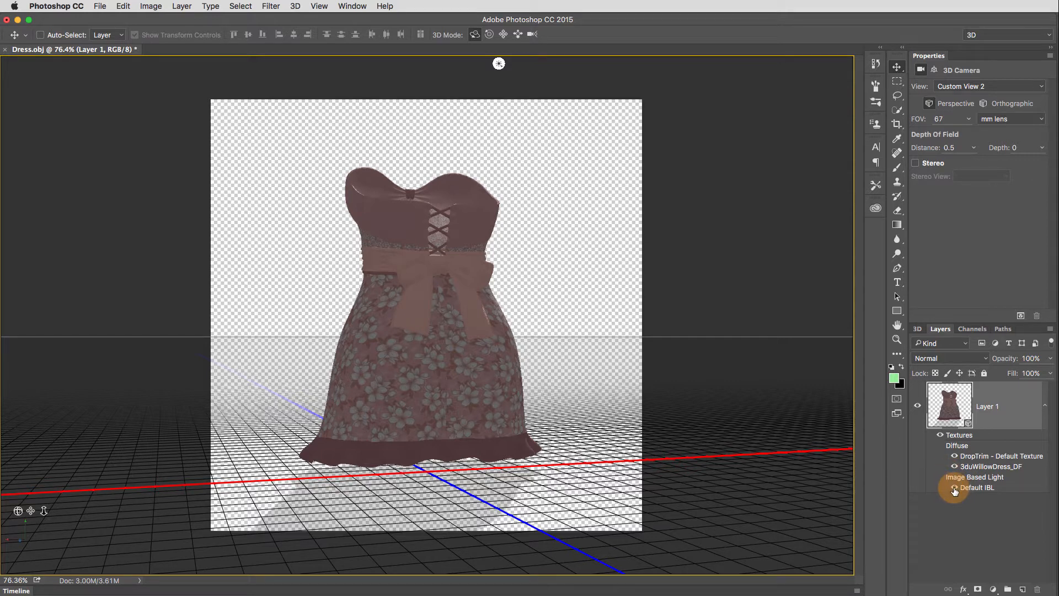
{"action": "left_click", "coordinate": [955, 489]}
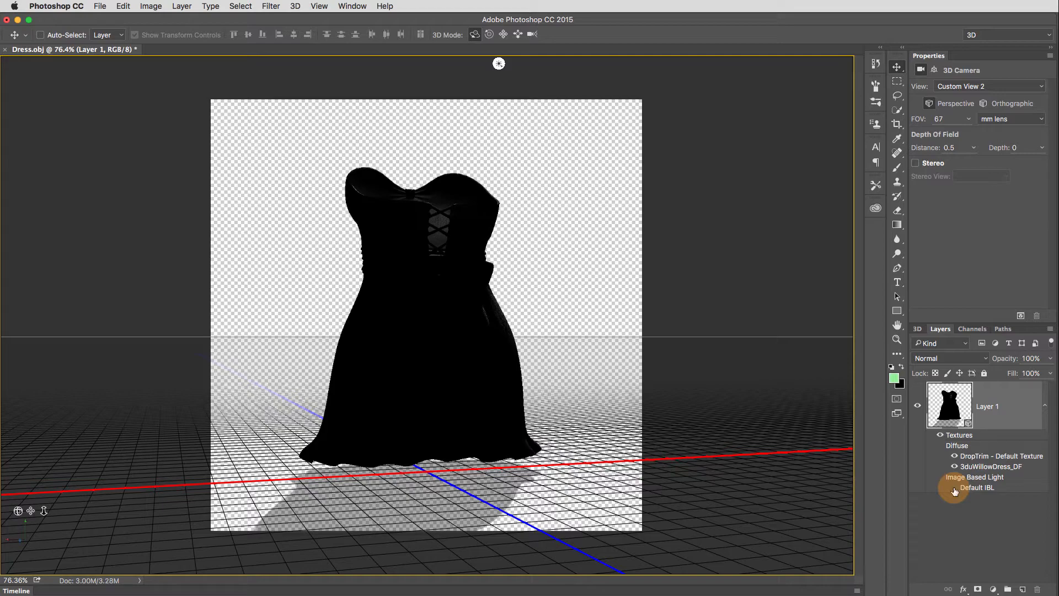
{"action": "mouse_move", "coordinate": [574, 355]}
{"action": "left_mouse_down"}
{"action": "mouse_move", "coordinate": [745, 379]}
{"action": "mouse_move", "coordinate": [859, 351]}
{"action": "mouse_move", "coordinate": [893, 371]}
{"action": "mouse_move", "coordinate": [589, 352]}
{"action": "left_mouse_up"}
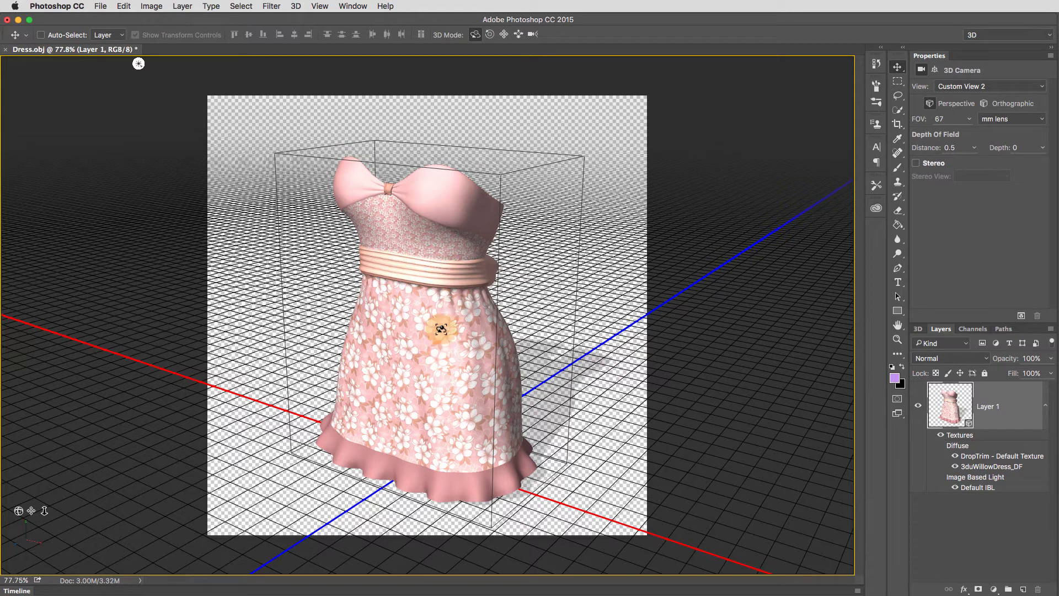
- Select the dress mesh, scale it down slightly and uniformly, and move it up along the Y axis
{"action": "left_click", "coordinate": [400, 311]}
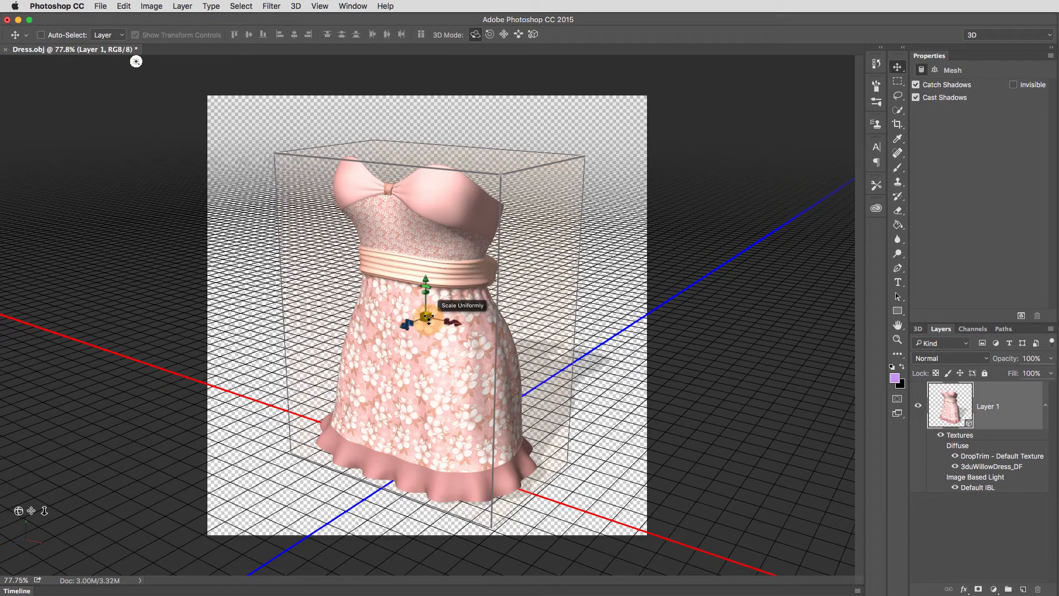
{"action": "mouse_move", "coordinate": [426, 316]}
{"action": "left_mouse_down"}
{"action": "mouse_move", "coordinate": [469, 312]}
{"action": "mouse_move", "coordinate": [350, 338]}
{"action": "mouse_move", "coordinate": [426, 336]}
{"action": "left_mouse_up"}
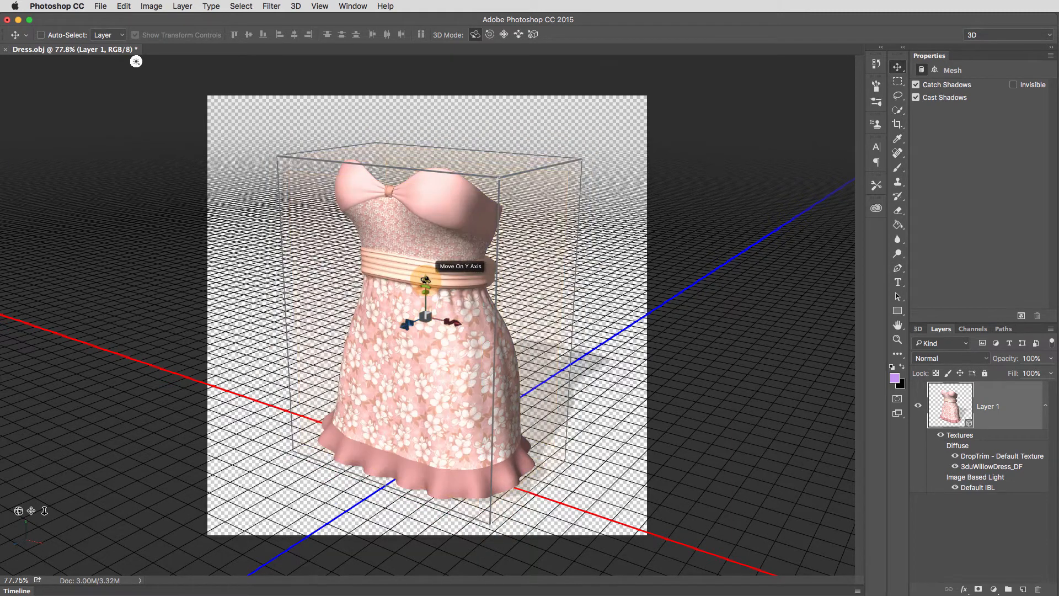
{"action": "left_click_drag", "start_coordinate": [425, 280], "coordinate": [434, 249]}
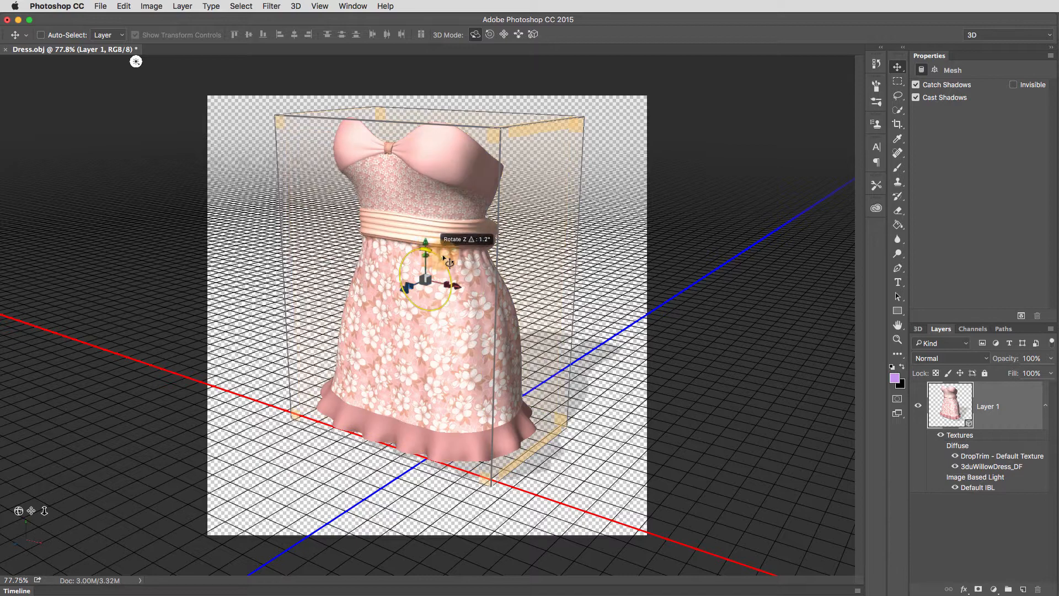
- Tilt the dress mesh about 25.5° around Z, stretch its Y size to about 85.1 cm, and shift it along its X axis
{"action": "left_click_drag", "start_coordinate": [448, 262], "coordinate": [455, 294]}
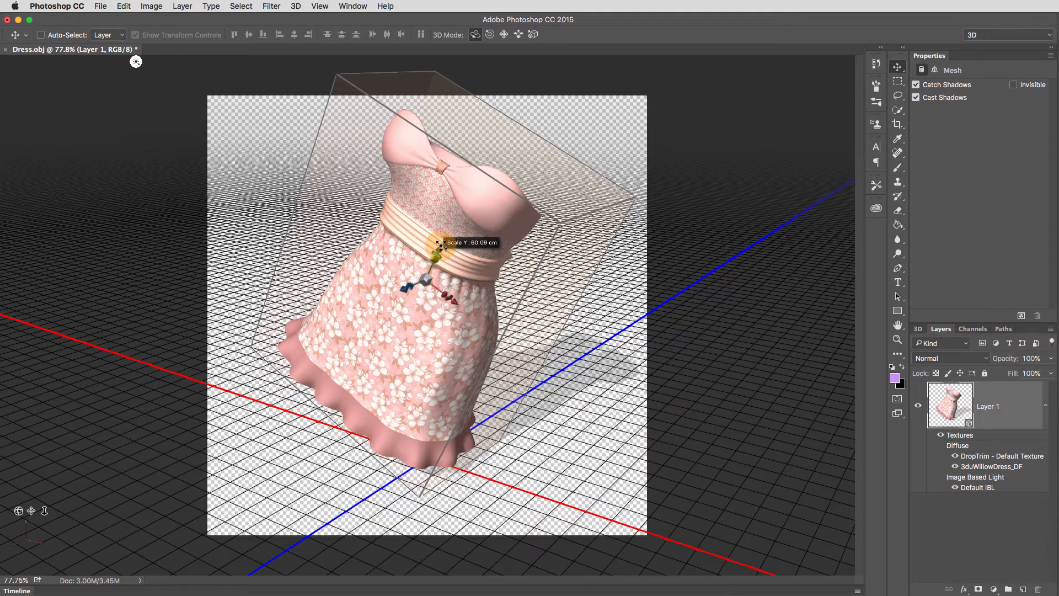
{"action": "left_click_drag", "start_coordinate": [441, 243], "coordinate": [476, 210]}
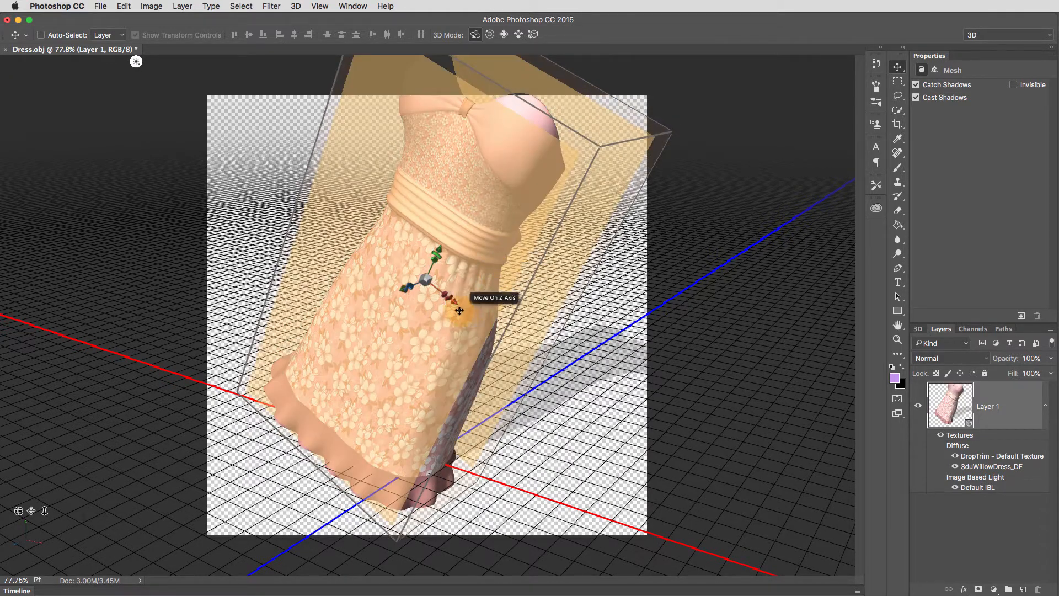
{"action": "left_click_drag", "start_coordinate": [470, 303], "coordinate": [520, 349]}
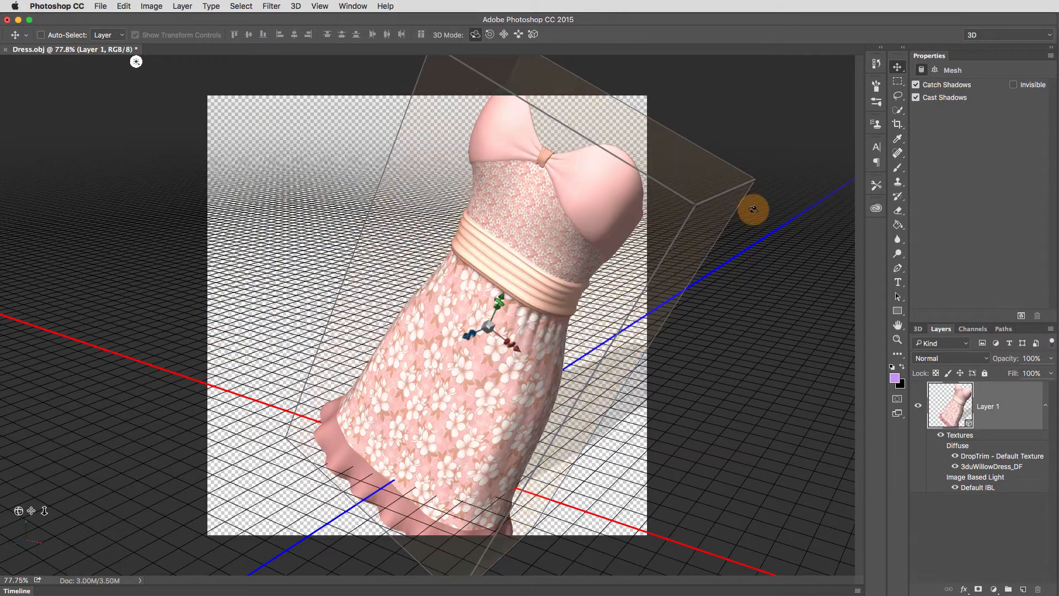
- Reset the dress mesh's coordinates, move it to the ground, and deselect it
{"action": "left_click", "coordinate": [935, 71]}
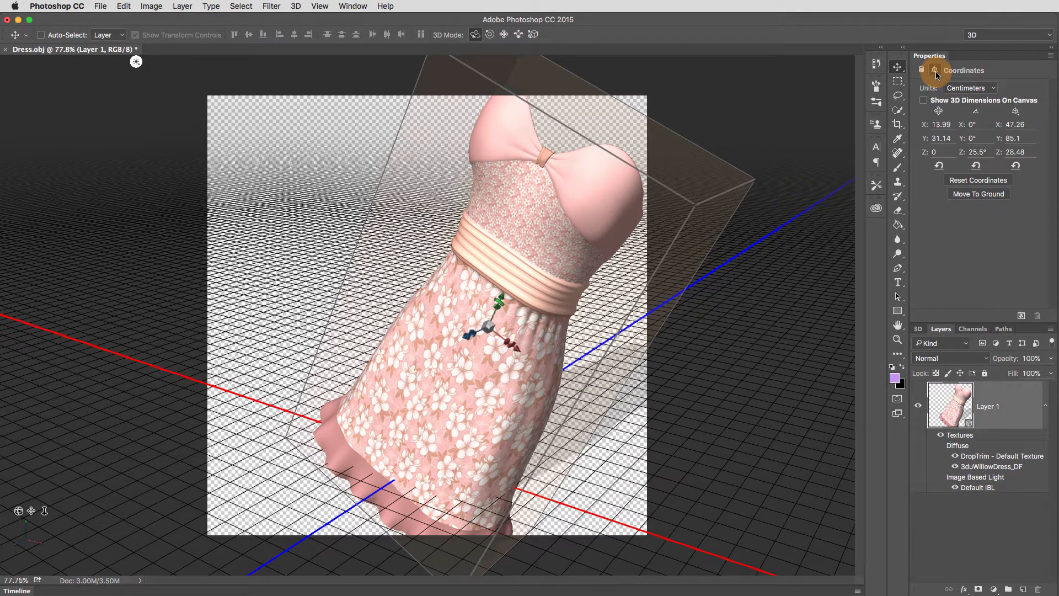
{"action": "left_click", "coordinate": [1009, 183]}
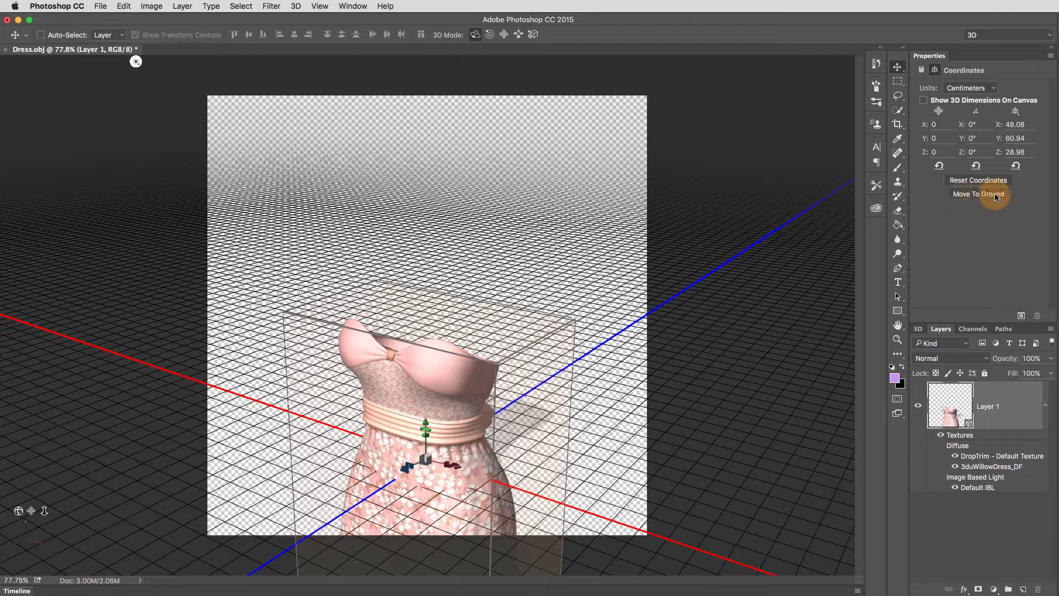
{"action": "left_click", "coordinate": [997, 197]}
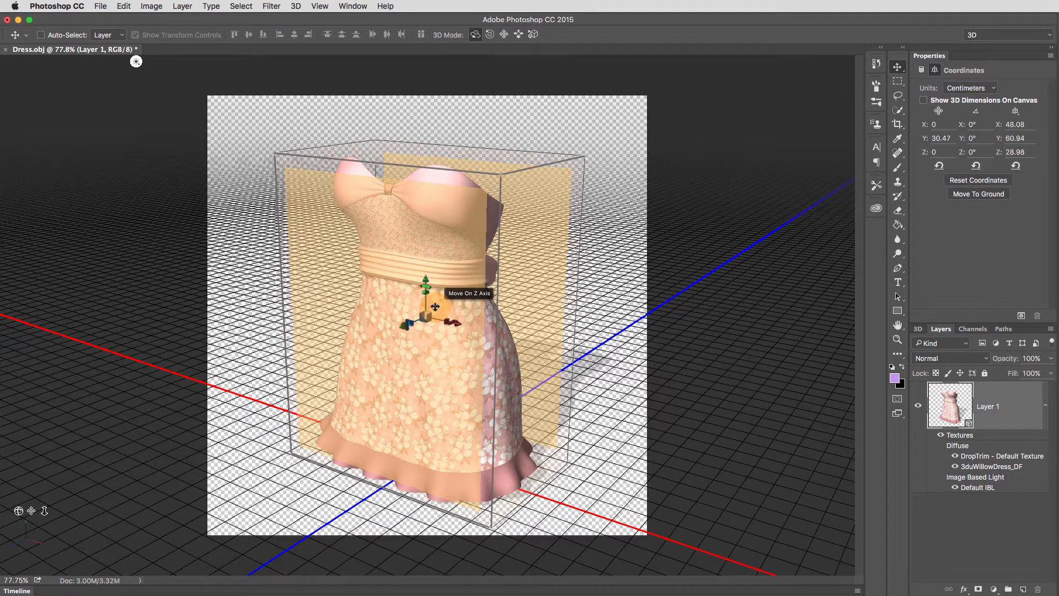
{"action": "left_click", "coordinate": [618, 286]}
- Hide and show the DropTrim and 3duWillowDress_DF textures to check which parts of the dress each covers
{"action": "mouse_move", "coordinate": [617, 286]}
{"action": "left_mouse_down"}
{"action": "mouse_move", "coordinate": [534, 338]}
{"action": "mouse_move", "coordinate": [674, 244]}
{"action": "mouse_move", "coordinate": [544, 327]}
{"action": "mouse_move", "coordinate": [605, 300]}
{"action": "left_mouse_up"}
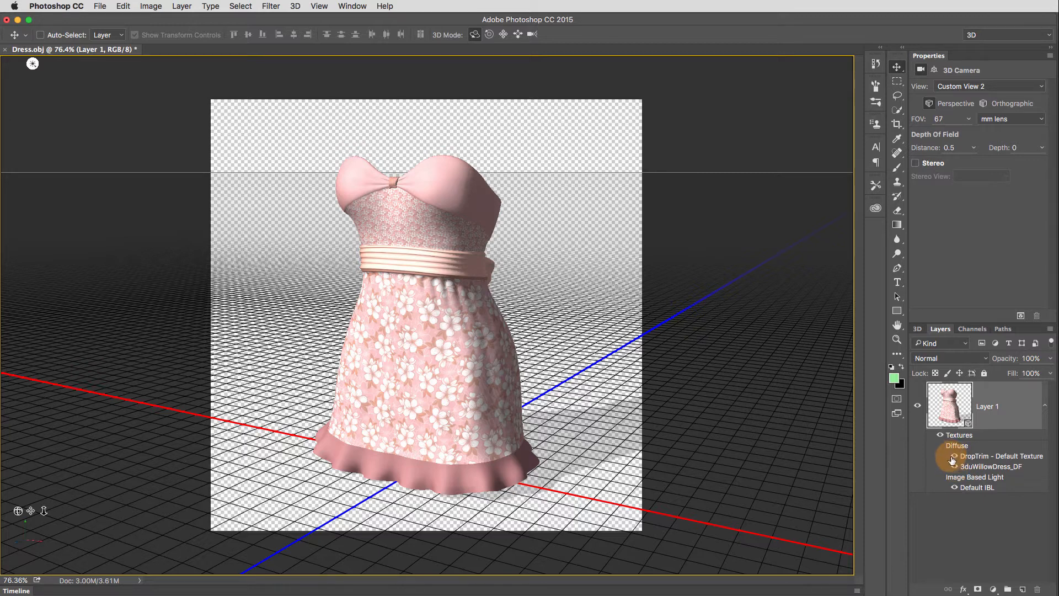
{"action": "left_click", "coordinate": [954, 468]}
{"action": "left_click", "coordinate": [954, 468]}
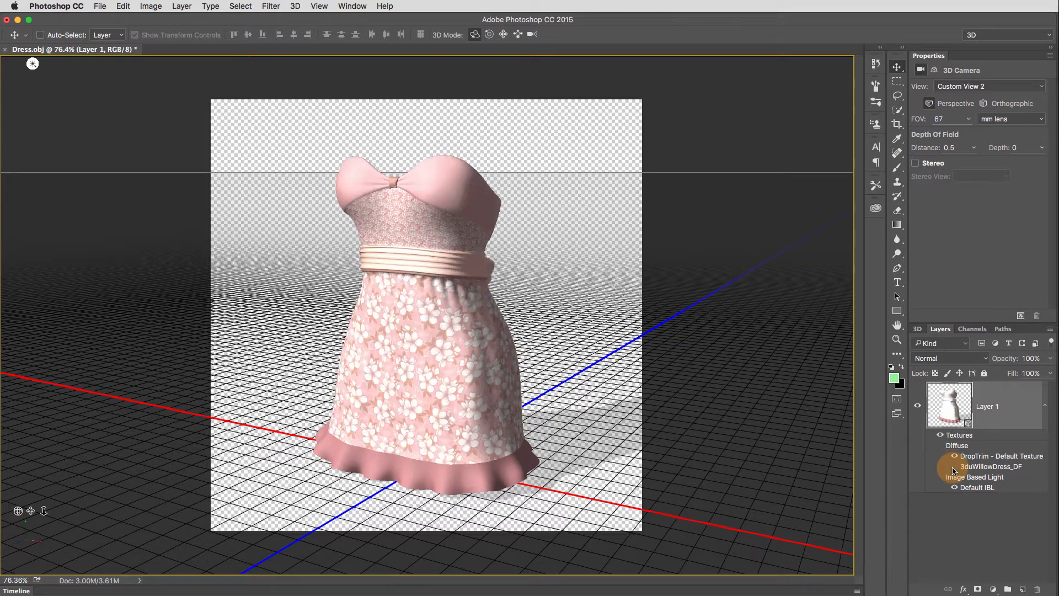
{"action": "left_click", "coordinate": [954, 468]}
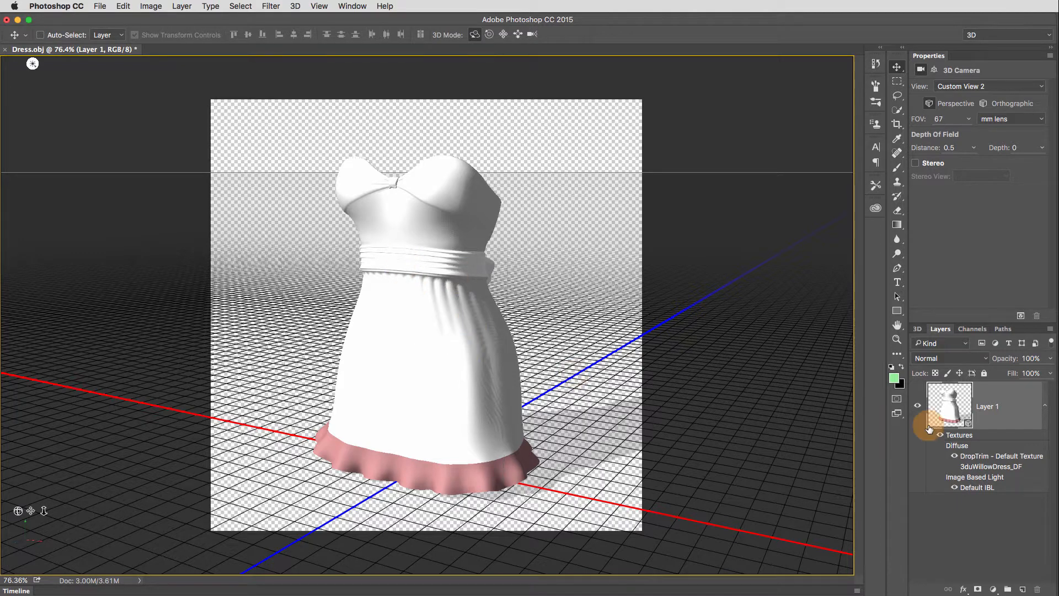
{"action": "left_click", "coordinate": [955, 468]}
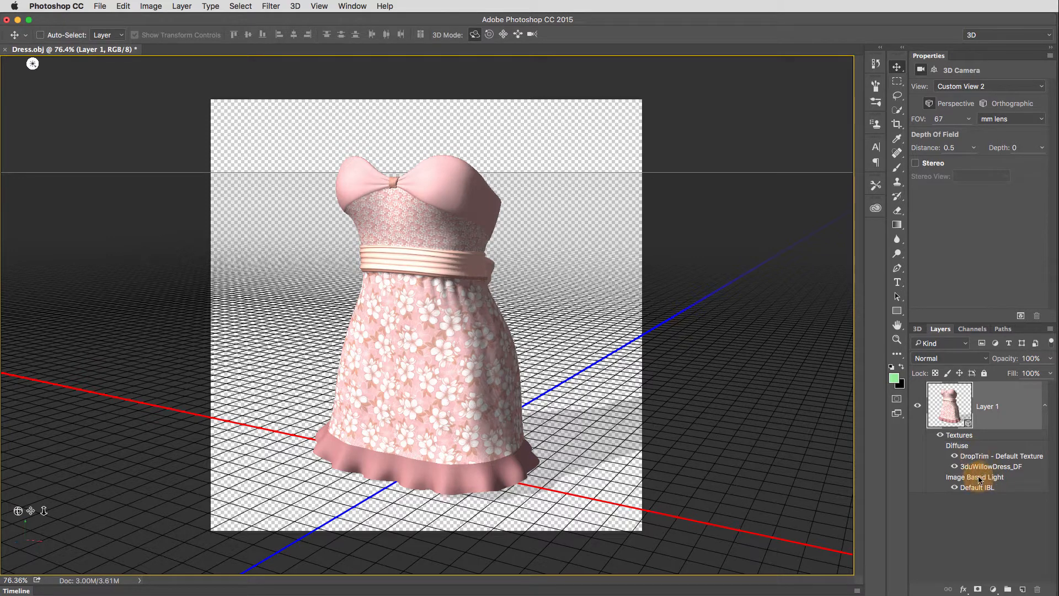
- Open the 3duWillowDress_DF diffuse texture for editing, accepting that changes apply everywhere it is used
{"action": "double_click", "coordinate": [1008, 467]}
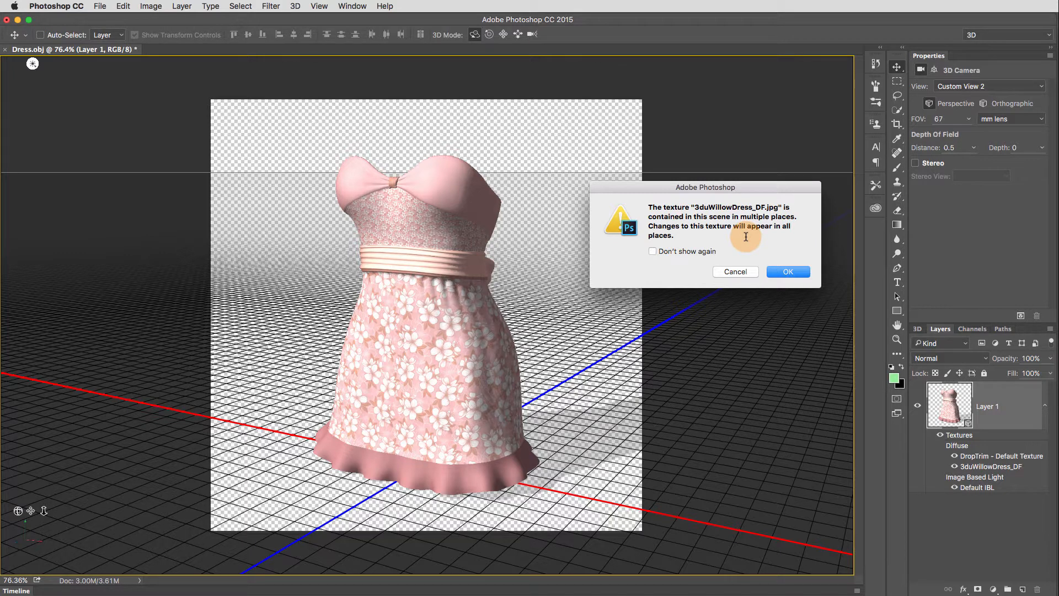
{"action": "left_click", "coordinate": [797, 268]}
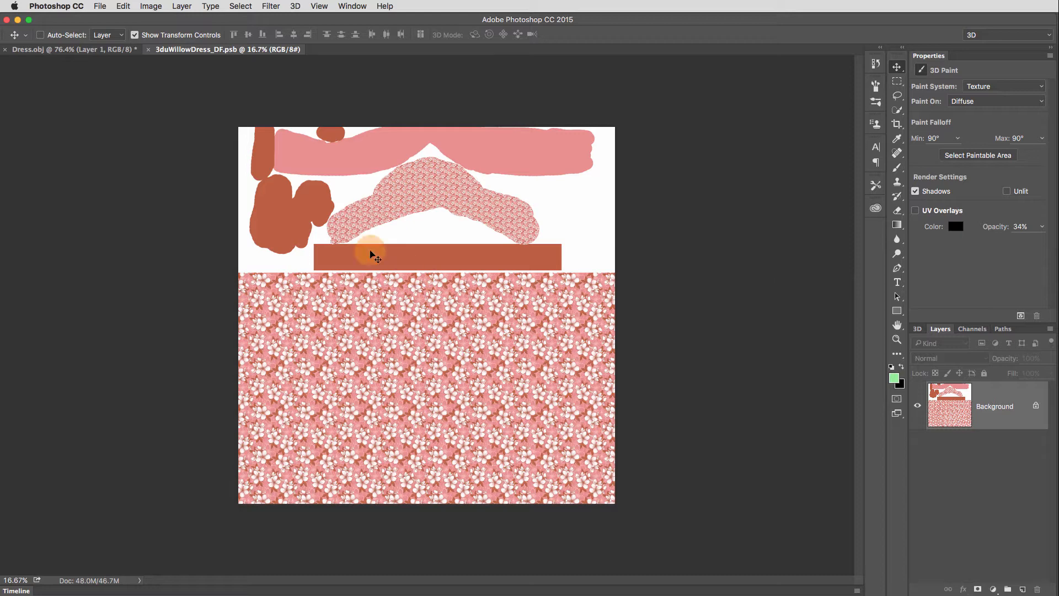
- Compare the Dress.obj model with its flat 3duWillowDress_DF texture and examine how the pattern areas are laid out
{"action": "left_click", "coordinate": [119, 49]}
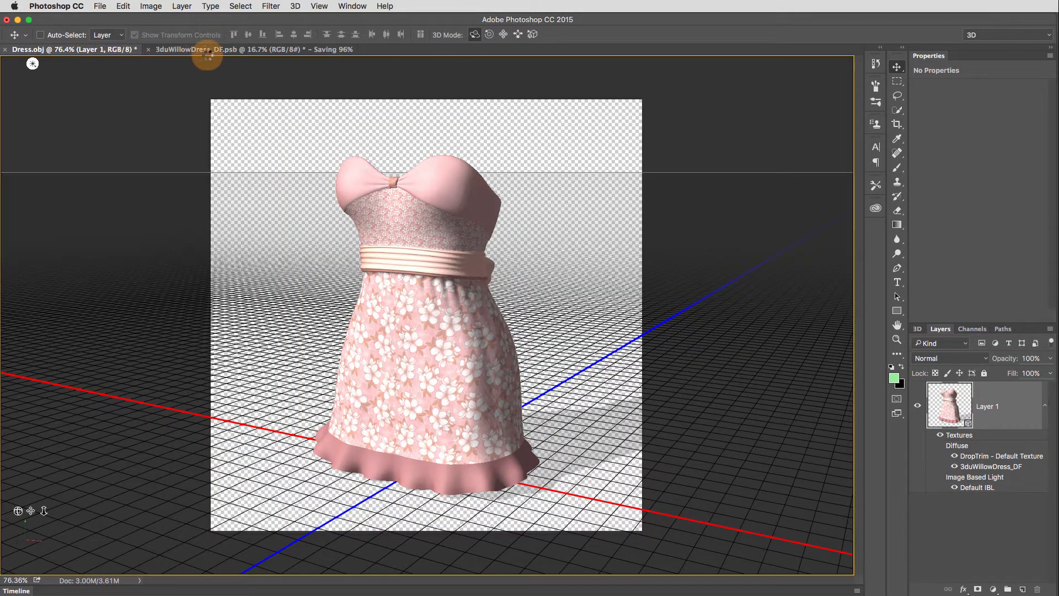
{"action": "left_click", "coordinate": [245, 50]}
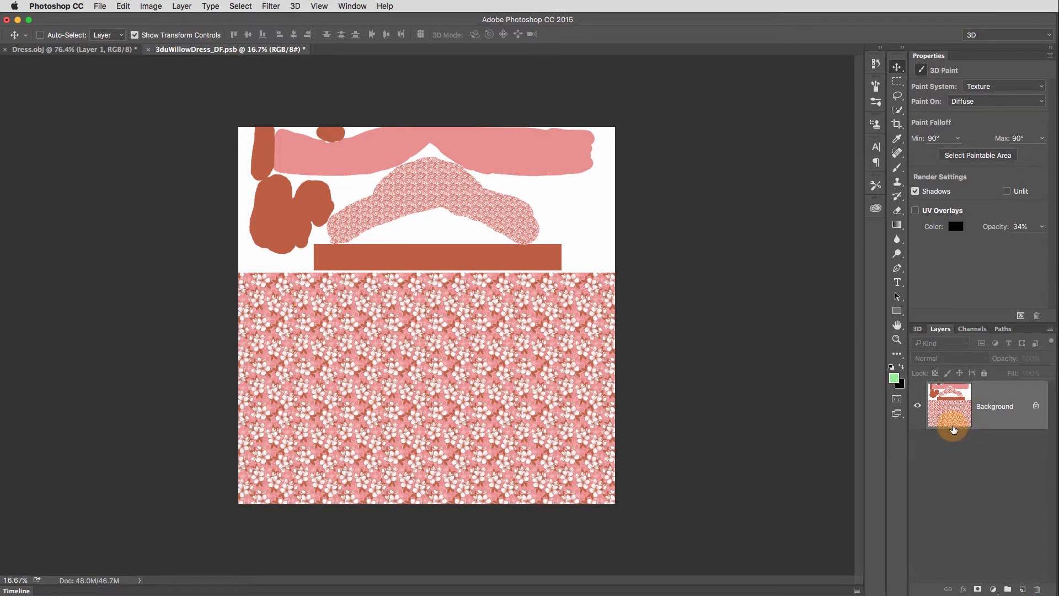
{"action": "left_click_drag", "start_coordinate": [954, 429], "coordinate": [462, 338]}
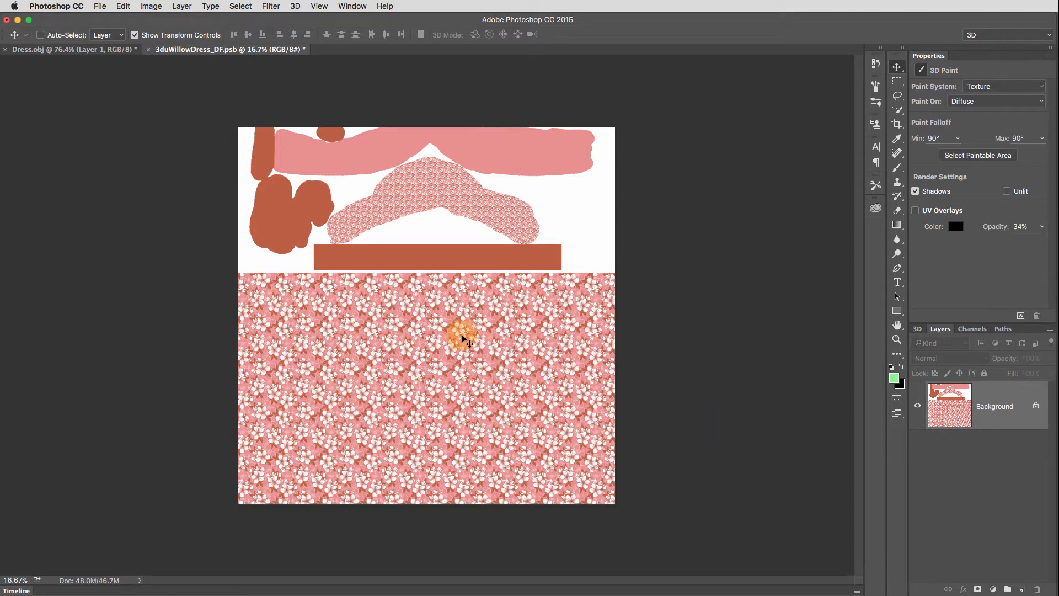
{"action": "left_click_drag", "start_coordinate": [462, 337], "coordinate": [368, 440]}
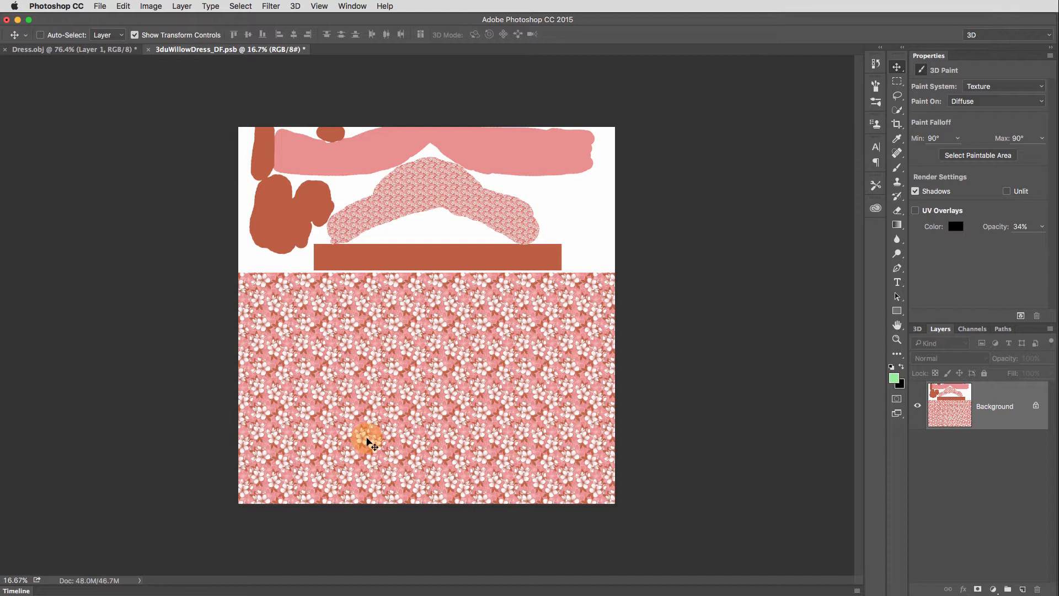
{"action": "mouse_move", "coordinate": [367, 438]}
{"action": "left_mouse_down"}
{"action": "mouse_move", "coordinate": [508, 343]}
{"action": "mouse_move", "coordinate": [502, 294]}
{"action": "mouse_move", "coordinate": [273, 353]}
{"action": "mouse_move", "coordinate": [550, 437]}
{"action": "mouse_move", "coordinate": [391, 489]}
{"action": "mouse_move", "coordinate": [324, 403]}
{"action": "mouse_move", "coordinate": [560, 379]}
{"action": "mouse_move", "coordinate": [359, 161]}
{"action": "mouse_move", "coordinate": [380, 146]}
{"action": "mouse_move", "coordinate": [538, 150]}
{"action": "mouse_move", "coordinate": [362, 157]}
{"action": "left_mouse_up"}
- Show the UV overlays on the 3duWillowDress_DF texture and save the texture
{"action": "left_click", "coordinate": [916, 211]}
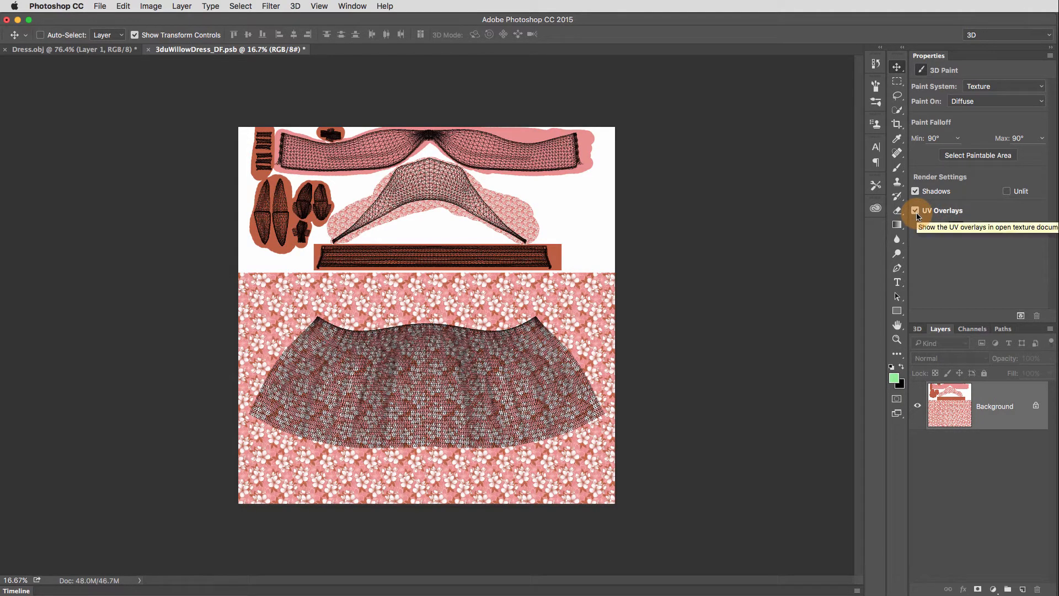
{"action": "scroll", "coordinate": [498, 370], "scroll_direction": "up", "scroll_amount": 2}
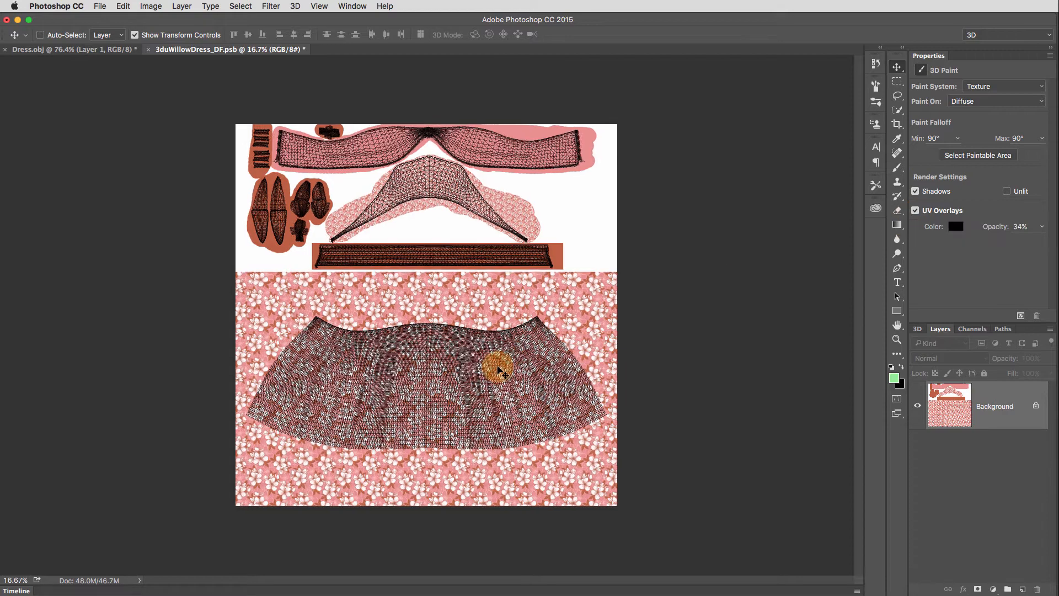
{"action": "scroll", "coordinate": [499, 370], "scroll_direction": "down", "scroll_amount": 1}
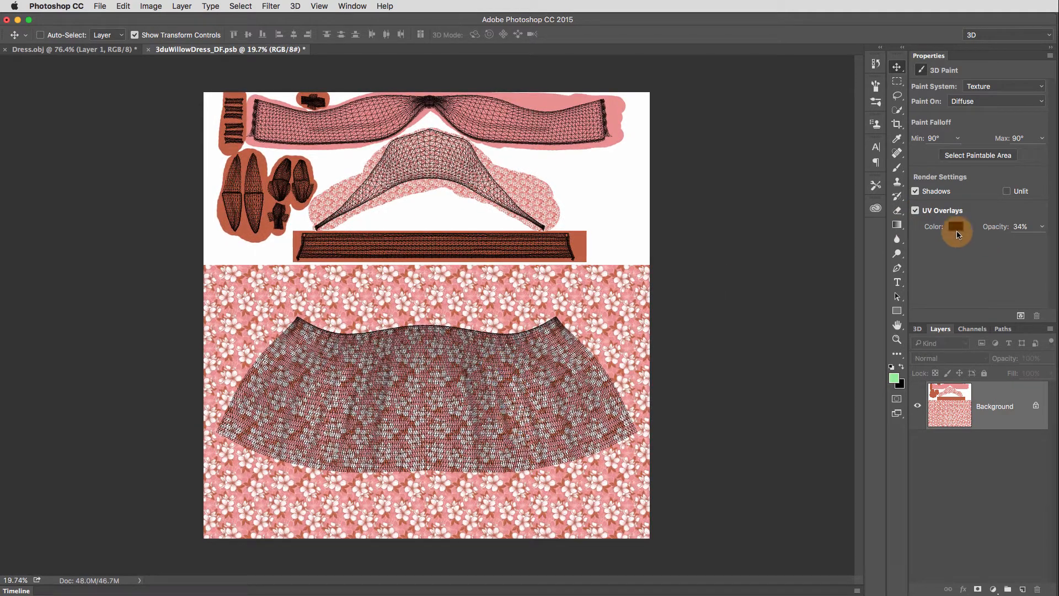
{"action": "mouse_move", "coordinate": [996, 228]}
{"action": "left_mouse_down"}
{"action": "mouse_move", "coordinate": [1055, 227]}
{"action": "mouse_move", "coordinate": [988, 230]}
{"action": "mouse_move", "coordinate": [1006, 229]}
{"action": "left_mouse_up"}
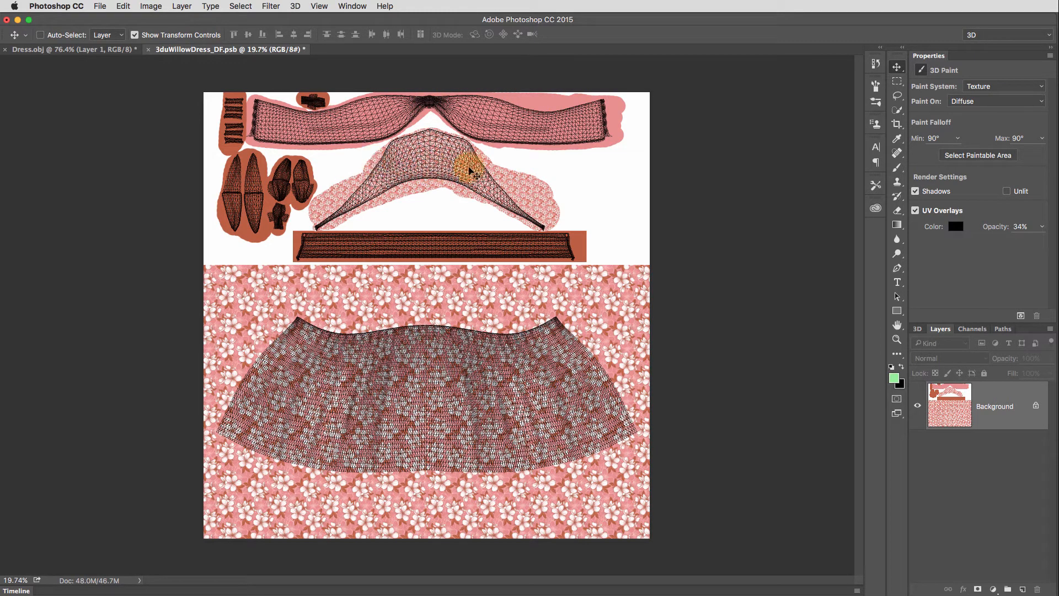
{"action": "key", "text": "super+s"}
- Tile the Dress.obj and 3duWillowDress_DF documents vertically so that the whole model and texture fit side by side
{"action": "left_click", "coordinate": [116, 50]}
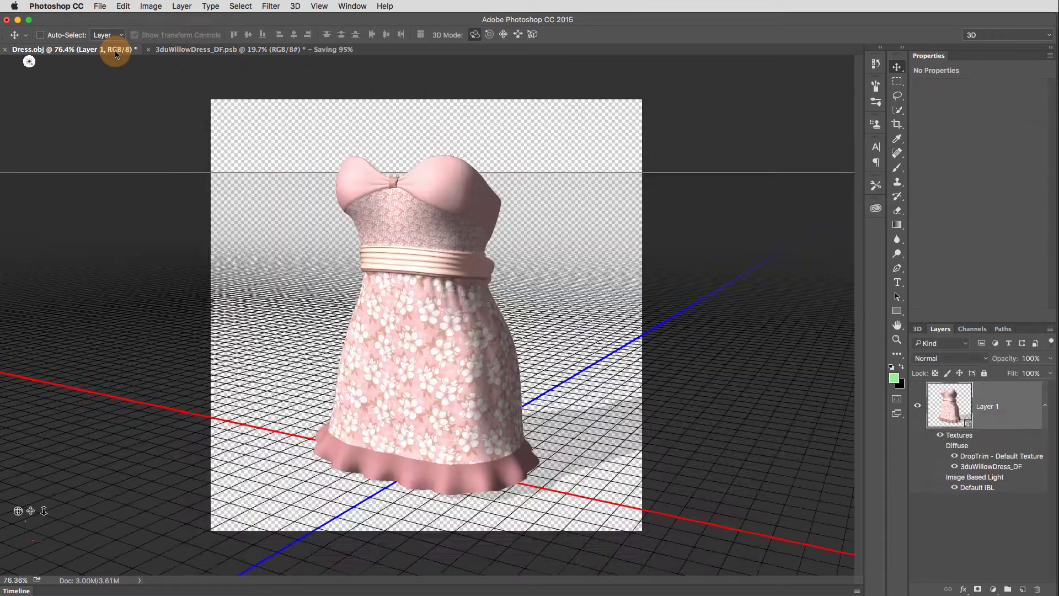
{"action": "left_click", "coordinate": [464, 329]}
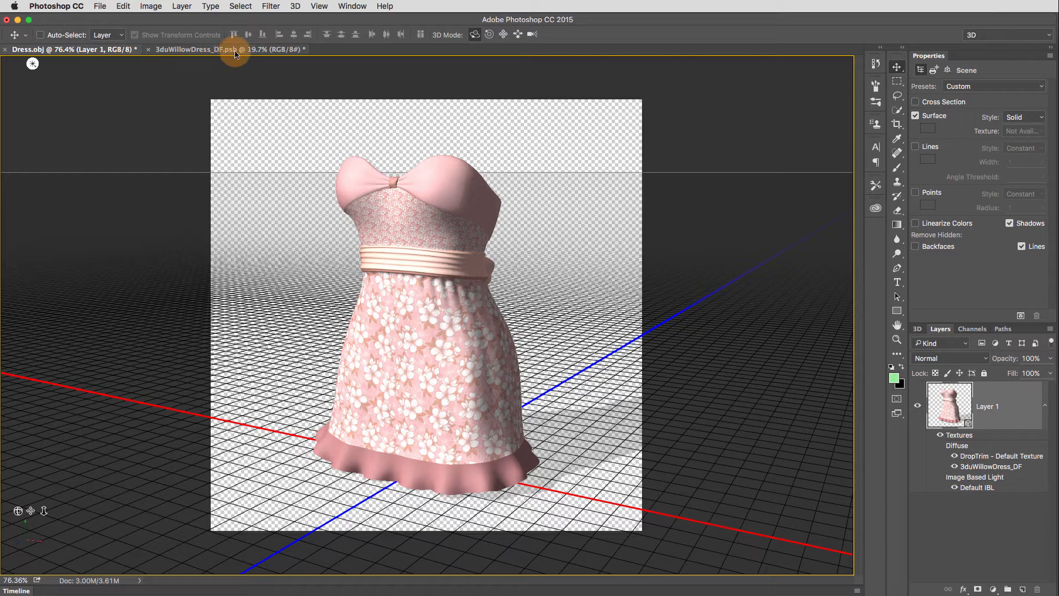
{"action": "left_click", "coordinate": [354, 6]}
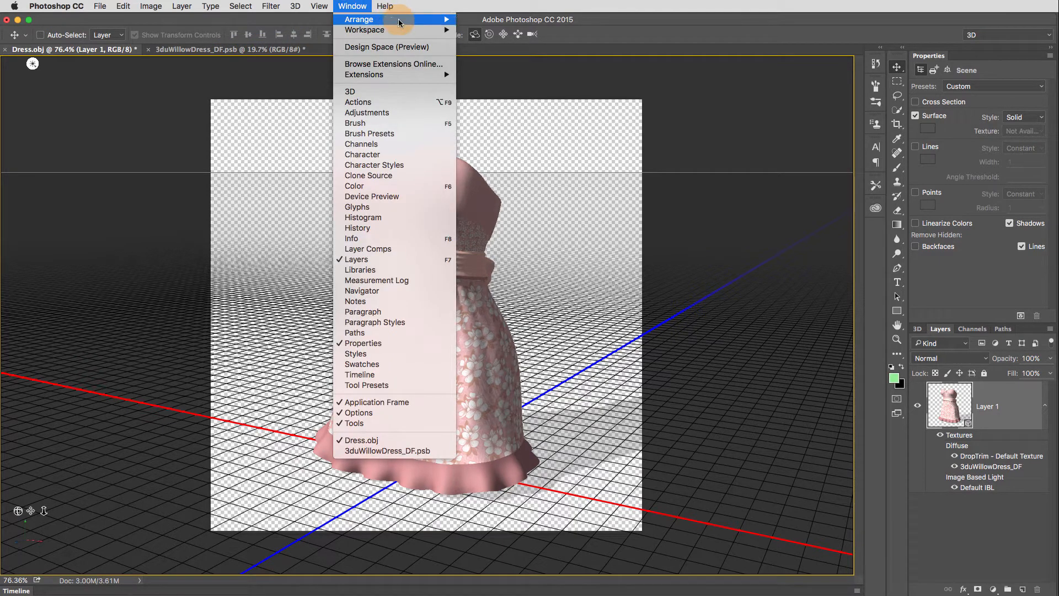
{"action": "mouse_move", "coordinate": [406, 19]}
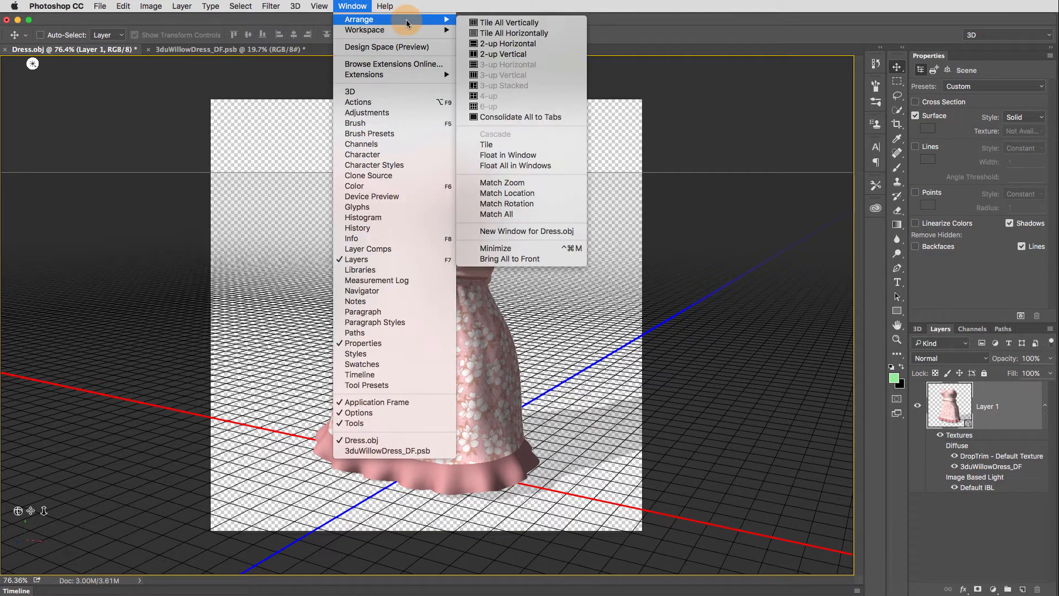
{"action": "left_click", "coordinate": [555, 21]}
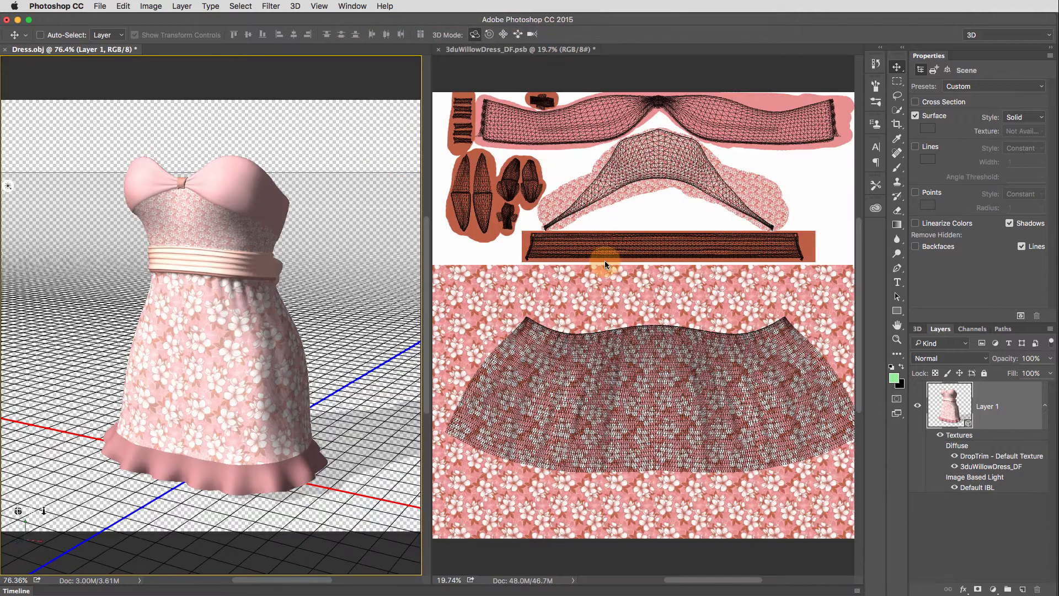
{"action": "scroll", "coordinate": [601, 330], "scroll_direction": "down", "scroll_amount": 3}
{"action": "scroll", "coordinate": [600, 330], "scroll_direction": "up", "scroll_amount": 2}
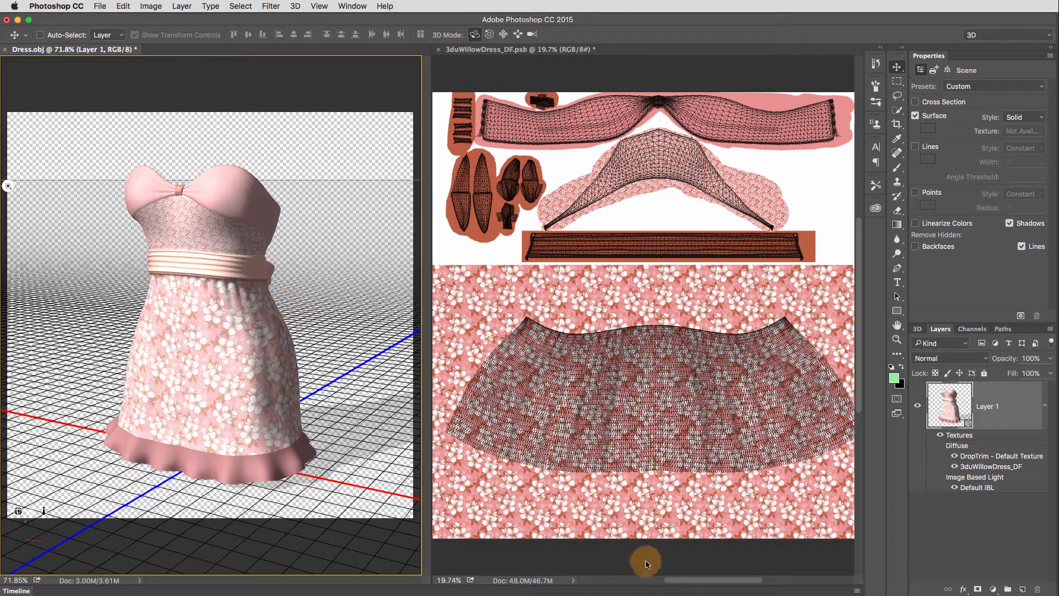
{"action": "left_click", "coordinate": [646, 561]}
{"action": "scroll", "coordinate": [643, 413], "scroll_direction": "down", "scroll_amount": 3}
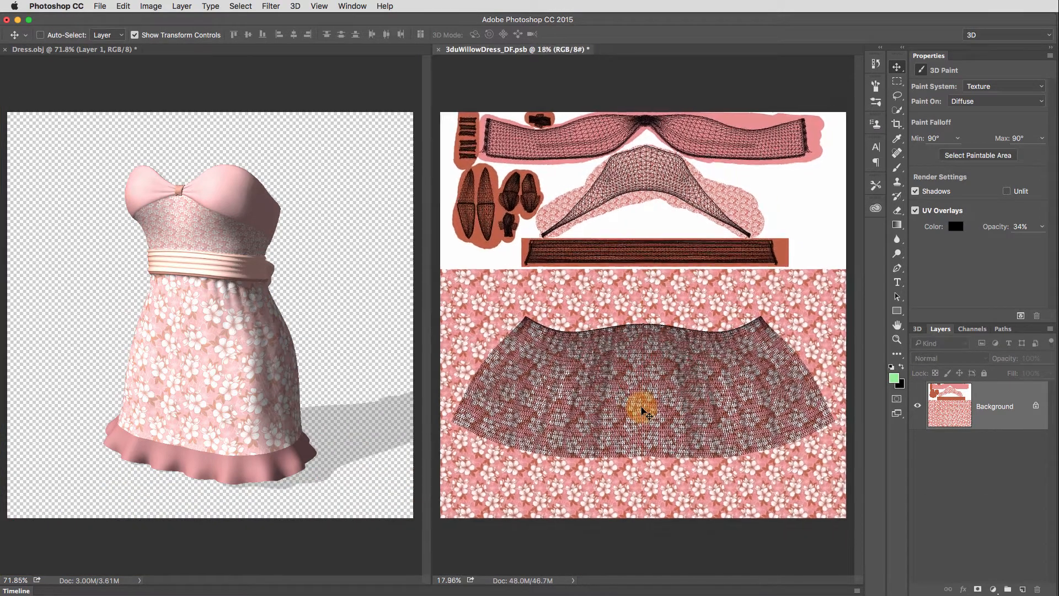
{"action": "scroll", "coordinate": [642, 411], "scroll_direction": "down", "scroll_amount": 1}
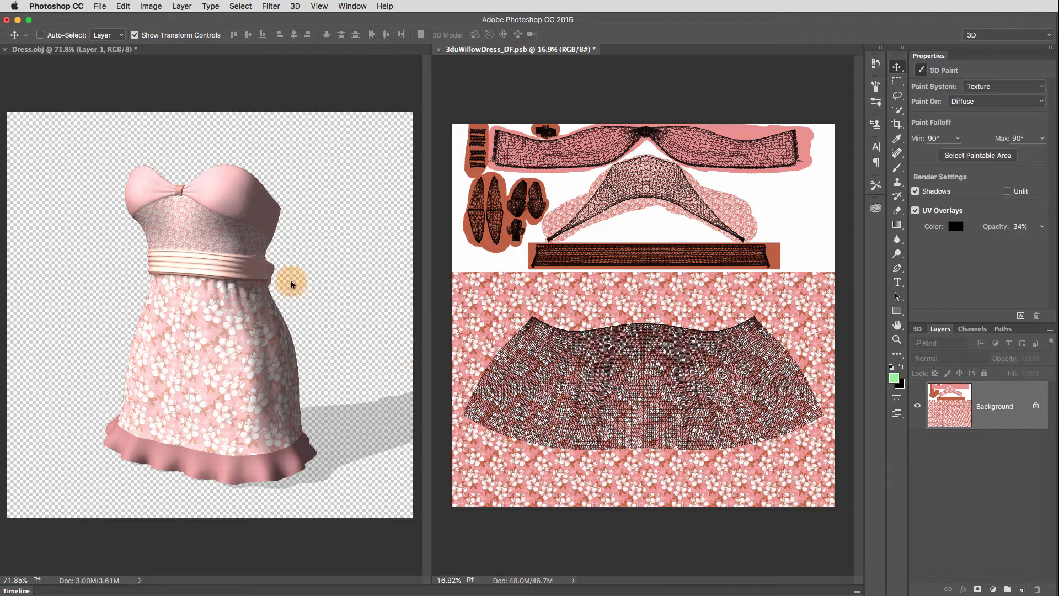
- Add a new empty layer above the Background in the 3duWillowDress_DF texture document
{"action": "left_click", "coordinate": [314, 551]}
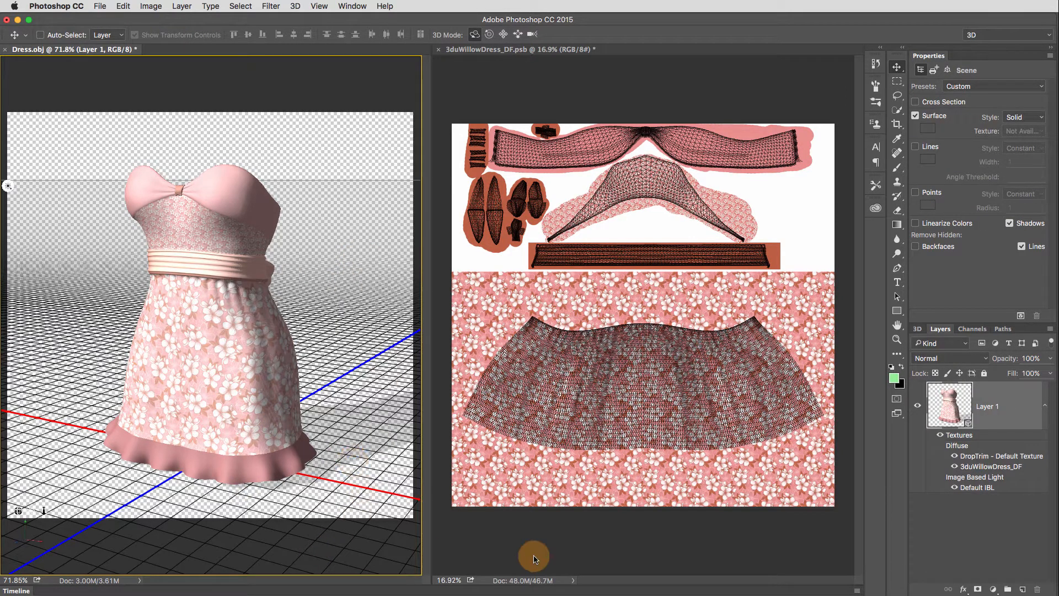
{"action": "left_click", "coordinate": [208, 348]}
{"action": "left_click", "coordinate": [640, 531]}
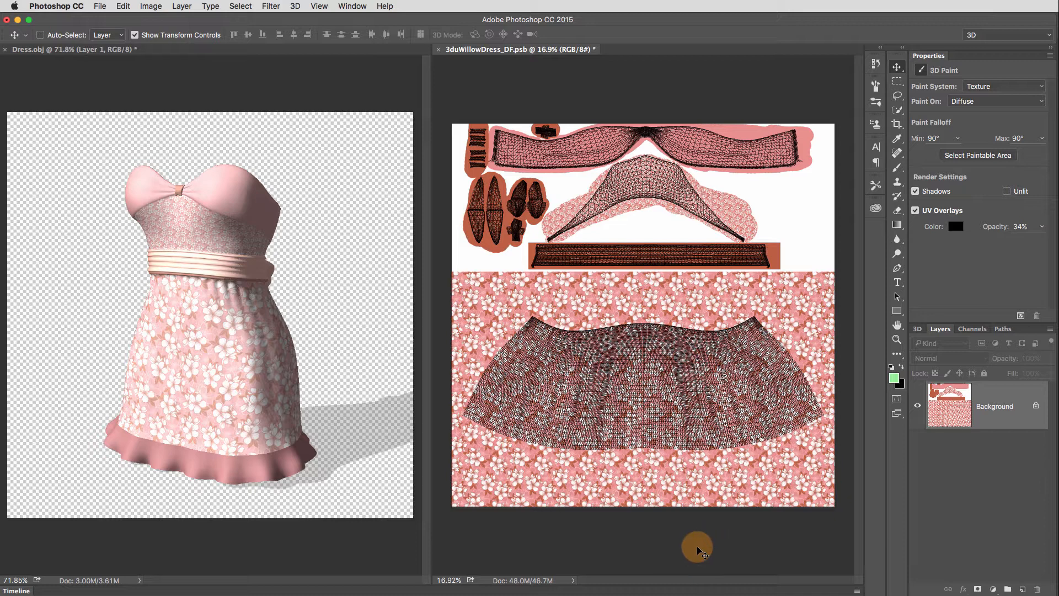
{"action": "left_click", "coordinate": [1022, 589]}
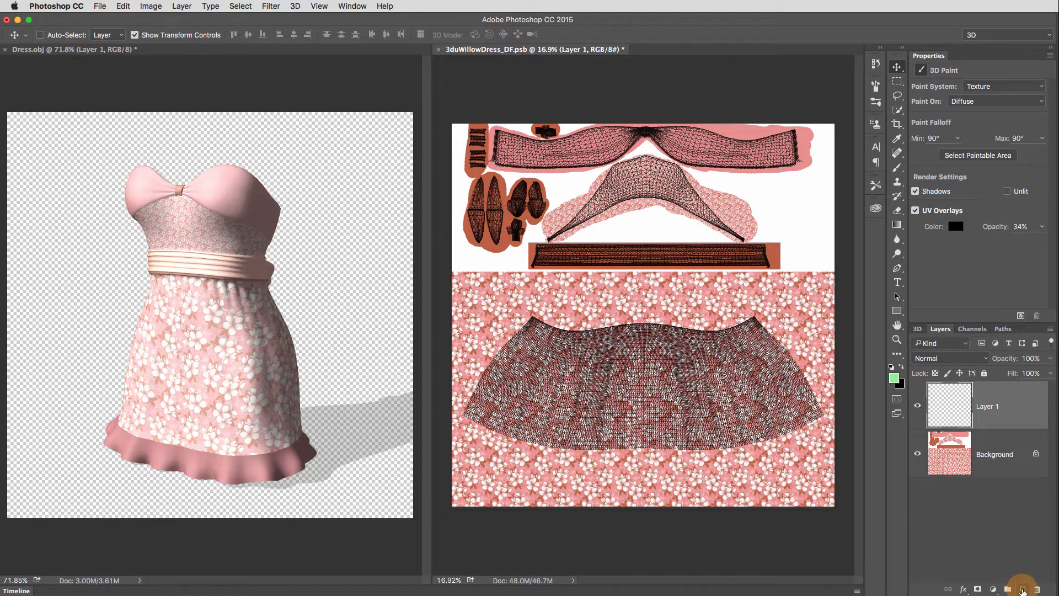
{"action": "left_click", "coordinate": [943, 411]}
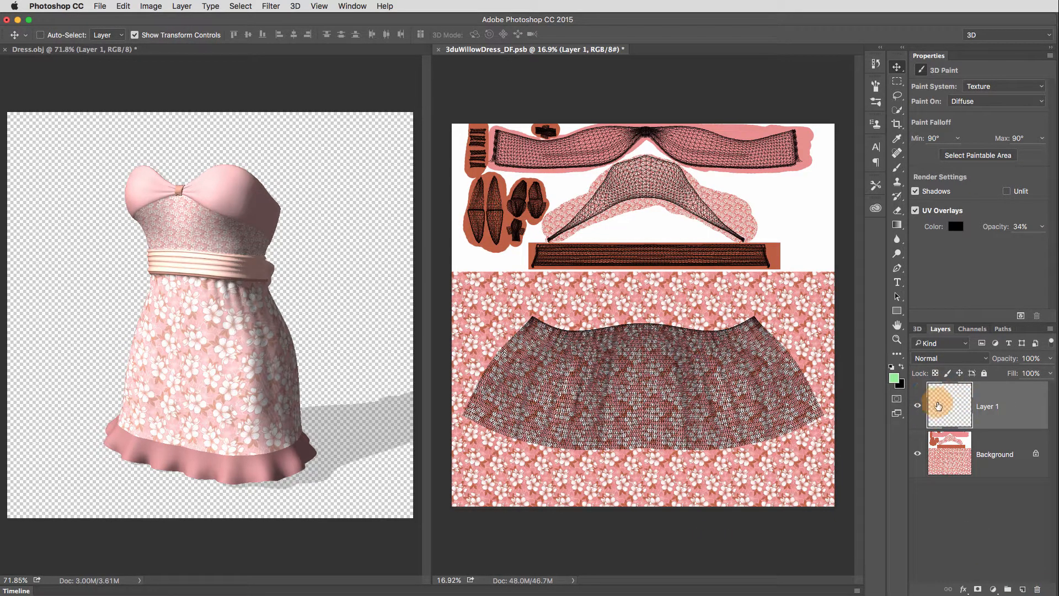
- Paint light green curls and an underline on the middle of the skirt in the texture with the size 60 Brush
{"action": "left_click", "coordinate": [891, 379]}
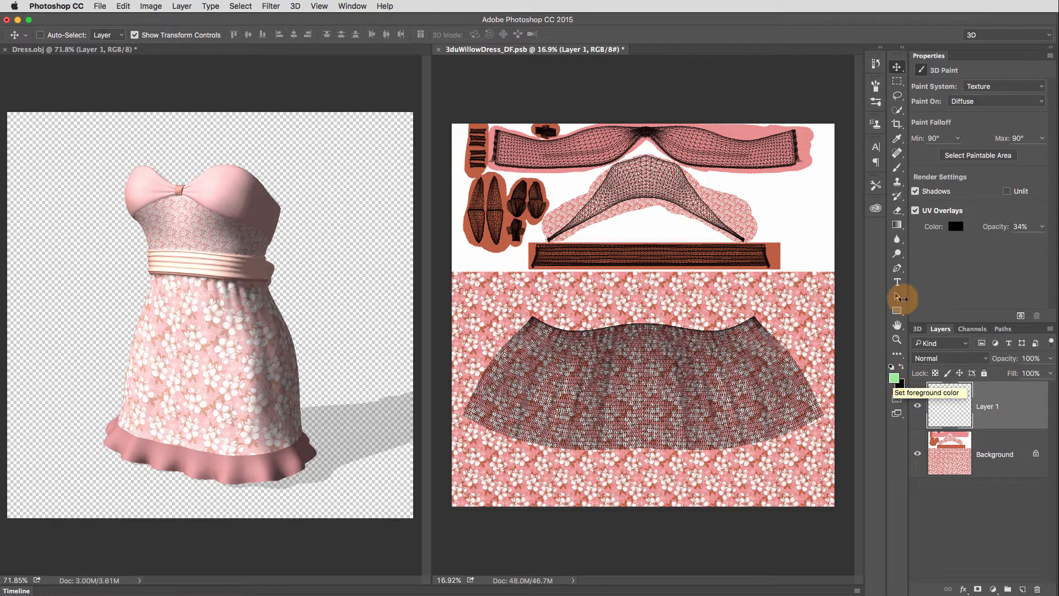
{"action": "left_click", "coordinate": [899, 167]}
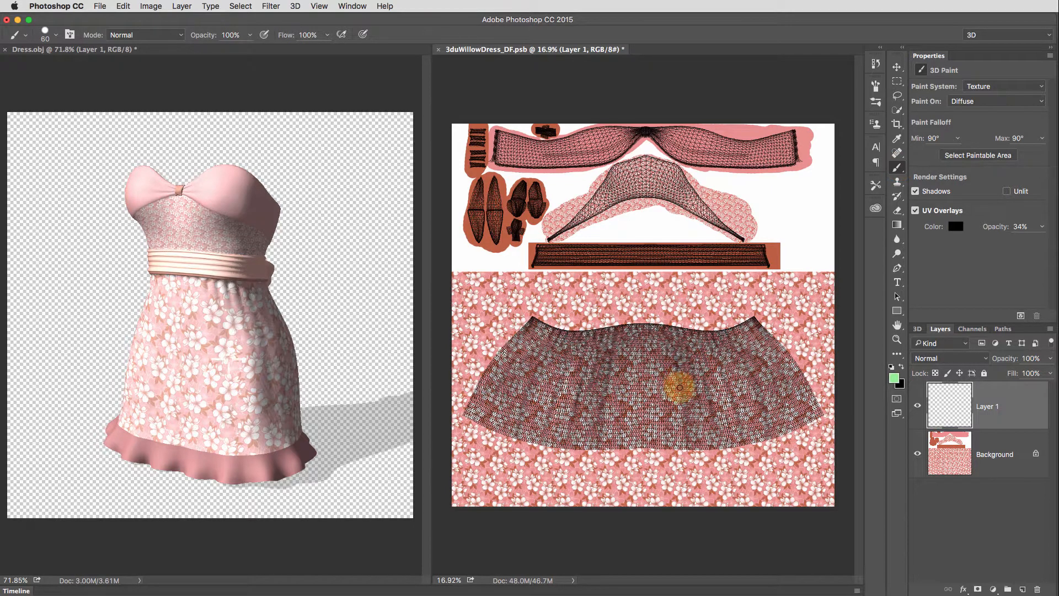
{"action": "mouse_move", "coordinate": [612, 369]}
{"action": "left_mouse_down"}
{"action": "mouse_move", "coordinate": [635, 390]}
{"action": "mouse_move", "coordinate": [679, 394]}
{"action": "mouse_move", "coordinate": [666, 411]}
{"action": "mouse_move", "coordinate": [646, 398]}
{"action": "mouse_move", "coordinate": [653, 390]}
{"action": "mouse_move", "coordinate": [650, 412]}
{"action": "mouse_move", "coordinate": [686, 421]}
{"action": "left_mouse_up"}
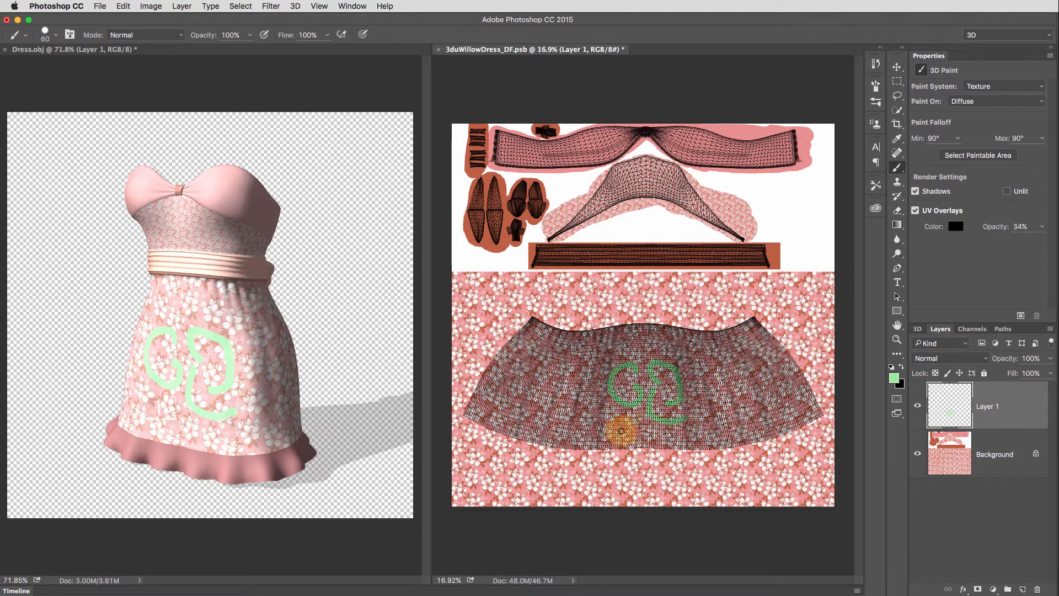
{"action": "left_click_drag", "start_coordinate": [622, 429], "coordinate": [686, 428]}
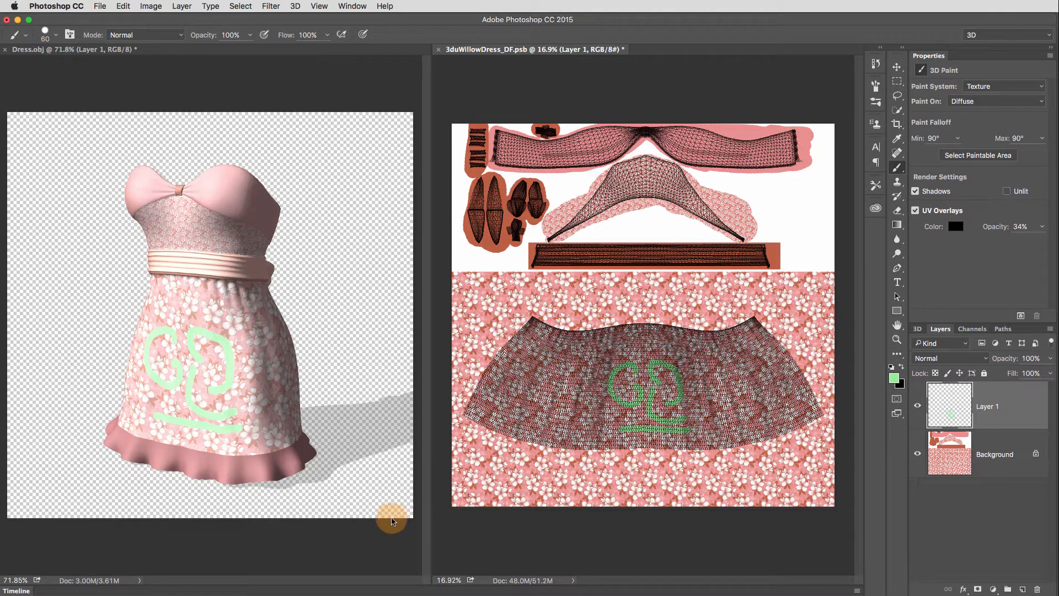
- Lower the intensity of Infinite Light 1 in the Dress.obj scene to 37% and deselect the light
{"action": "left_click", "coordinate": [376, 537]}
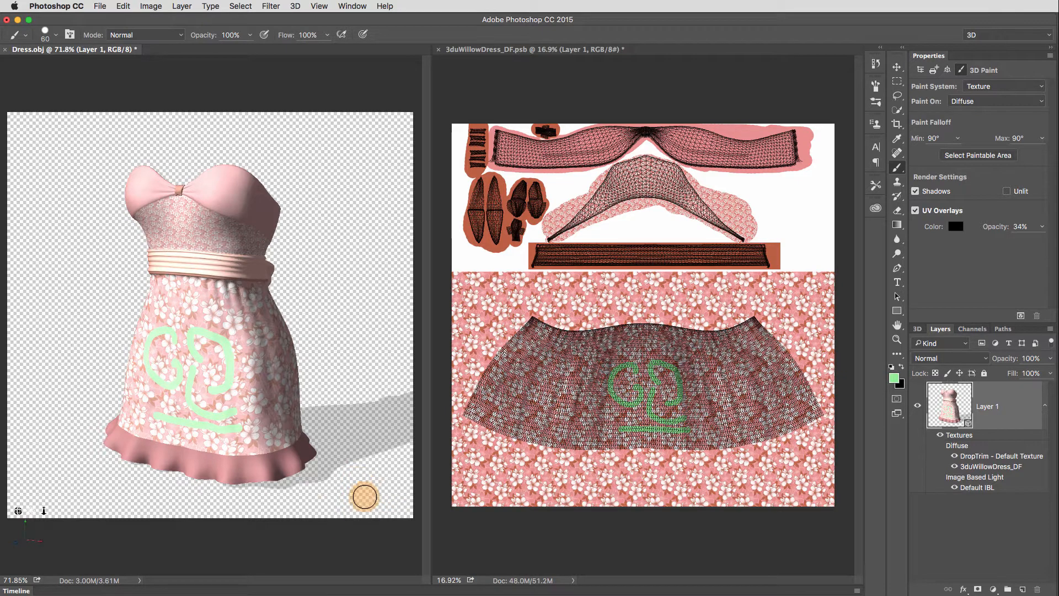
{"action": "left_click", "coordinate": [899, 73]}
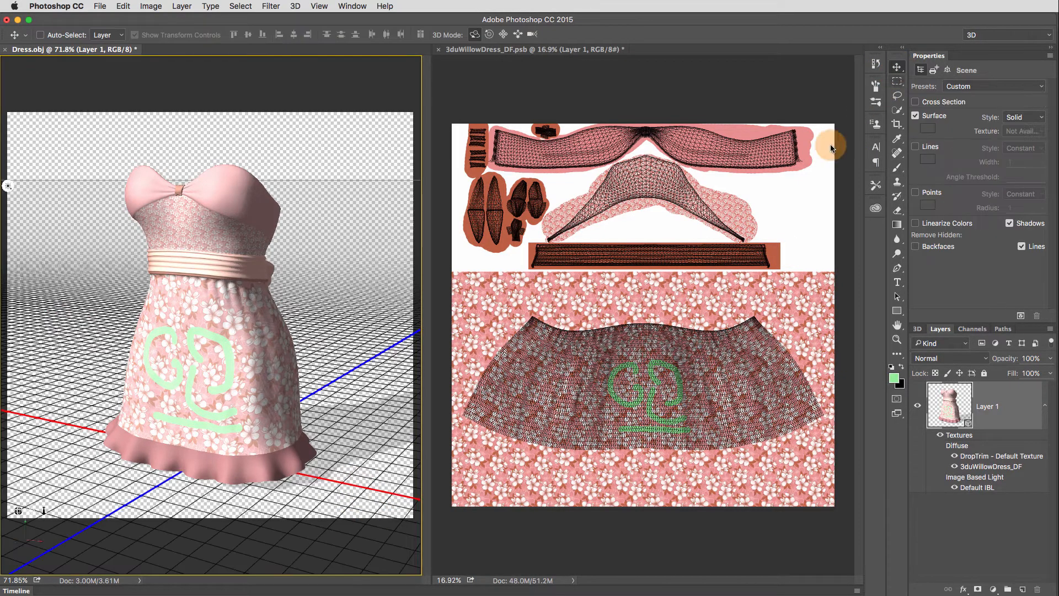
{"action": "left_click", "coordinate": [10, 188]}
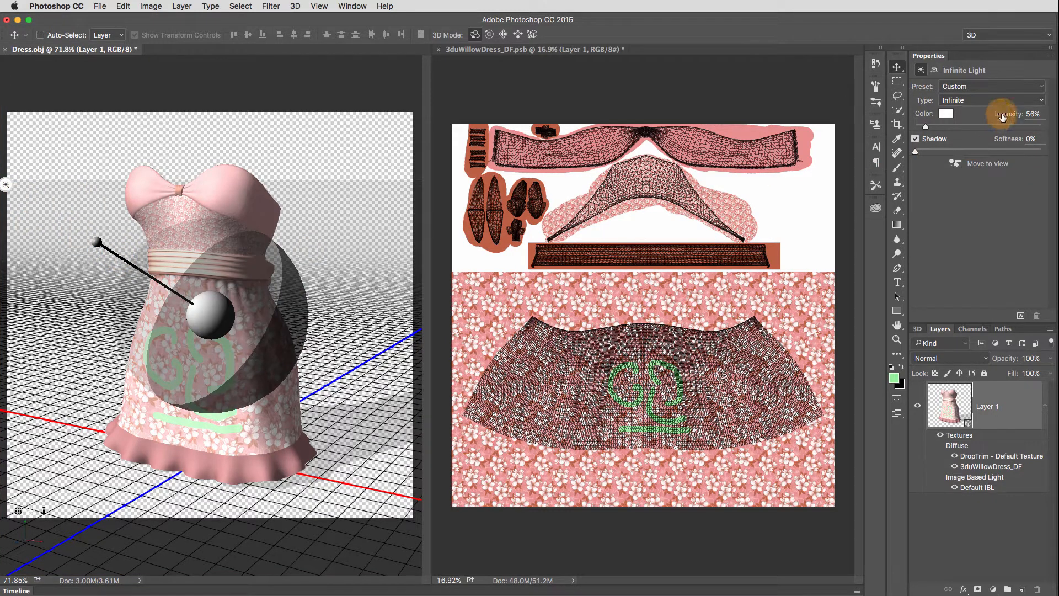
{"action": "left_click_drag", "start_coordinate": [1005, 116], "coordinate": [998, 115]}
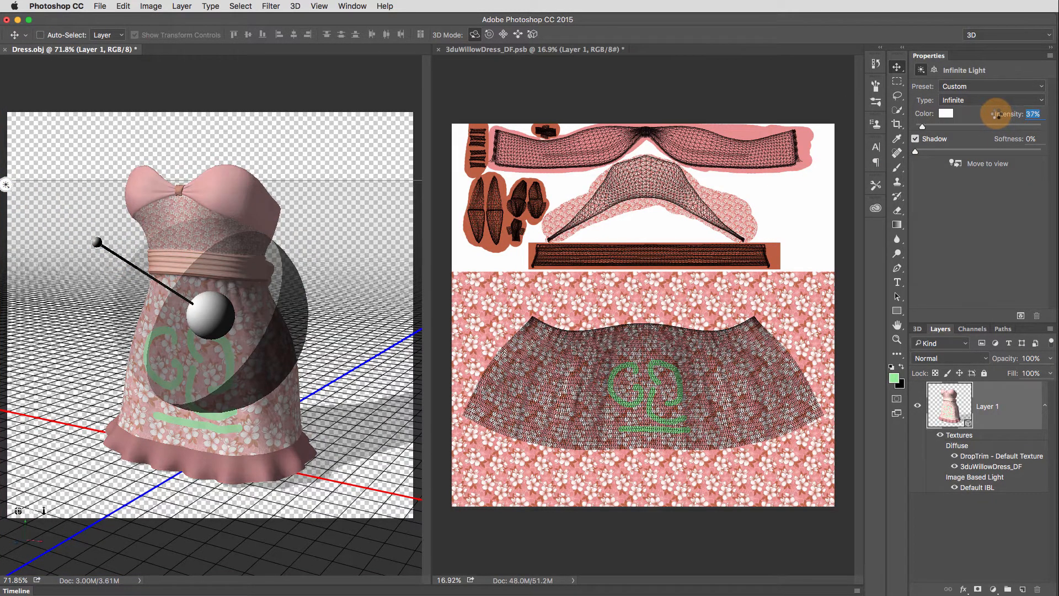
{"action": "left_click", "coordinate": [392, 554]}
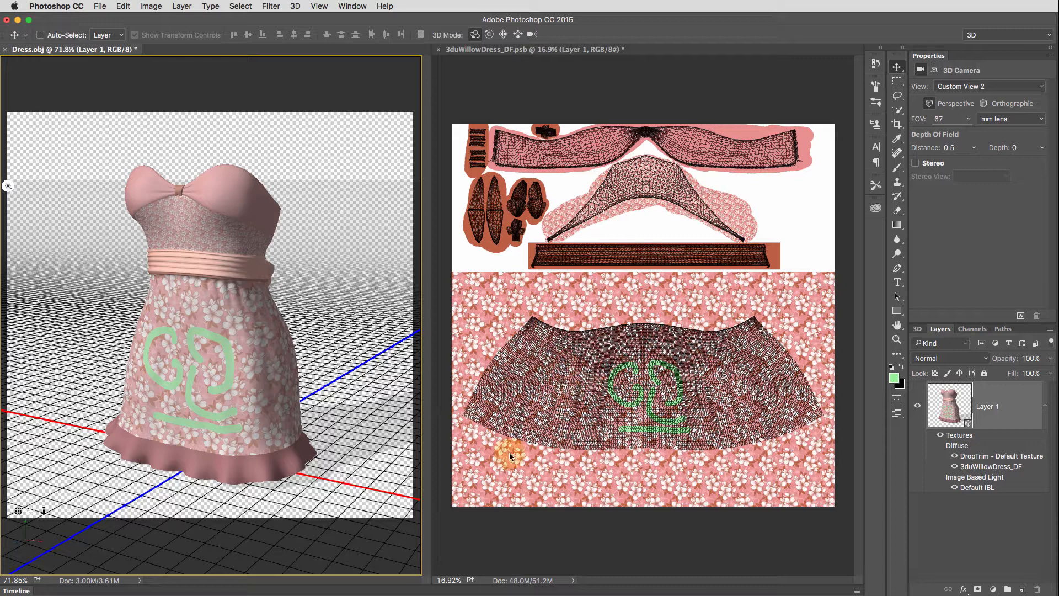
- Orbit to the back of the dress and brush green strokes directly onto both sides of the 3D model's skirt
{"action": "left_click", "coordinate": [899, 170]}
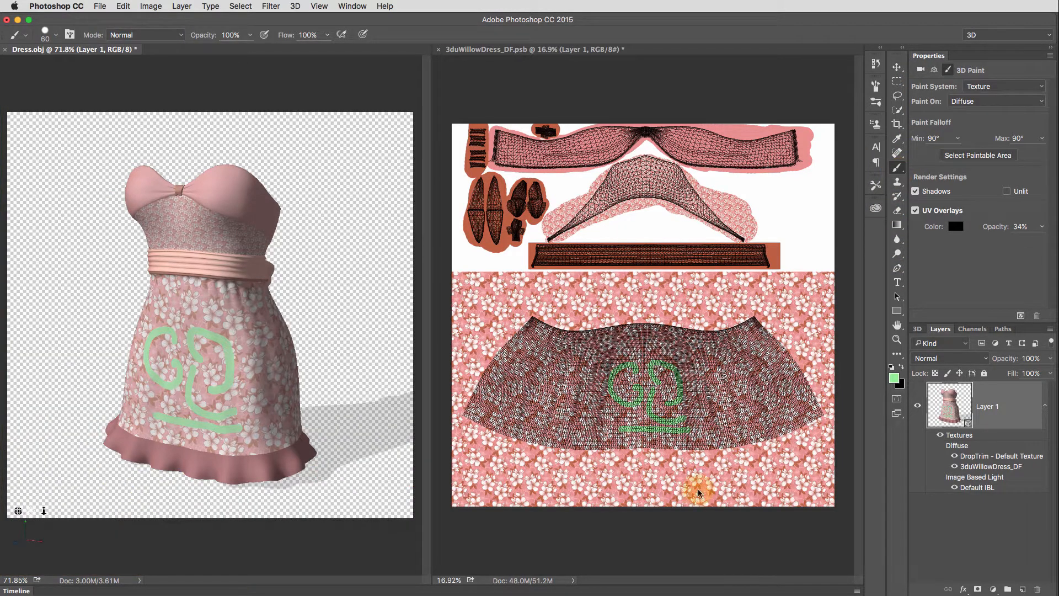
{"action": "left_click", "coordinate": [710, 524]}
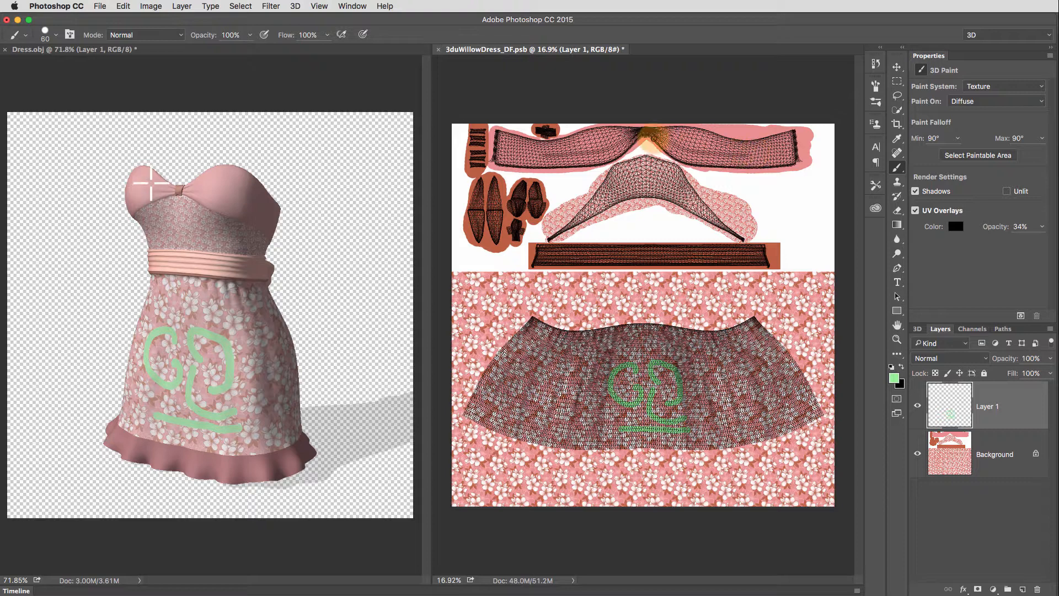
{"action": "left_click", "coordinate": [402, 548]}
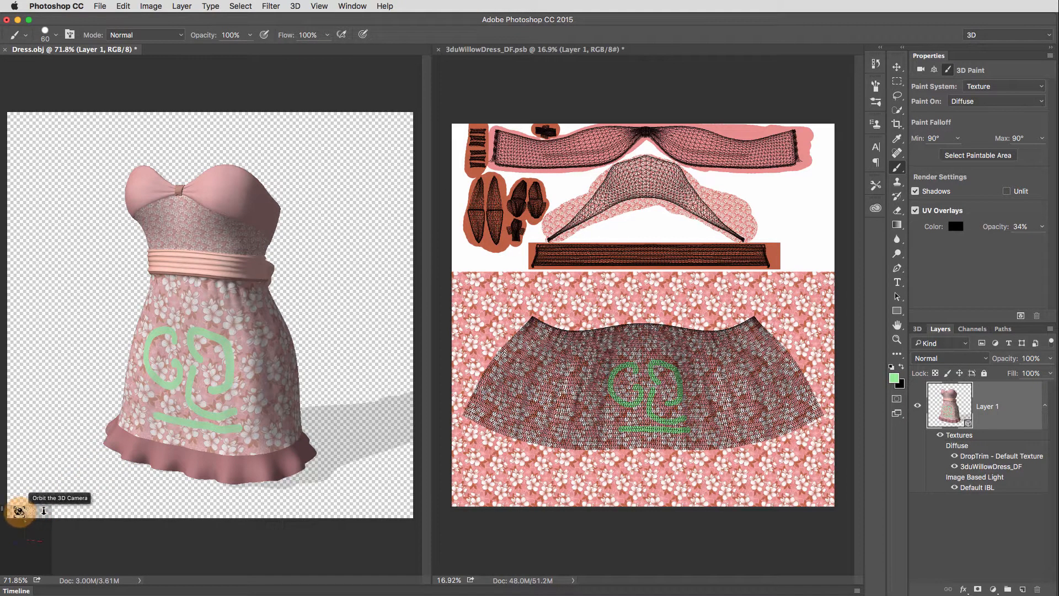
{"action": "left_click_drag", "start_coordinate": [18, 511], "coordinate": [161, 504]}
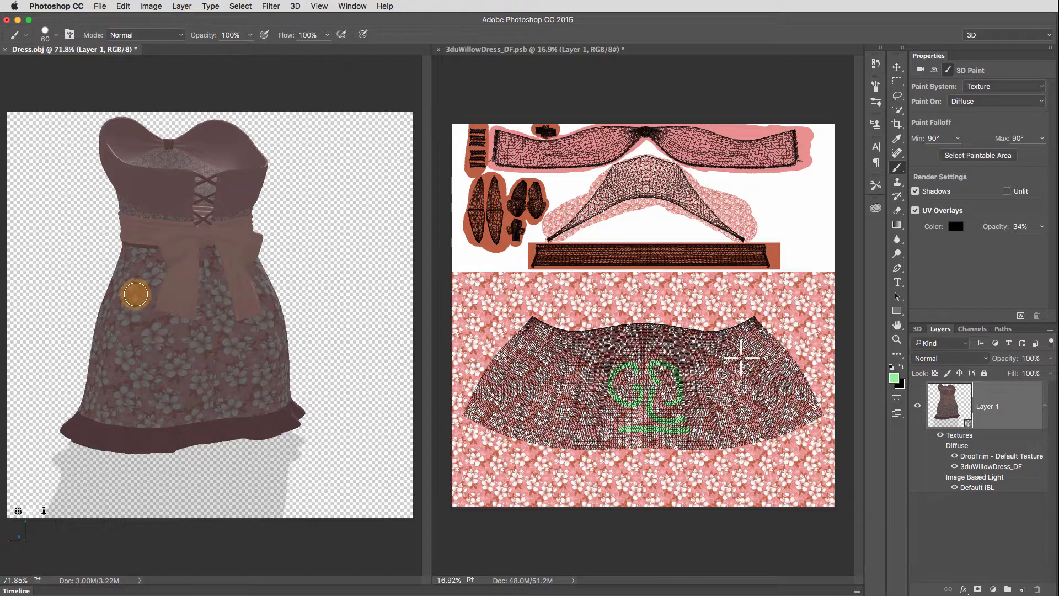
{"action": "mouse_move", "coordinate": [735, 350]}
{"action": "left_mouse_down"}
{"action": "mouse_move", "coordinate": [753, 394]}
{"action": "mouse_move", "coordinate": [770, 402]}
{"action": "mouse_move", "coordinate": [775, 386]}
{"action": "mouse_move", "coordinate": [782, 401]}
{"action": "mouse_move", "coordinate": [784, 416]}
{"action": "mouse_move", "coordinate": [764, 426]}
{"action": "left_mouse_up"}
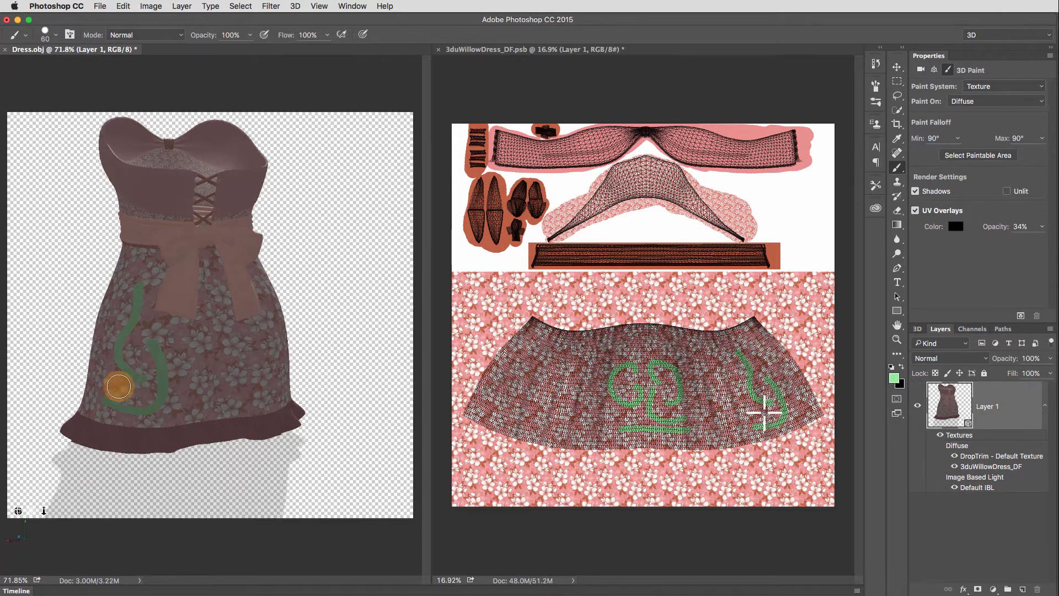
{"action": "mouse_move", "coordinate": [120, 388]}
{"action": "left_mouse_down"}
{"action": "mouse_move", "coordinate": [145, 409]}
{"action": "mouse_move", "coordinate": [169, 412]}
{"action": "mouse_move", "coordinate": [177, 398]}
{"action": "mouse_move", "coordinate": [146, 323]}
{"action": "mouse_move", "coordinate": [148, 396]}
{"action": "mouse_move", "coordinate": [133, 403]}
{"action": "mouse_move", "coordinate": [138, 369]}
{"action": "mouse_move", "coordinate": [161, 368]}
{"action": "mouse_move", "coordinate": [145, 351]}
{"action": "mouse_move", "coordinate": [159, 381]}
{"action": "left_mouse_up"}
{"action": "mouse_move", "coordinate": [264, 333]}
{"action": "left_mouse_down"}
{"action": "mouse_move", "coordinate": [258, 363]}
{"action": "mouse_move", "coordinate": [265, 391]}
{"action": "mouse_move", "coordinate": [254, 402]}
{"action": "mouse_move", "coordinate": [281, 375]}
{"action": "mouse_move", "coordinate": [275, 386]}
{"action": "mouse_move", "coordinate": [272, 340]}
{"action": "left_mouse_up"}
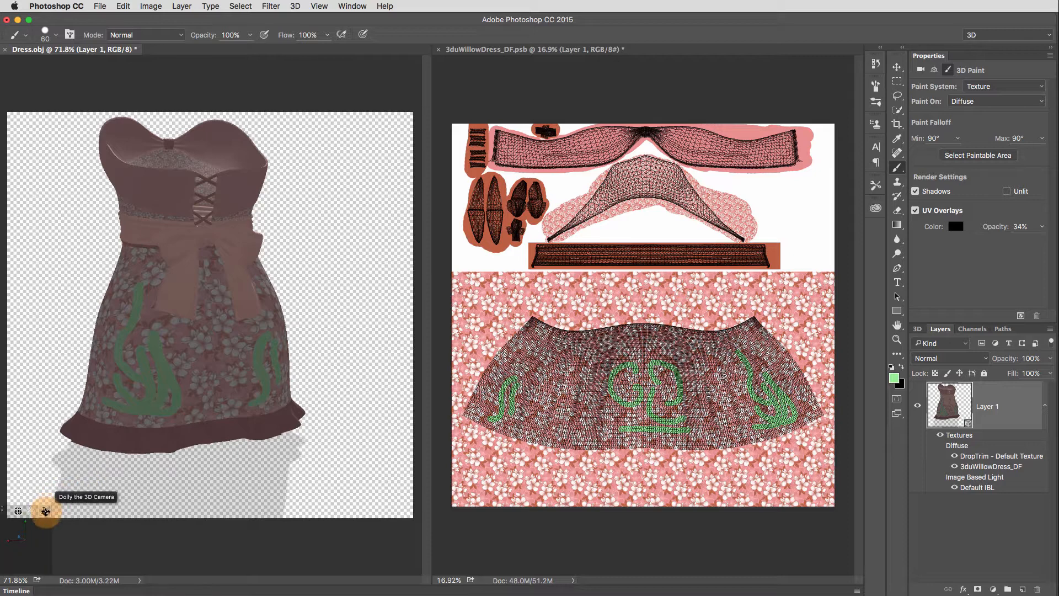
{"action": "left_click_drag", "start_coordinate": [45, 511], "coordinate": [138, 515]}
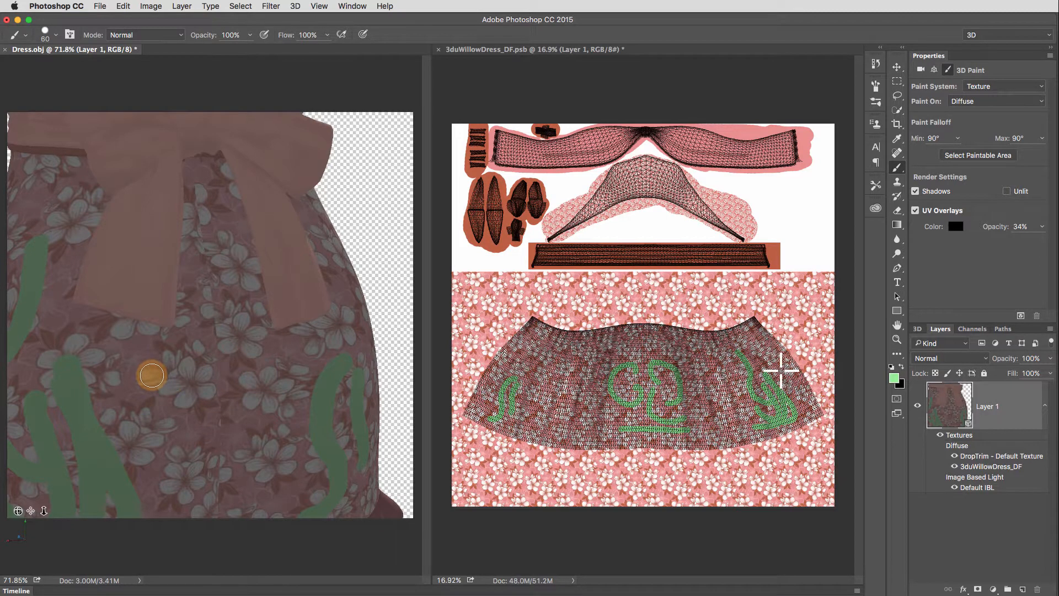
- Brush several wavy green horizontal strokes across the back of the skirt below the bow, directly on the 3D model
{"action": "mouse_move", "coordinate": [151, 376]}
{"action": "left_mouse_down"}
{"action": "mouse_move", "coordinate": [230, 385]}
{"action": "mouse_move", "coordinate": [251, 376]}
{"action": "left_mouse_up"}
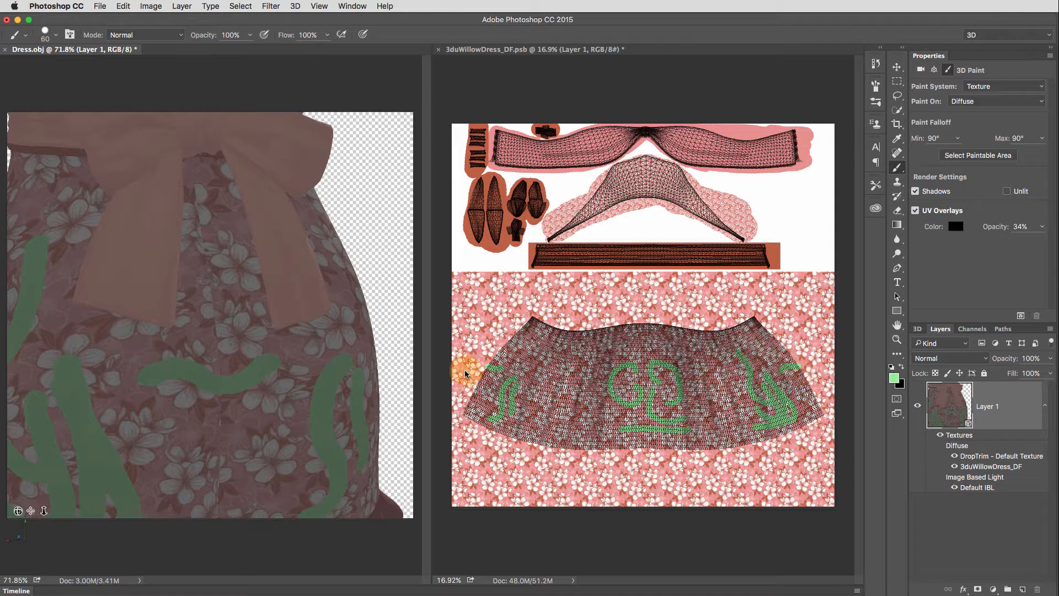
{"action": "mouse_move", "coordinate": [165, 407]}
{"action": "left_mouse_down"}
{"action": "mouse_move", "coordinate": [219, 440]}
{"action": "mouse_move", "coordinate": [268, 419]}
{"action": "mouse_move", "coordinate": [234, 481]}
{"action": "mouse_move", "coordinate": [198, 488]}
{"action": "mouse_move", "coordinate": [157, 474]}
{"action": "left_mouse_up"}
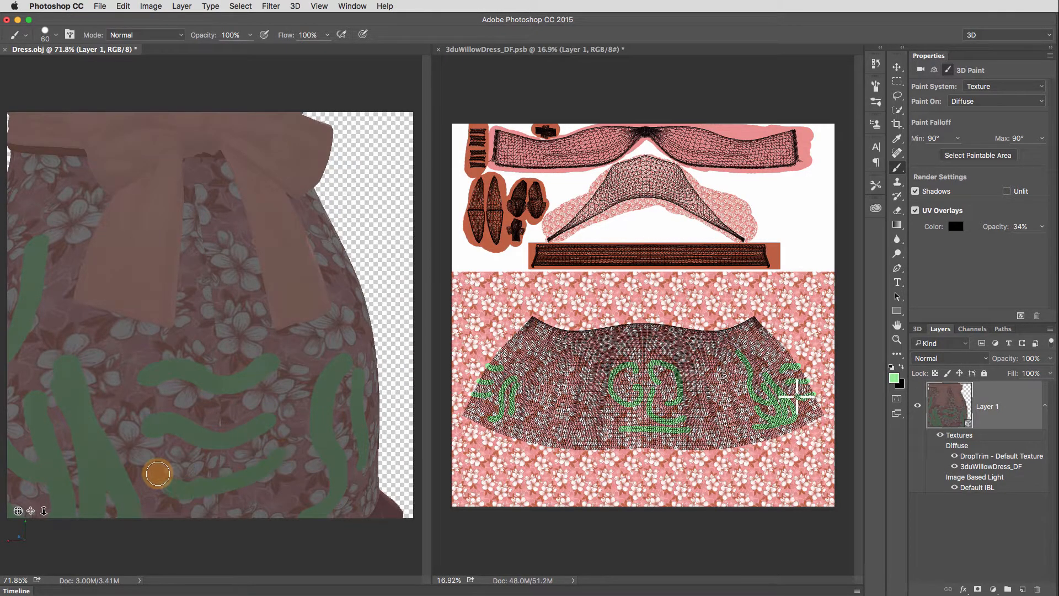
{"action": "left_click_drag", "start_coordinate": [184, 333], "coordinate": [259, 331]}
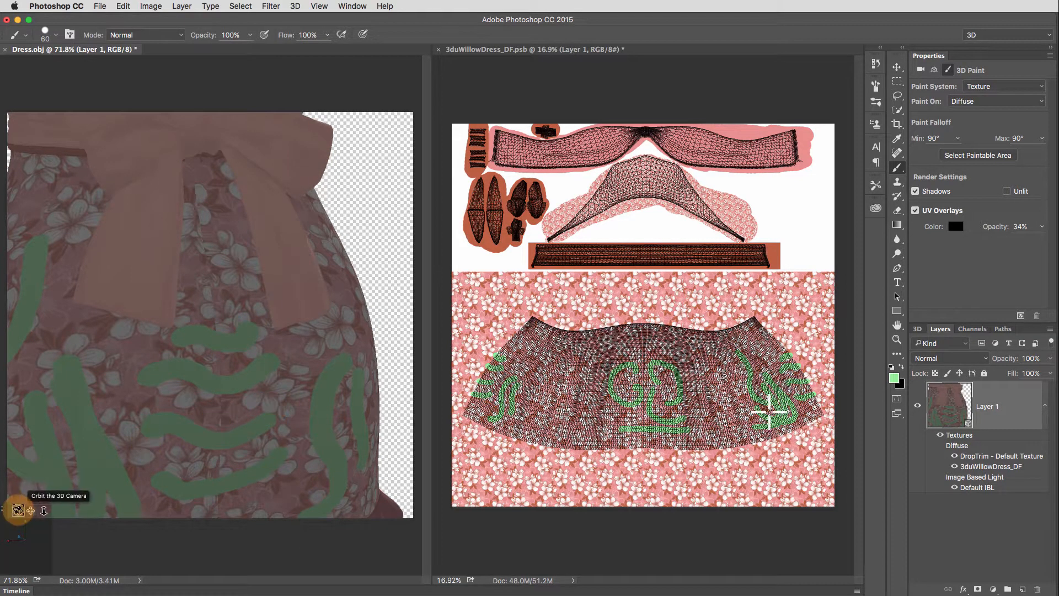
- Orbit to the side of the dress and brush a winding green stroke down the side of the skirt on the 3D model
{"action": "left_click_drag", "start_coordinate": [17, 511], "coordinate": [75, 499]}
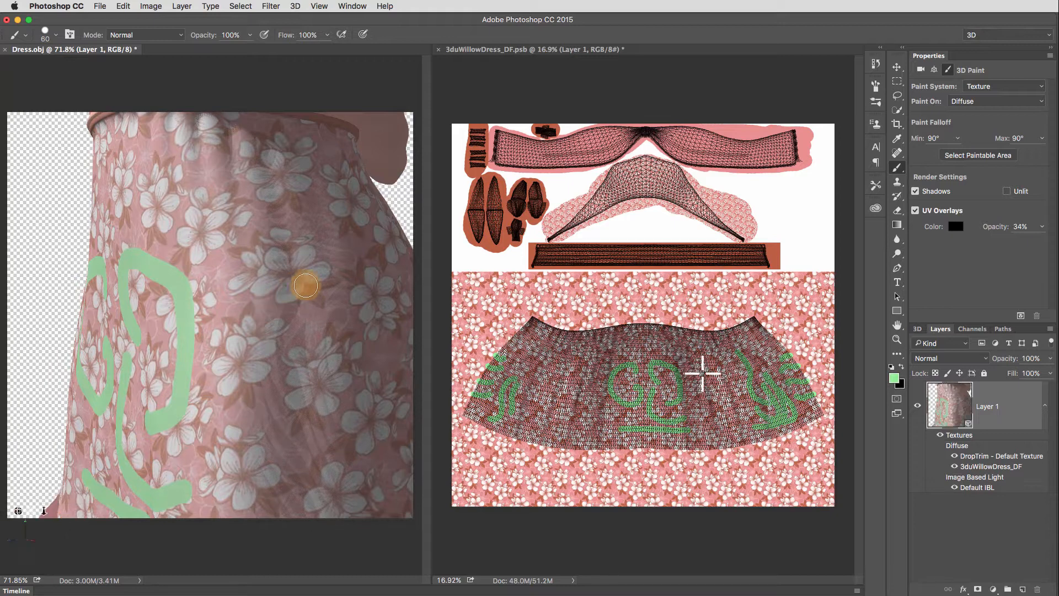
{"action": "mouse_move", "coordinate": [306, 285]}
{"action": "left_mouse_down"}
{"action": "mouse_move", "coordinate": [281, 313]}
{"action": "mouse_move", "coordinate": [296, 358]}
{"action": "mouse_move", "coordinate": [346, 401]}
{"action": "mouse_move", "coordinate": [339, 439]}
{"action": "mouse_move", "coordinate": [279, 469]}
{"action": "left_mouse_up"}
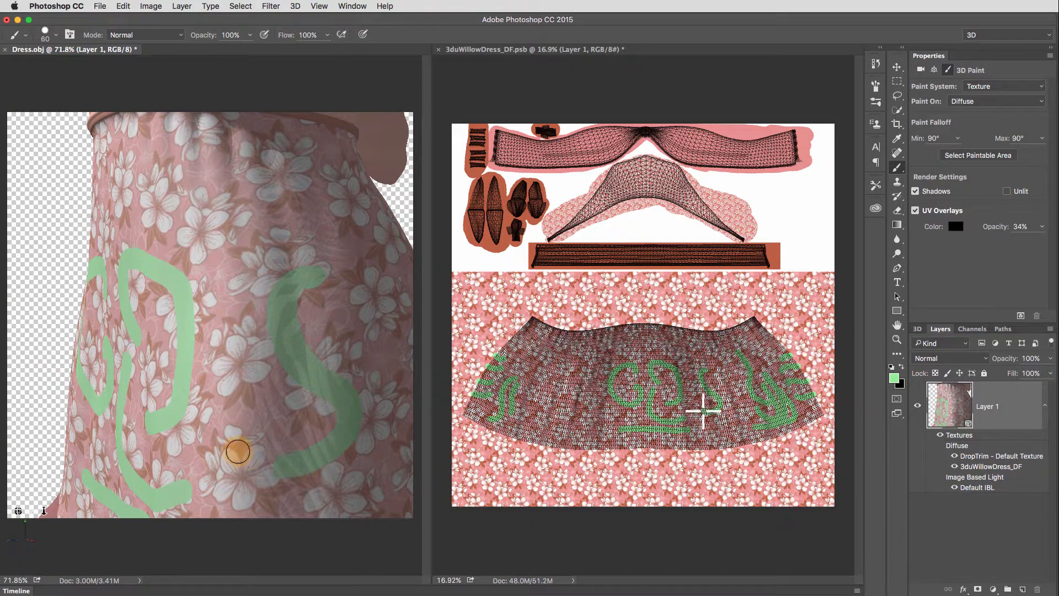
{"action": "left_click_drag", "start_coordinate": [243, 192], "coordinate": [345, 312]}
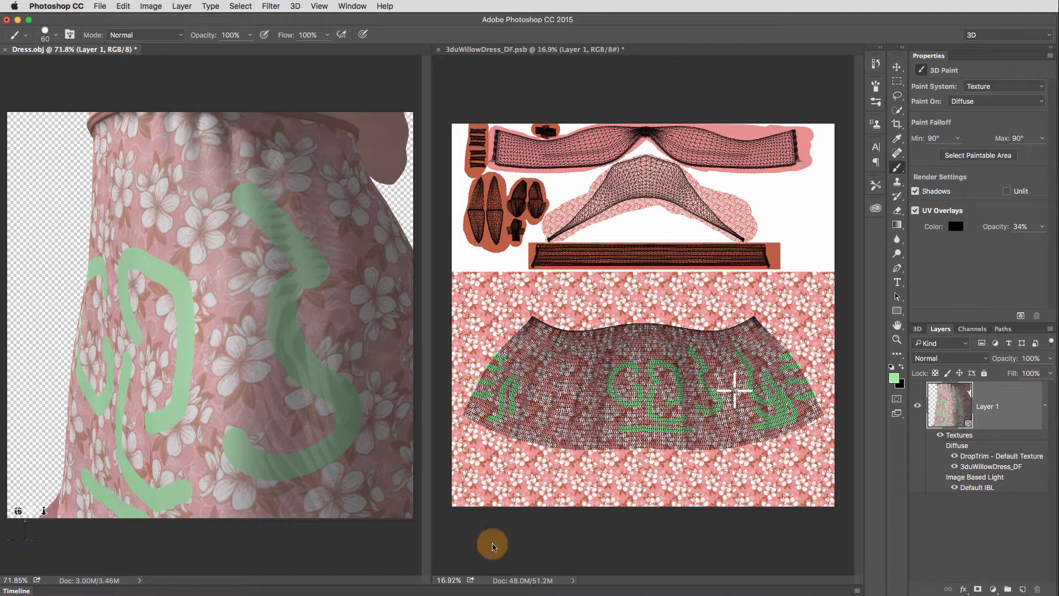
- In the 3duWillowDress_DF texture document, hide the Background and Layer 1 and turn off the UV Overlays
{"action": "left_click", "coordinate": [516, 548]}
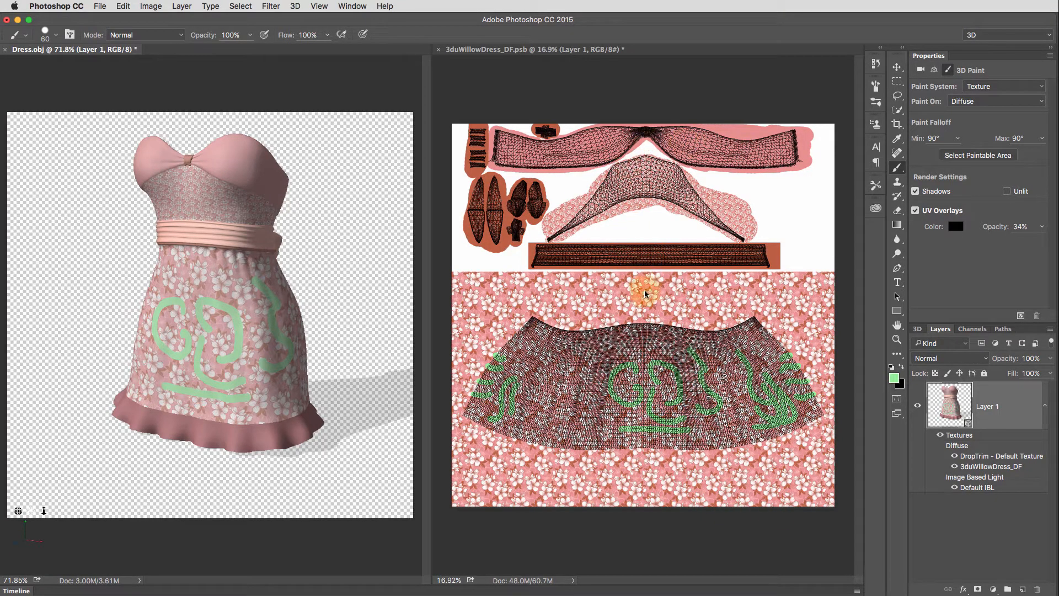
{"action": "left_click", "coordinate": [624, 528]}
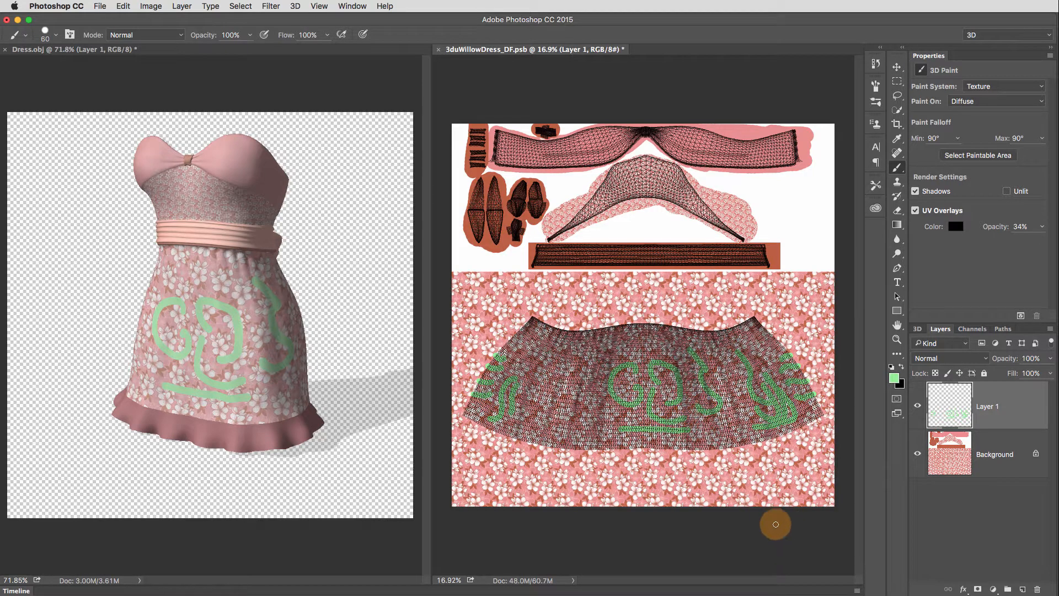
{"action": "left_click", "coordinate": [918, 456]}
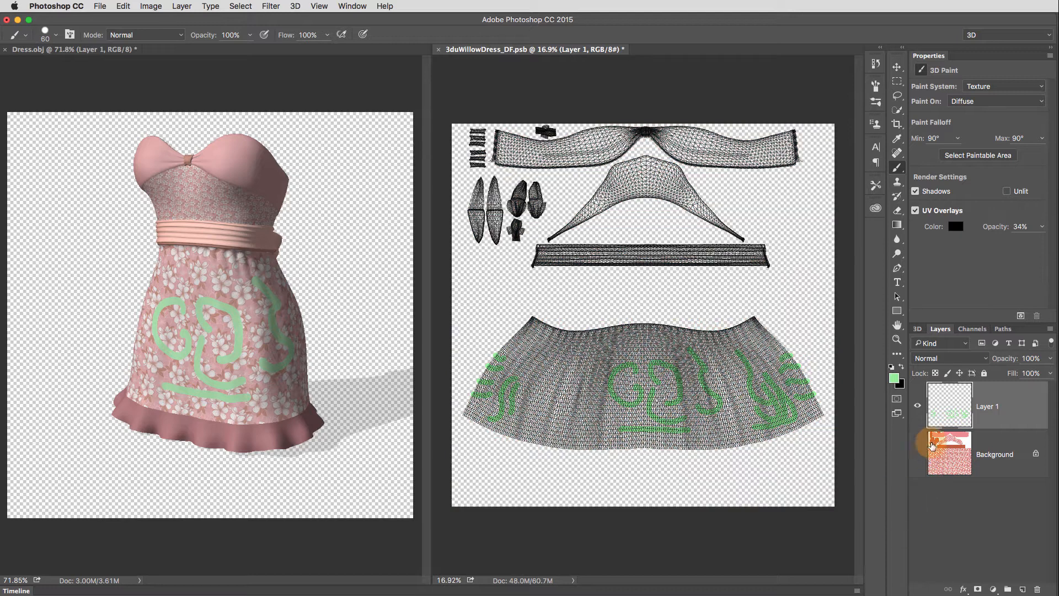
{"action": "left_click", "coordinate": [918, 406]}
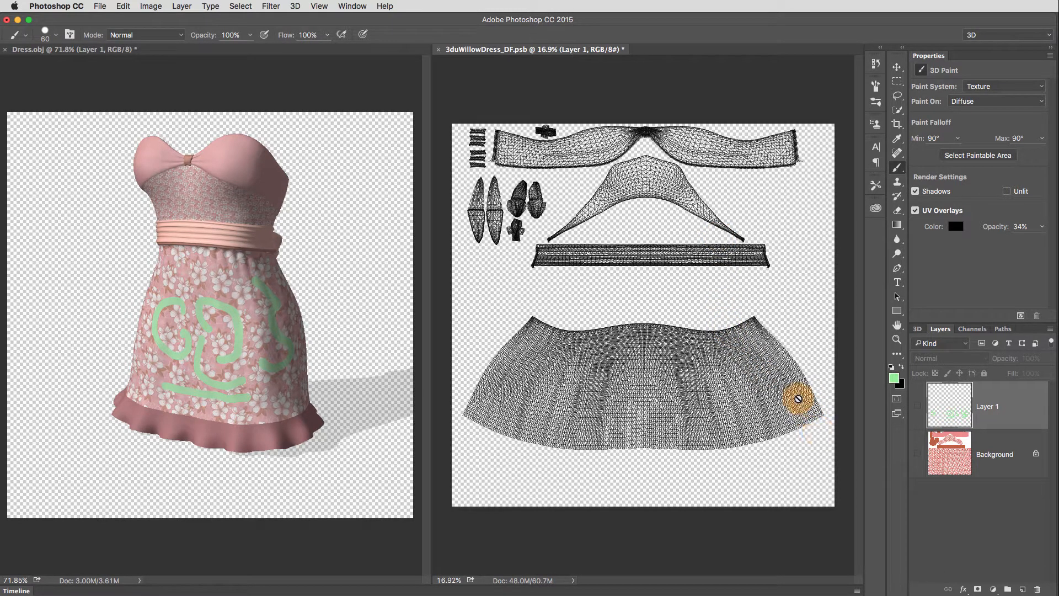
{"action": "left_click", "coordinate": [916, 211]}
{"action": "left_click", "coordinate": [945, 422]}
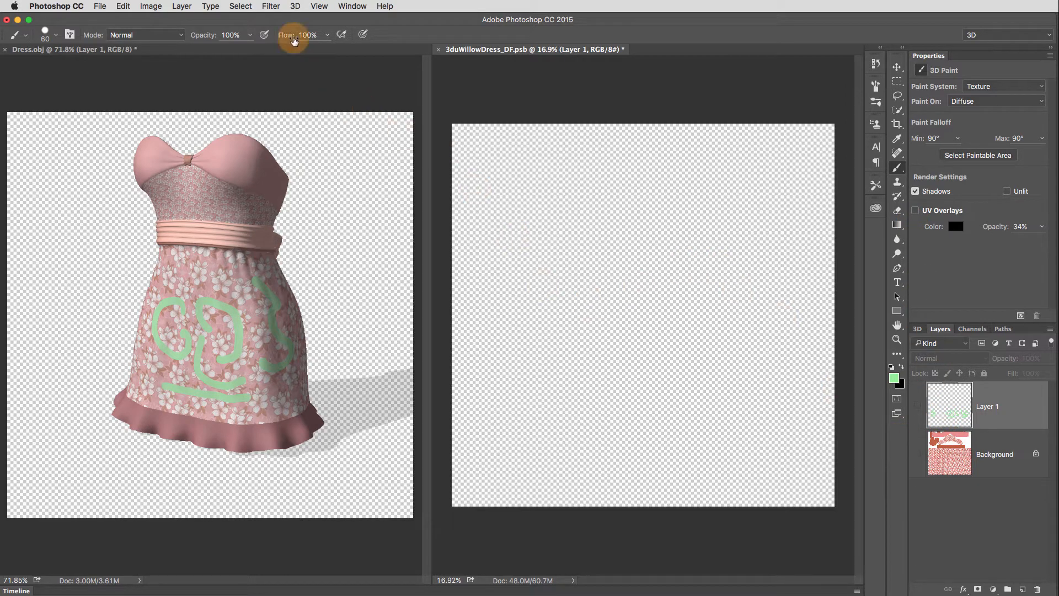
- Create a Wireframe painting overlay of the UV layout as a new layer in the texture document
{"action": "left_click", "coordinate": [297, 6]}
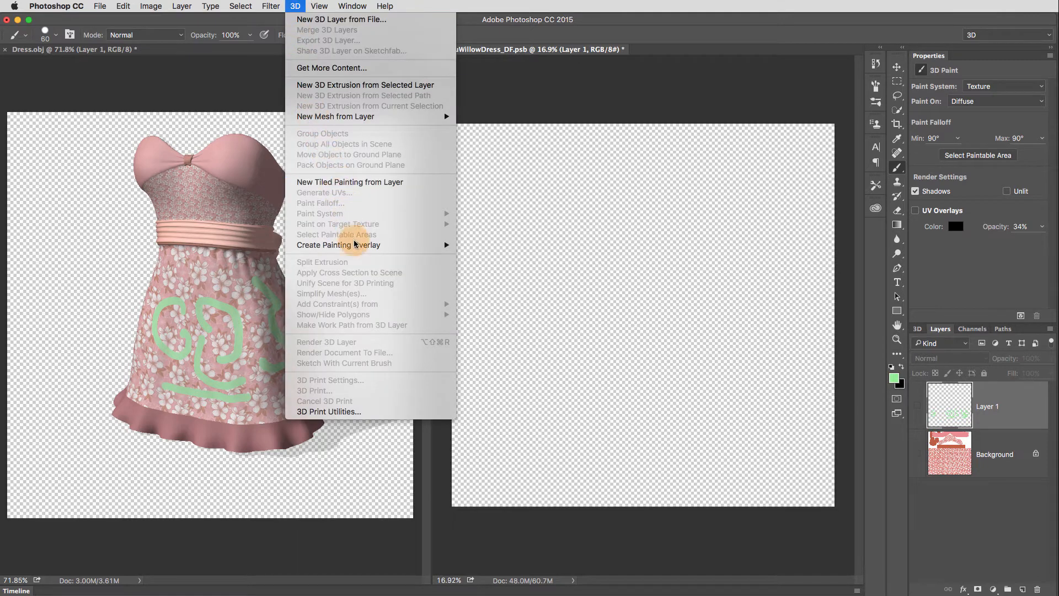
{"action": "mouse_move", "coordinate": [351, 252]}
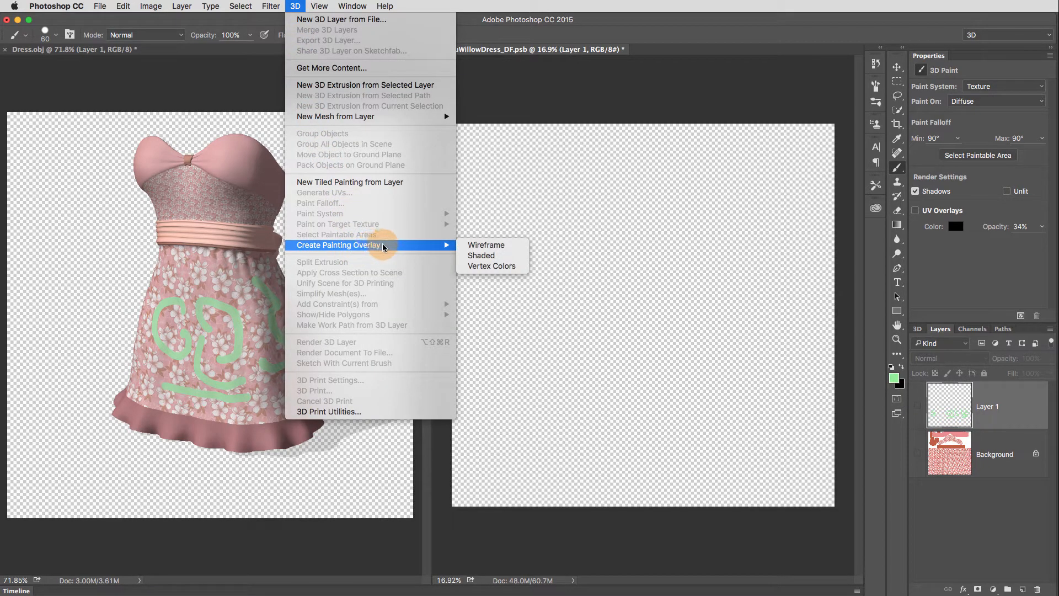
{"action": "left_click", "coordinate": [521, 245]}
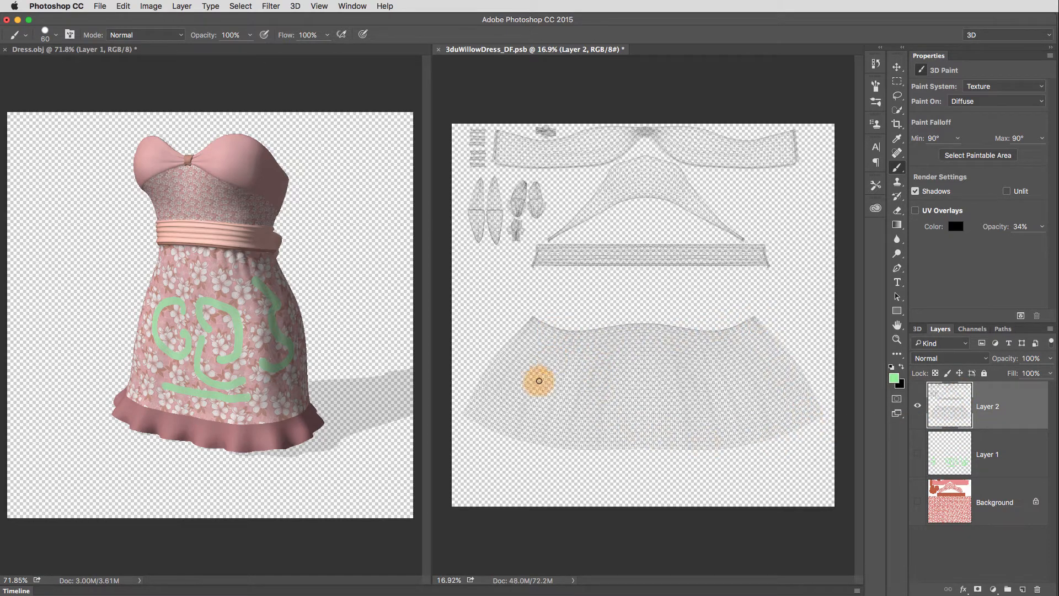
{"action": "scroll", "coordinate": [608, 444], "scroll_direction": "up", "scroll_amount": 5}
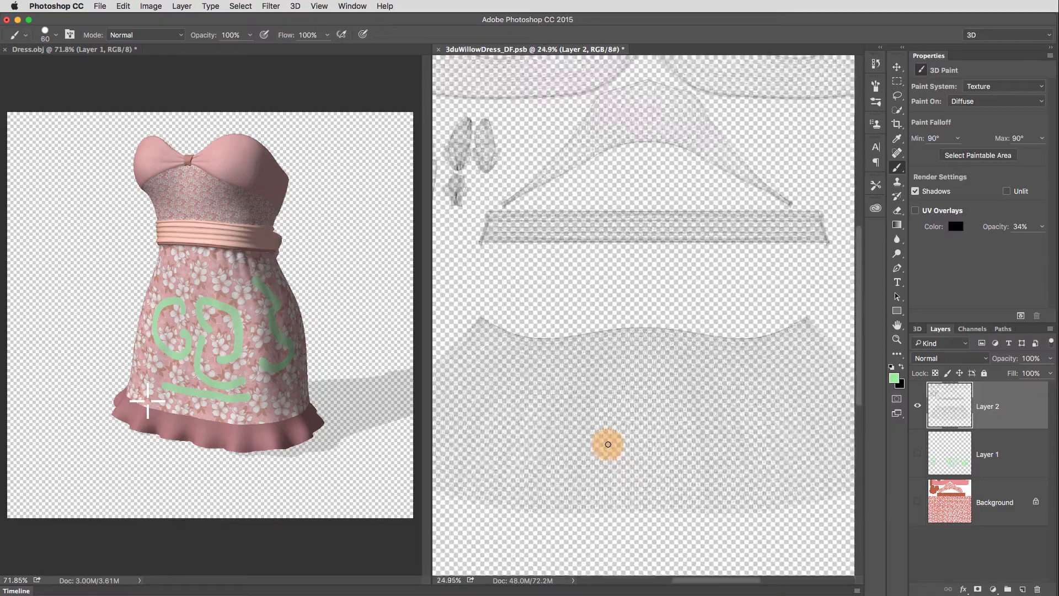
{"action": "scroll", "coordinate": [608, 444], "scroll_direction": "up", "scroll_amount": 4}
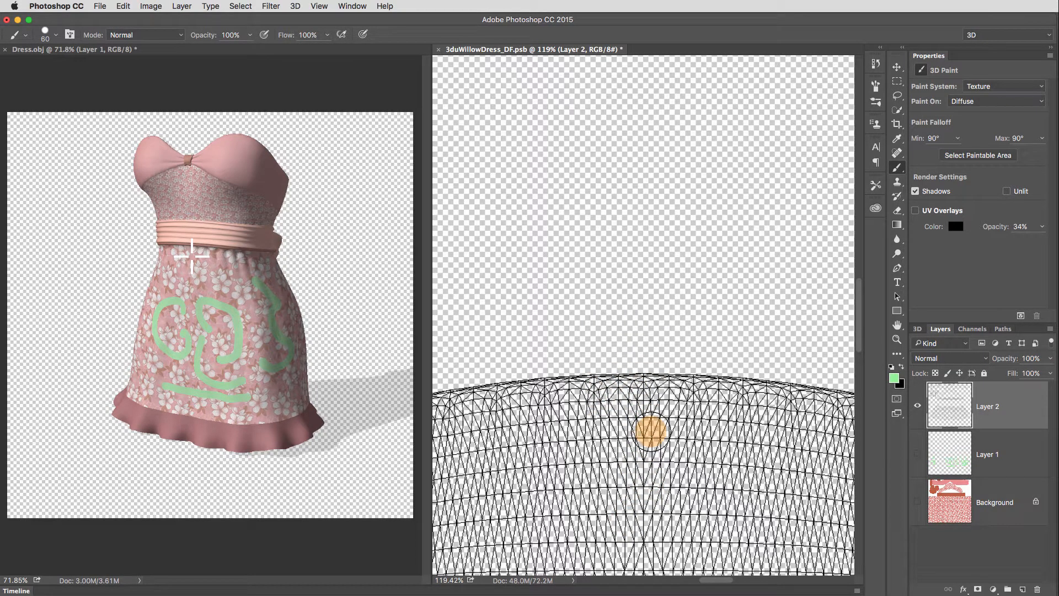
{"action": "scroll", "coordinate": [651, 431], "scroll_direction": "down", "scroll_amount": 10}
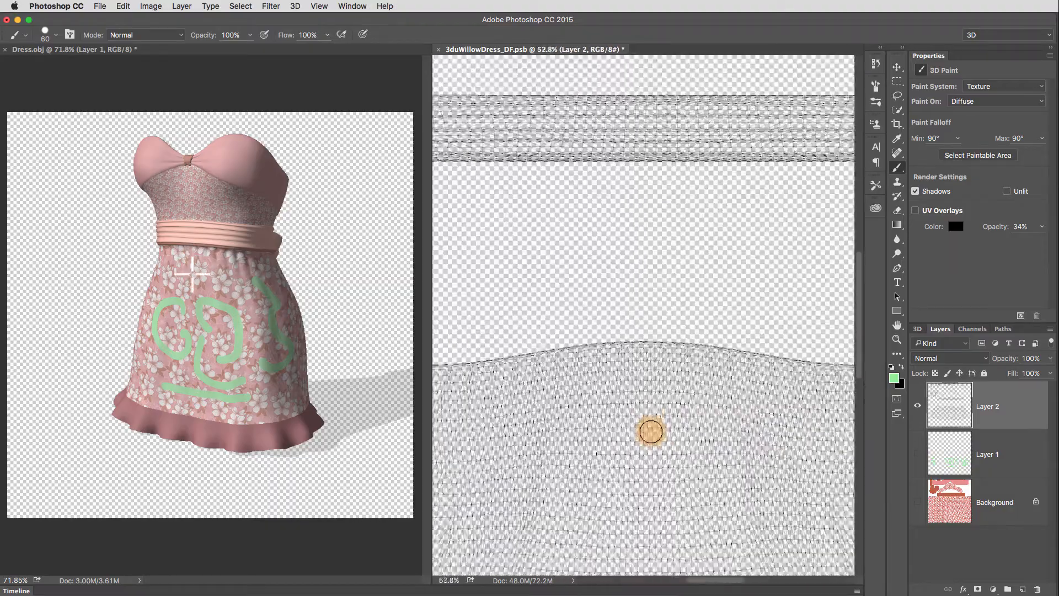
{"action": "scroll", "coordinate": [651, 431], "scroll_direction": "down", "scroll_amount": 5}
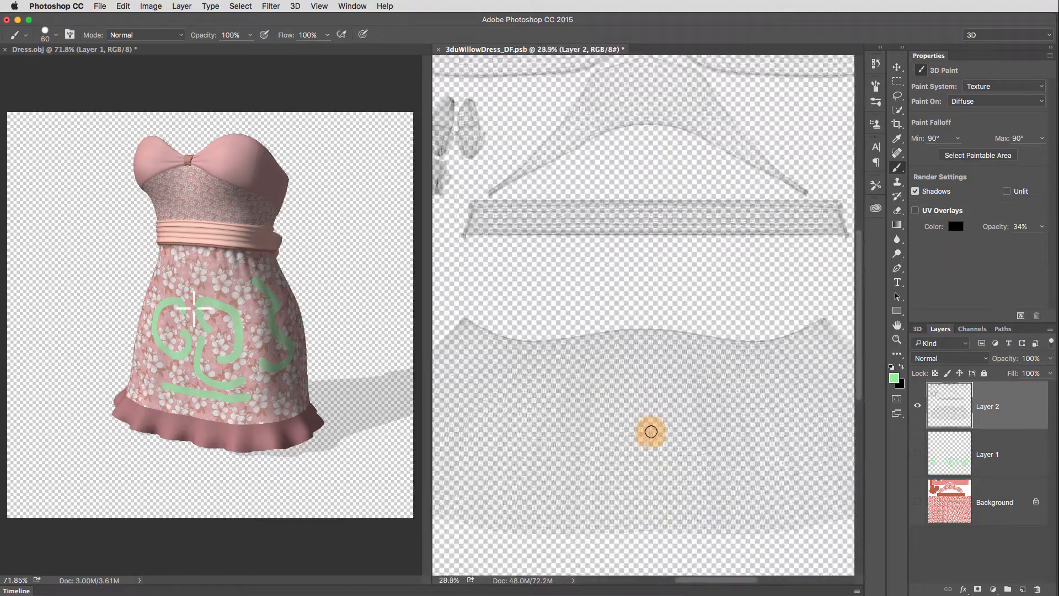
{"action": "scroll", "coordinate": [651, 432], "scroll_direction": "down", "scroll_amount": 4}
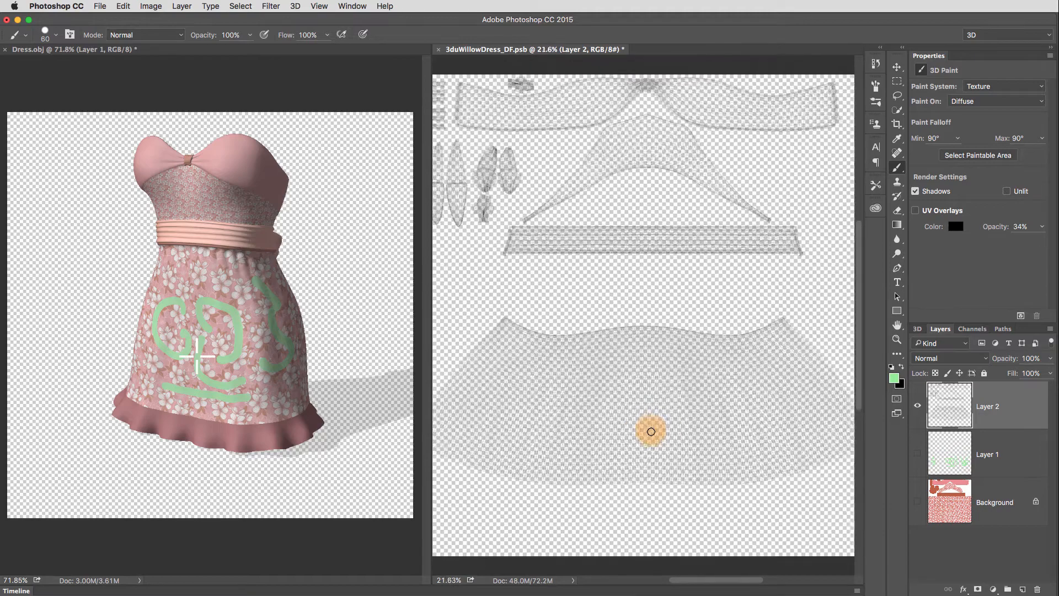
{"action": "scroll", "coordinate": [651, 432], "scroll_direction": "down", "scroll_amount": 3}
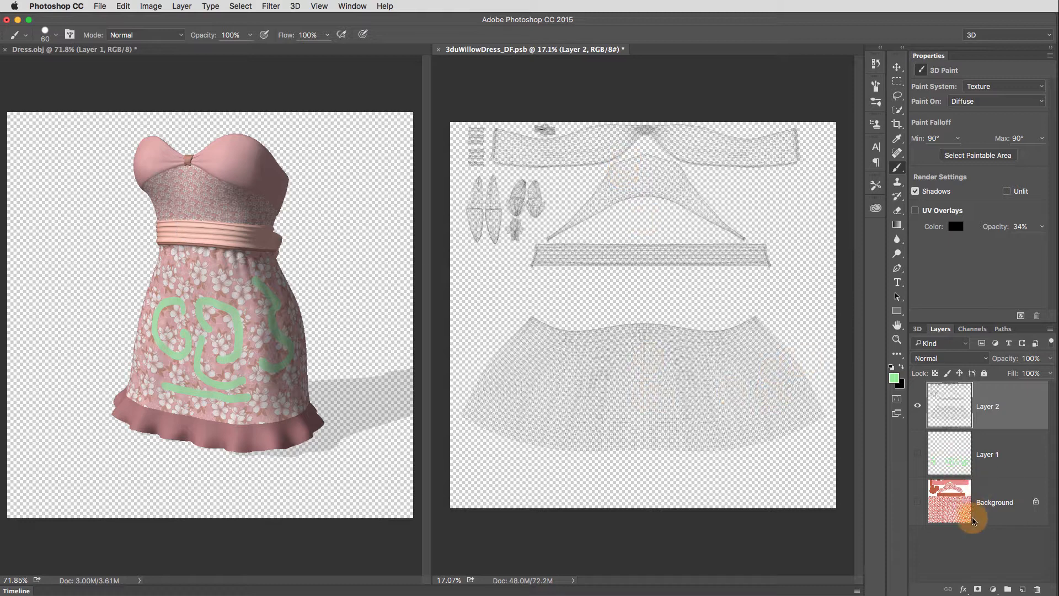
- Add a white (ffffff) Solid Color fill layer and move it directly above the Background, below Layer 1
{"action": "left_click", "coordinate": [1009, 595]}
{"action": "left_click_drag", "start_coordinate": [882, 360], "coordinate": [779, 310]}
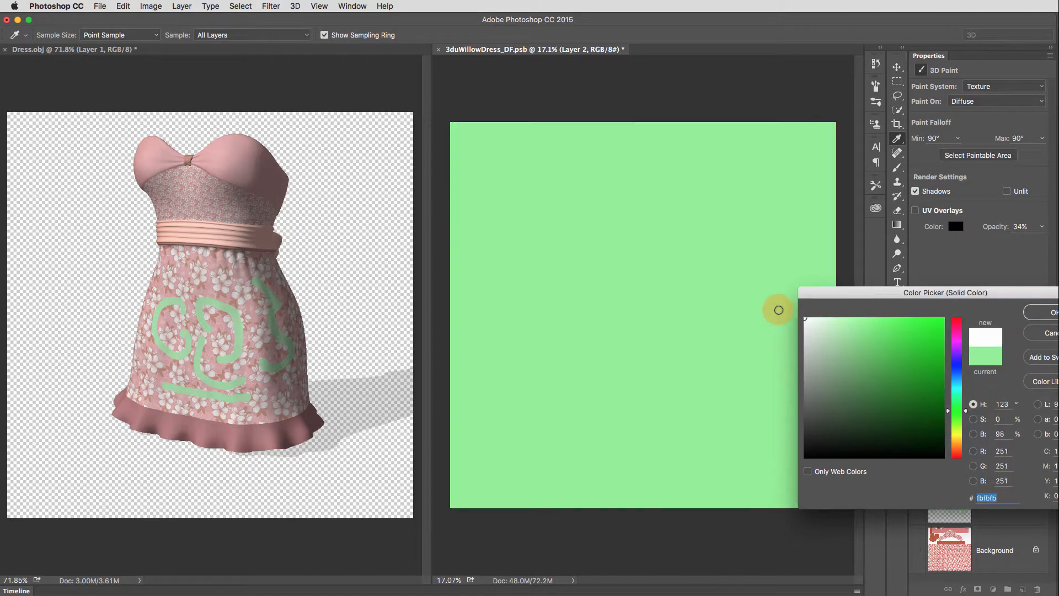
{"action": "left_click", "coordinate": [1053, 312]}
{"action": "left_click_drag", "start_coordinate": [950, 404], "coordinate": [952, 524]}
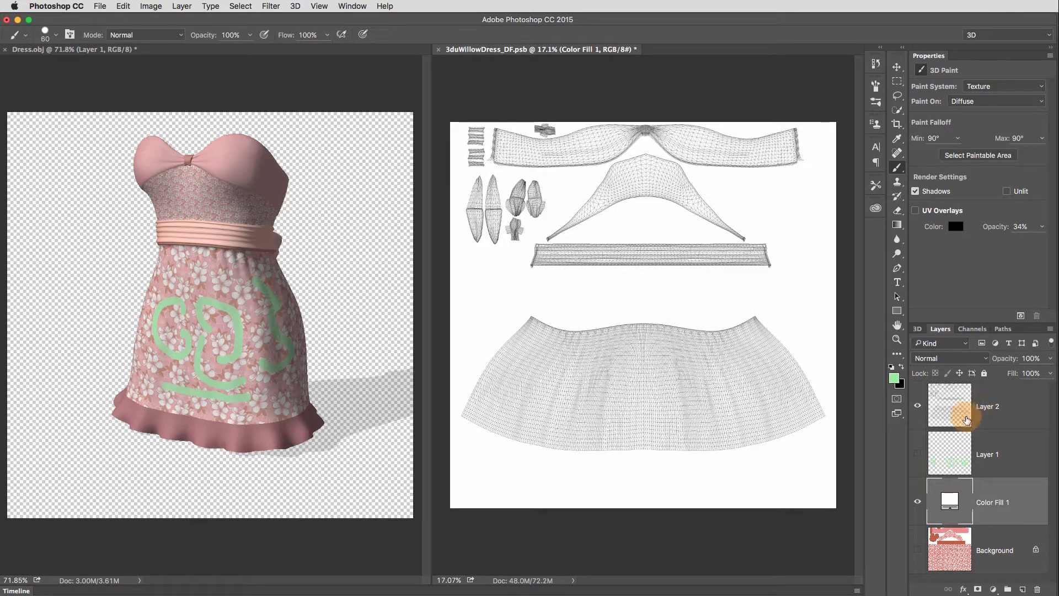
- Rename the wireframe overlay layer, Layer 2, to UVs
{"action": "left_click", "coordinate": [986, 422]}
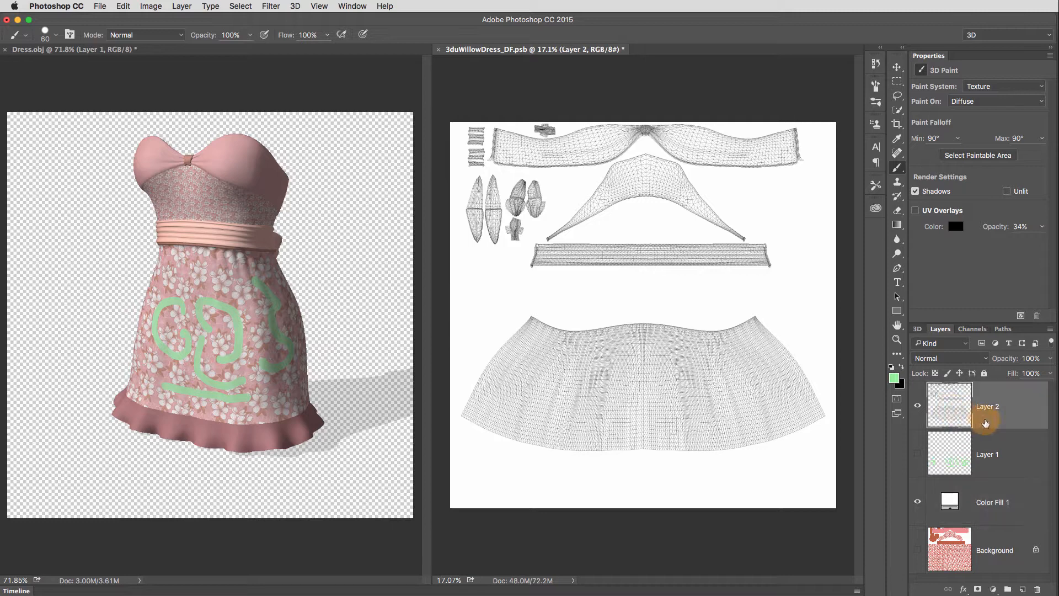
{"action": "left_click", "coordinate": [918, 406]}
{"action": "left_click", "coordinate": [918, 405]}
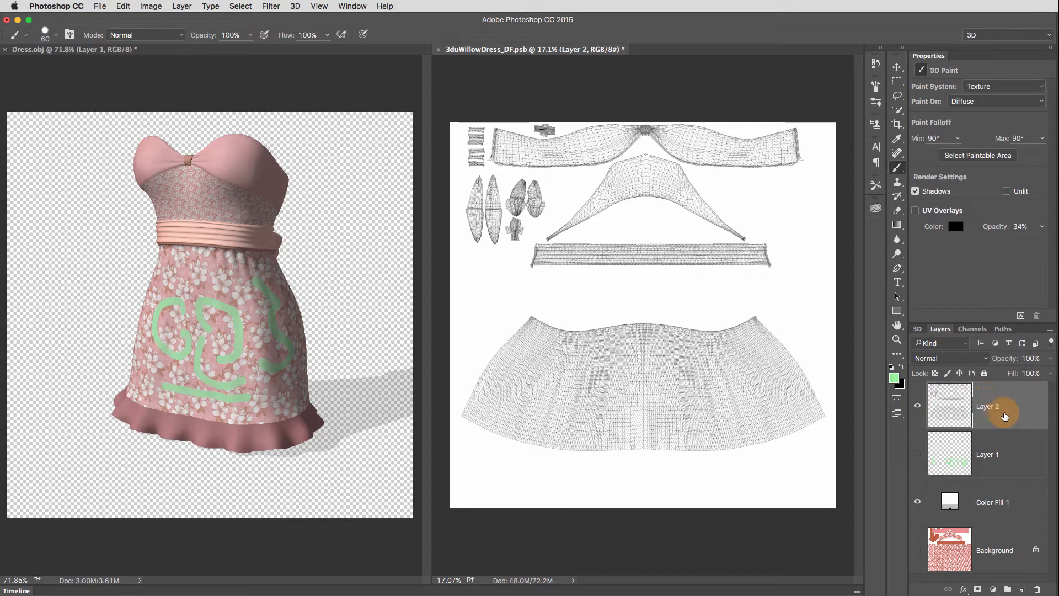
{"action": "double_click", "coordinate": [992, 407]}
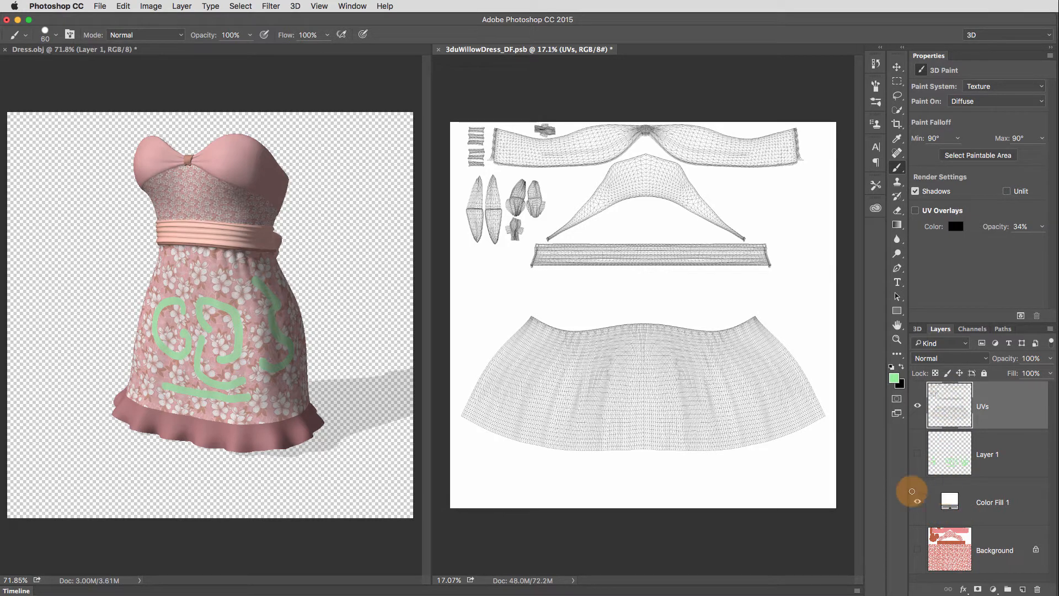
- Add an empty layer above UVs and select all UV pieces by inverting a Magic Wand selection of the white area around them
{"action": "left_click", "coordinate": [1023, 589]}
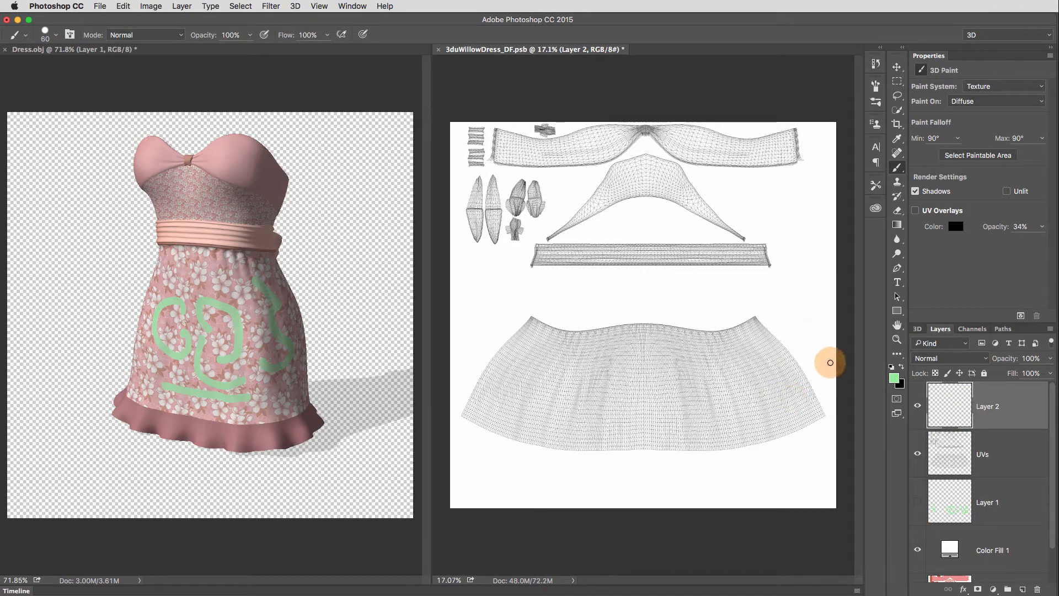
{"action": "left_click", "coordinate": [898, 110]}
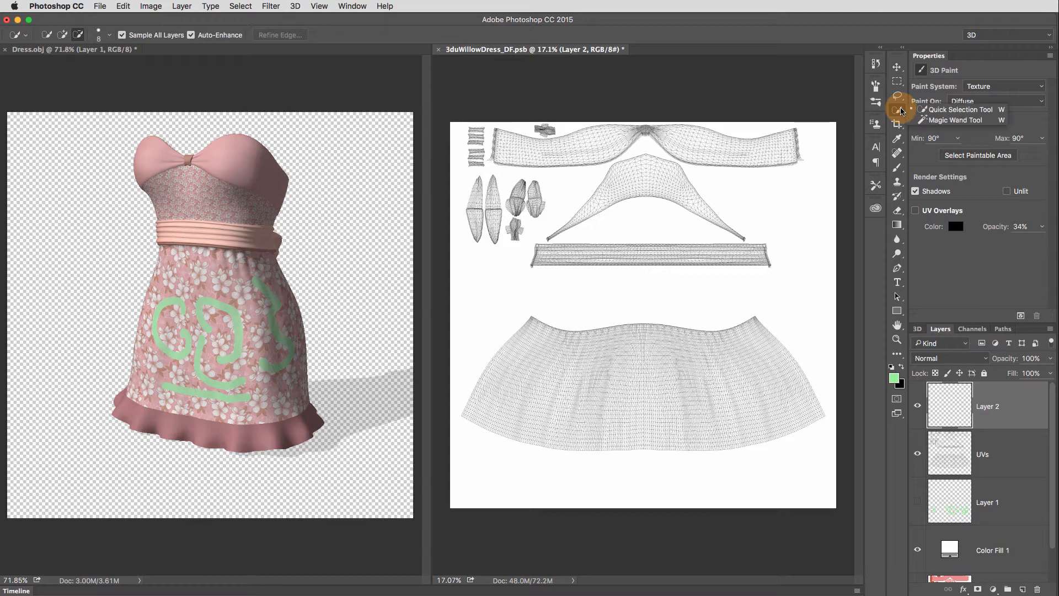
{"action": "left_click", "coordinate": [960, 121]}
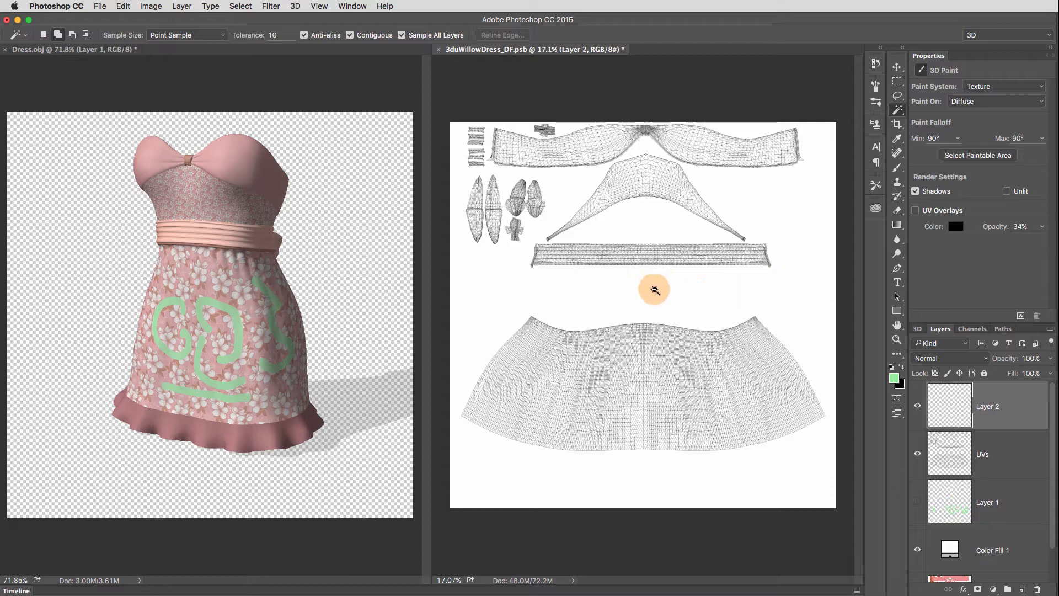
{"action": "left_click", "coordinate": [723, 301]}
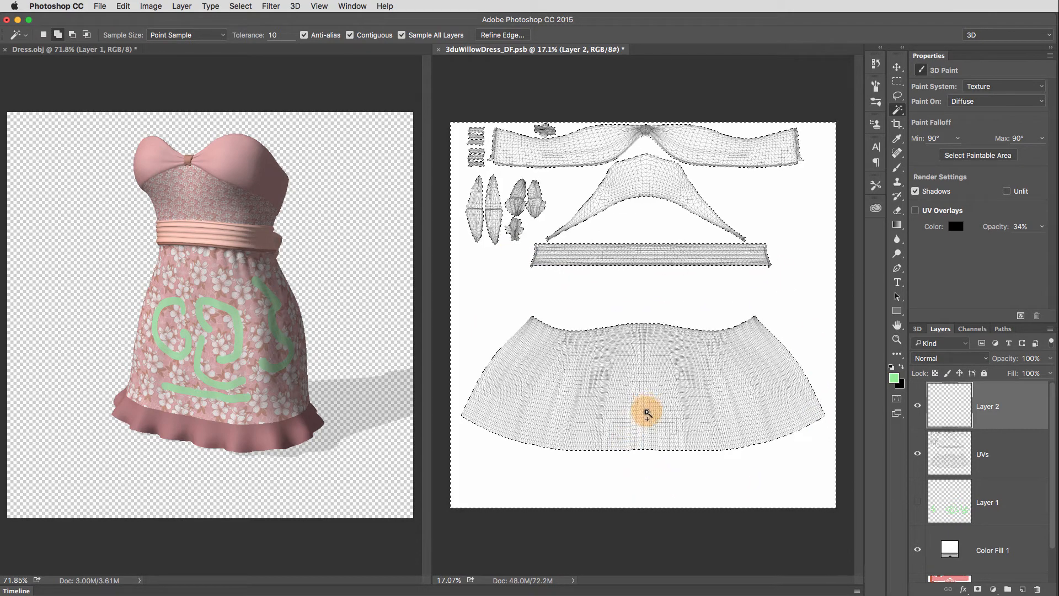
{"action": "left_click", "coordinate": [240, 6]}
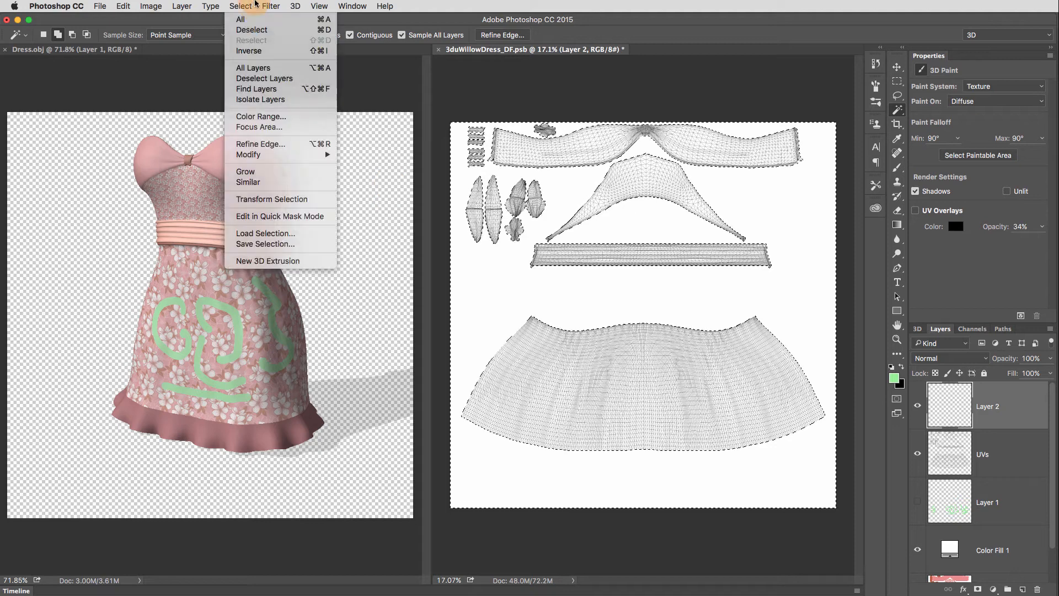
{"action": "left_click", "coordinate": [273, 49]}
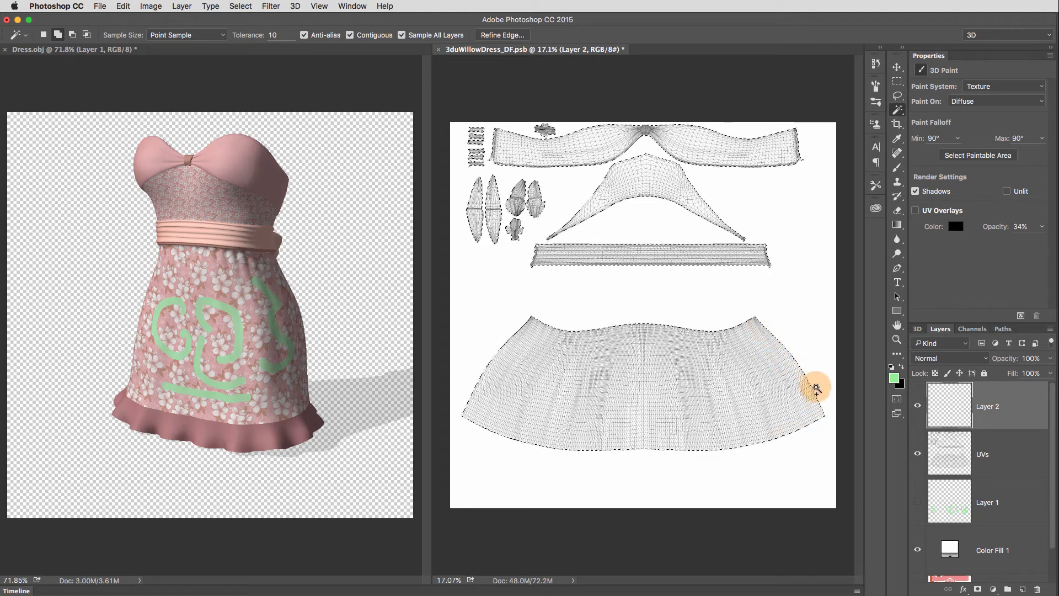
- Expand the selection of the UV pieces by 5 pixels
{"action": "left_click", "coordinate": [248, 6]}
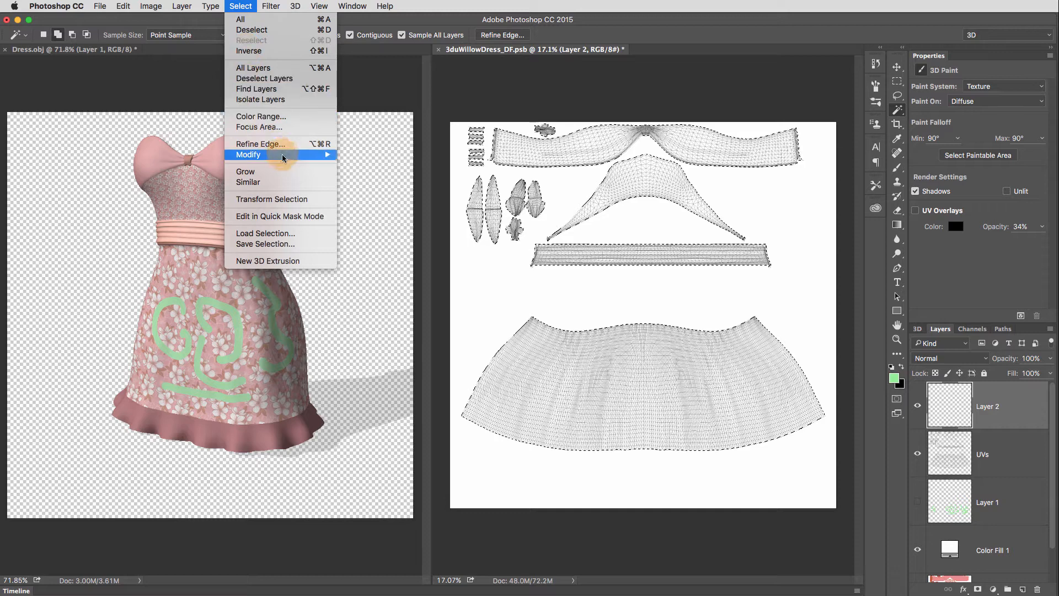
{"action": "mouse_move", "coordinate": [282, 154]}
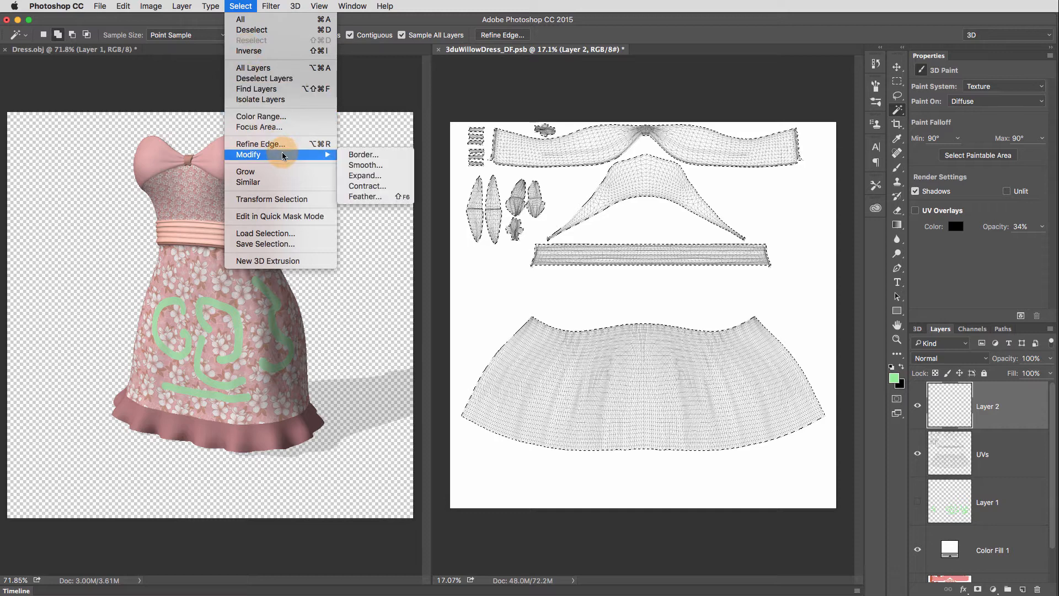
{"action": "left_click", "coordinate": [400, 177]}
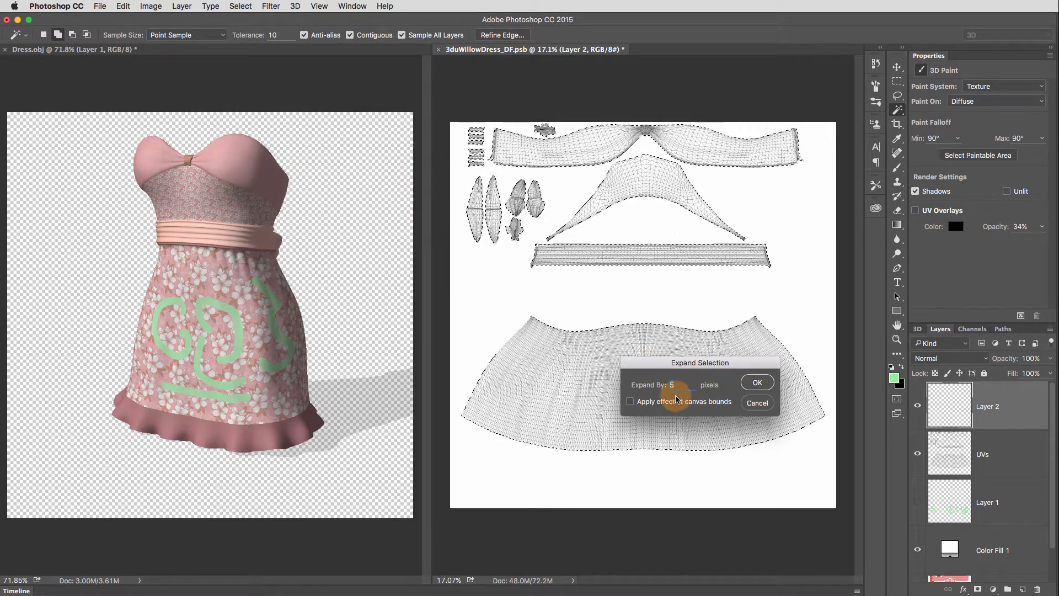
{"action": "left_click", "coordinate": [757, 382]}
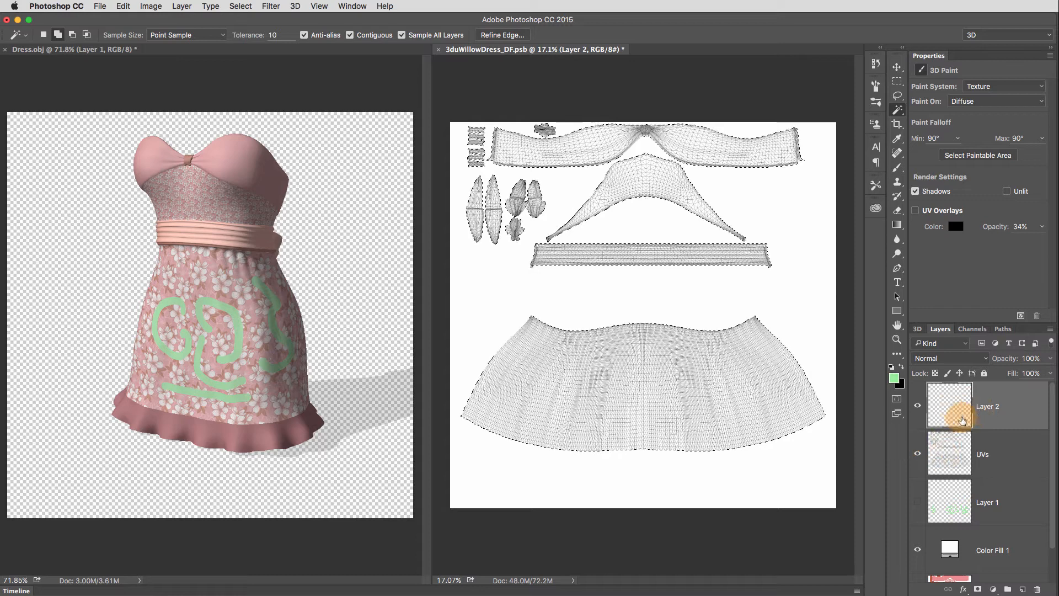
- Fill the selected UV pieces on Layer 2 with the light green foreground colour using the Paint Bucket, and update the Dress.obj model
{"action": "left_click", "coordinate": [897, 224]}
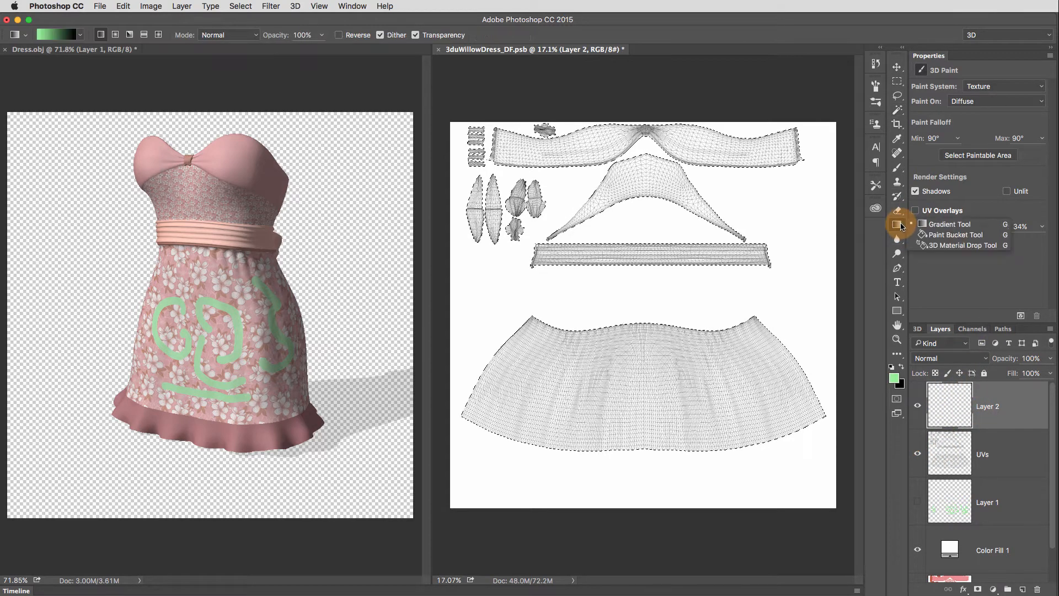
{"action": "left_click", "coordinate": [956, 237]}
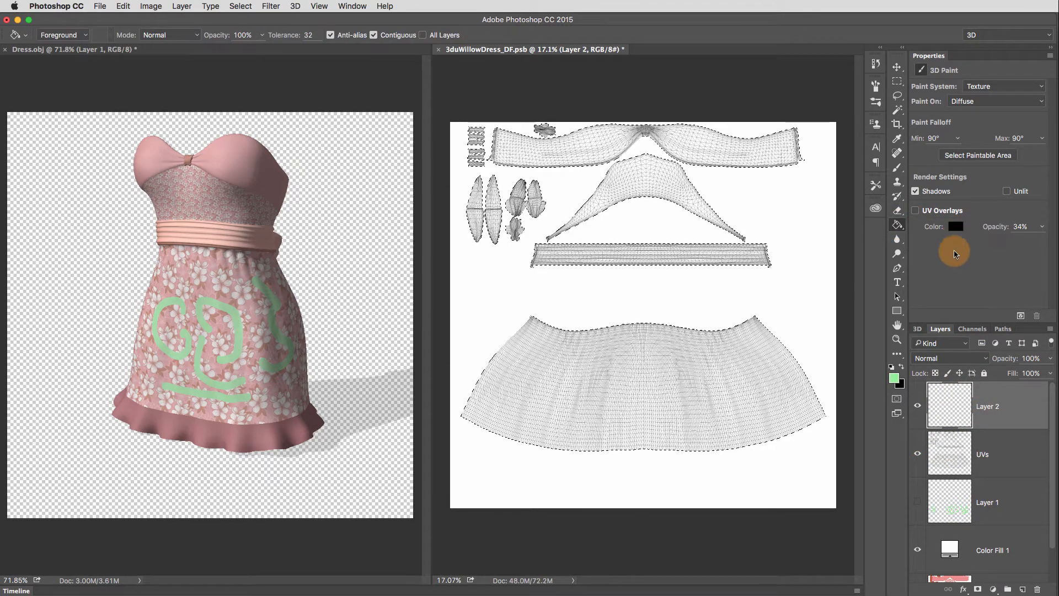
{"action": "left_click", "coordinate": [752, 393]}
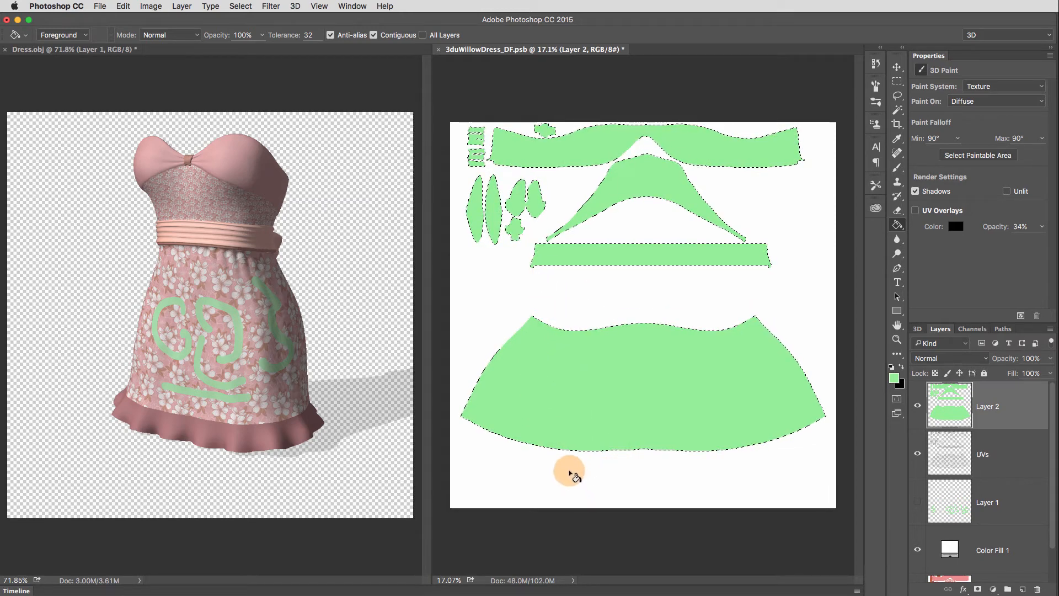
{"action": "left_click", "coordinate": [389, 552]}
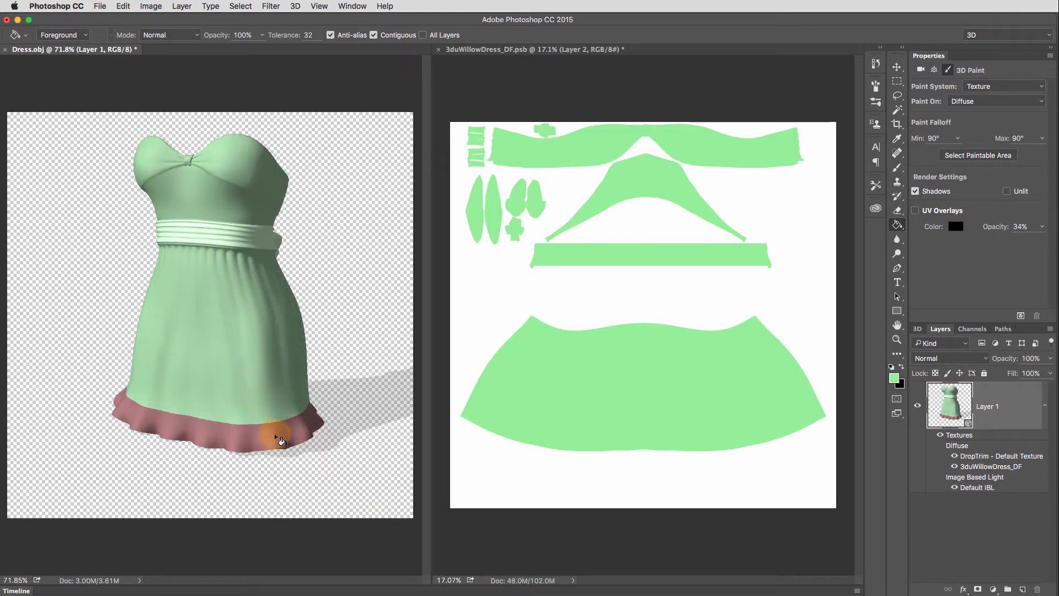
- Save the selection of all UV pieces in 3duWillowDress_DF.psb as a new channel named Everything, and show the channels
{"action": "left_click", "coordinate": [524, 532]}
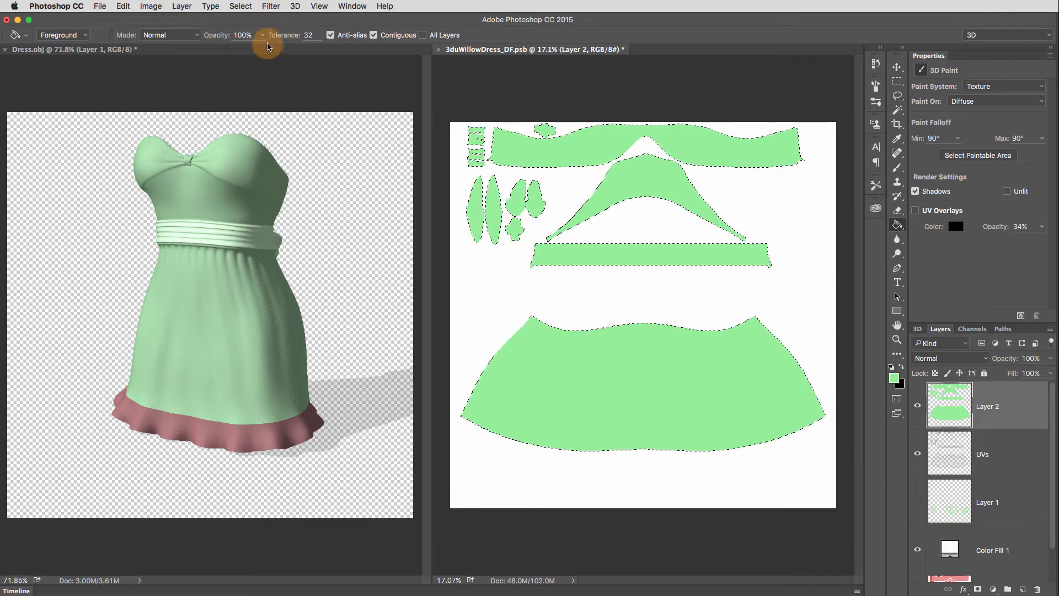
{"action": "left_click", "coordinate": [240, 6]}
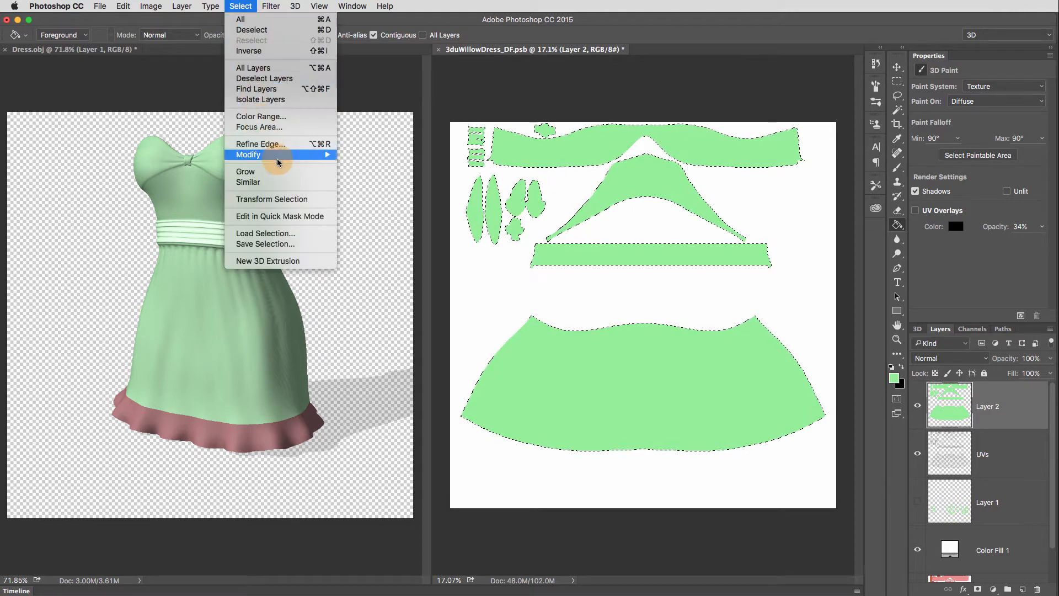
{"action": "left_click", "coordinate": [312, 245]}
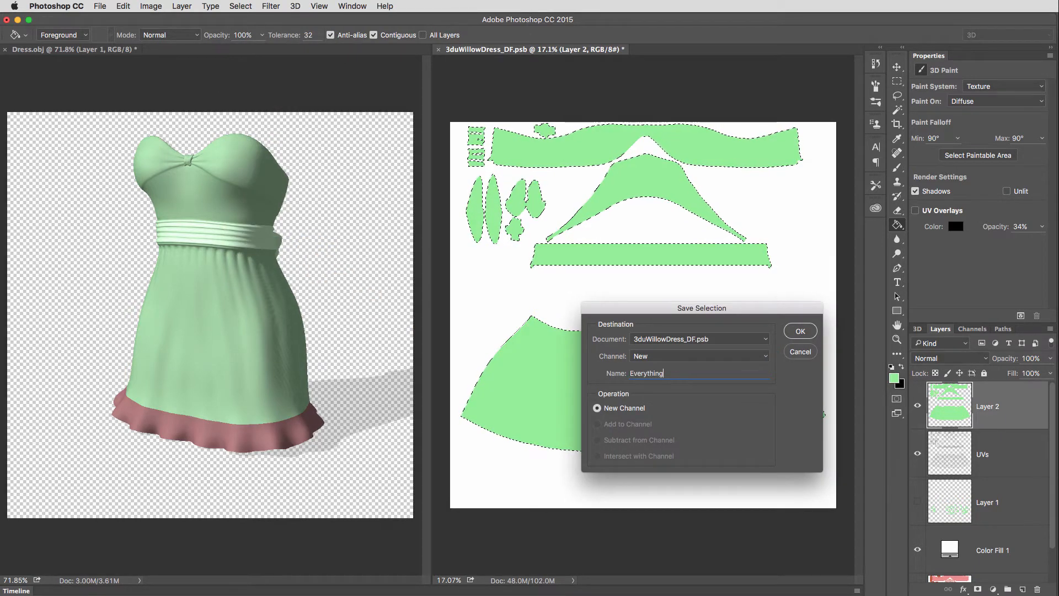
{"action": "type", "text": "Everything"}
{"action": "key", "text": "Return"}
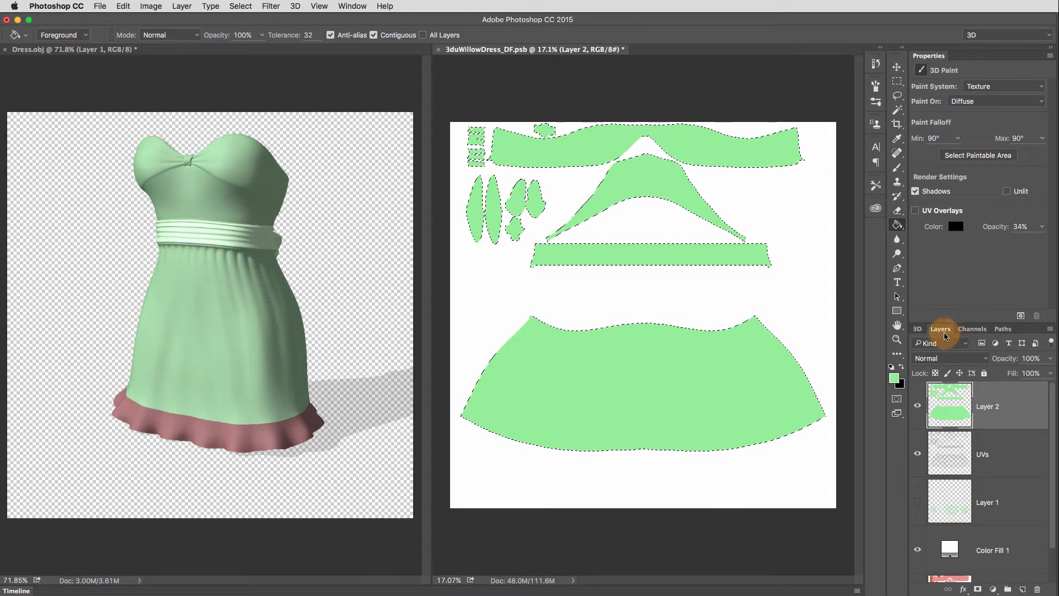
{"action": "left_click", "coordinate": [978, 331]}
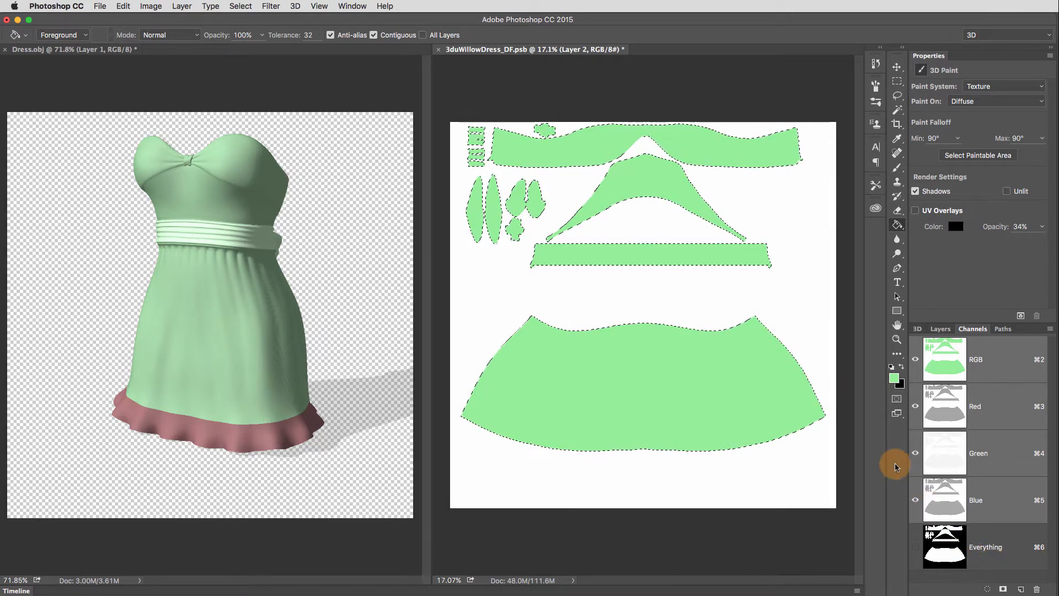
- Deselect the UV pieces and reload their selection from the Everything channel
{"action": "left_click", "coordinate": [238, 7]}
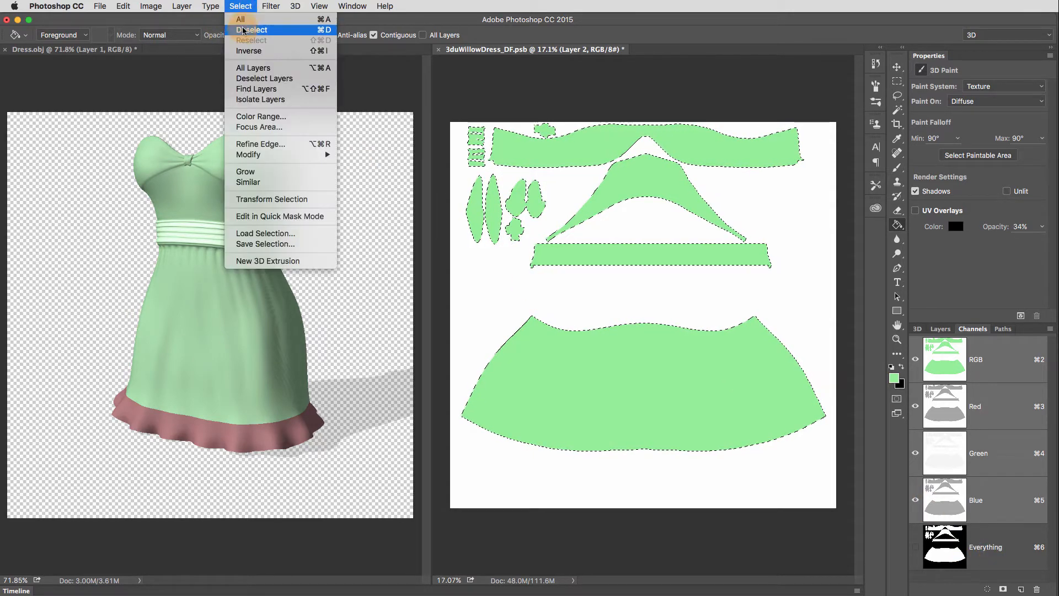
{"action": "left_click", "coordinate": [246, 29]}
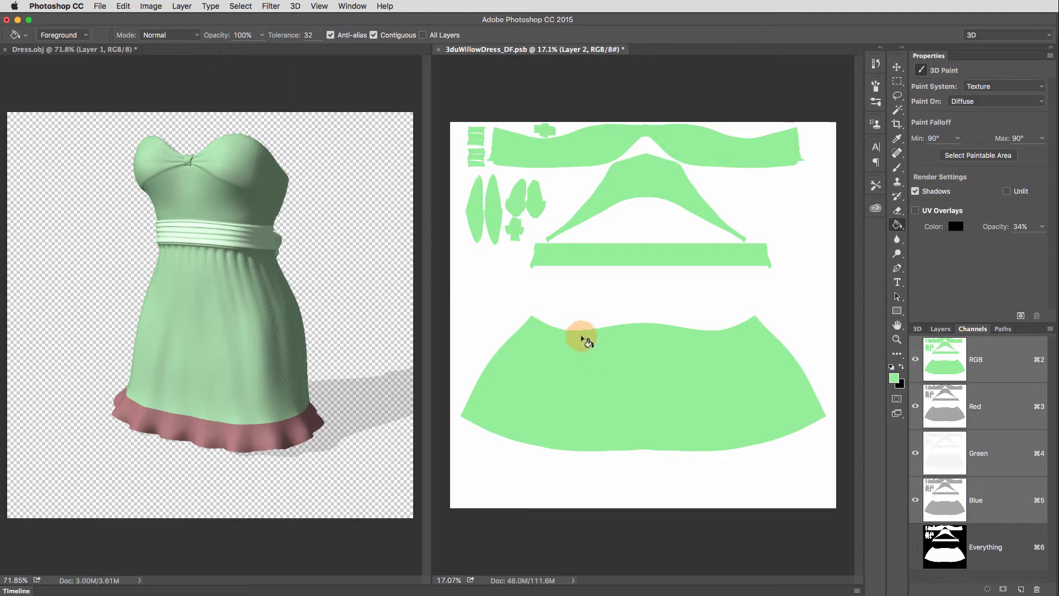
{"action": "left_click", "coordinate": [246, 8]}
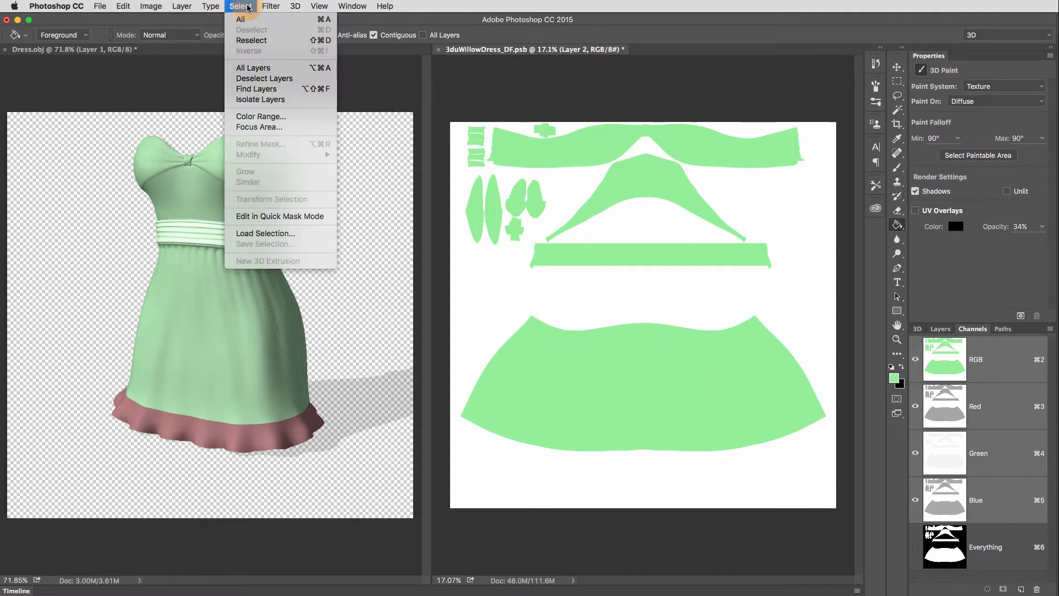
{"action": "left_click", "coordinate": [303, 231]}
{"action": "left_click", "coordinate": [767, 358]}
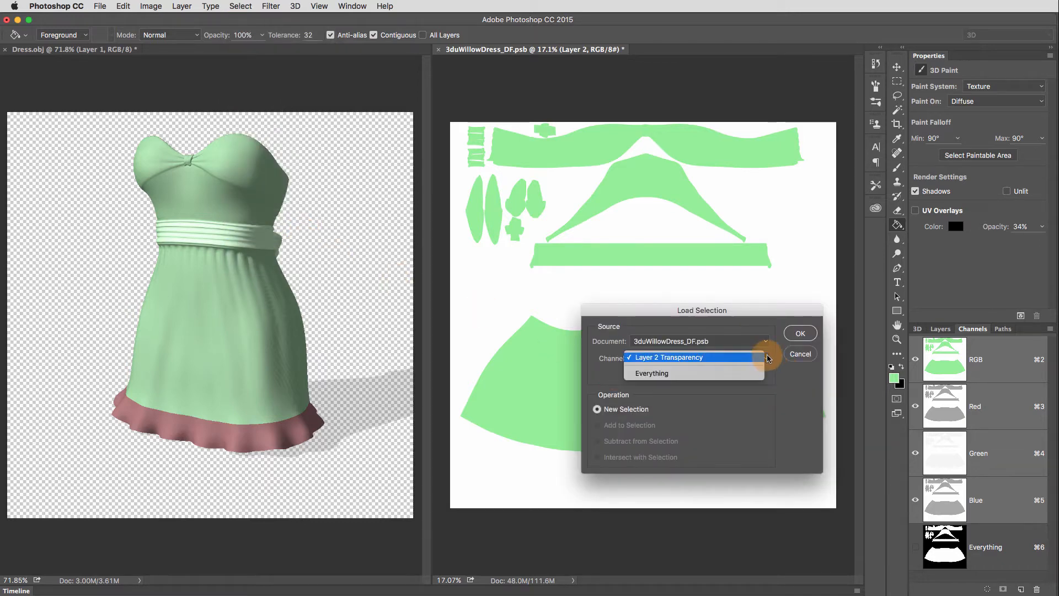
{"action": "left_click", "coordinate": [738, 375]}
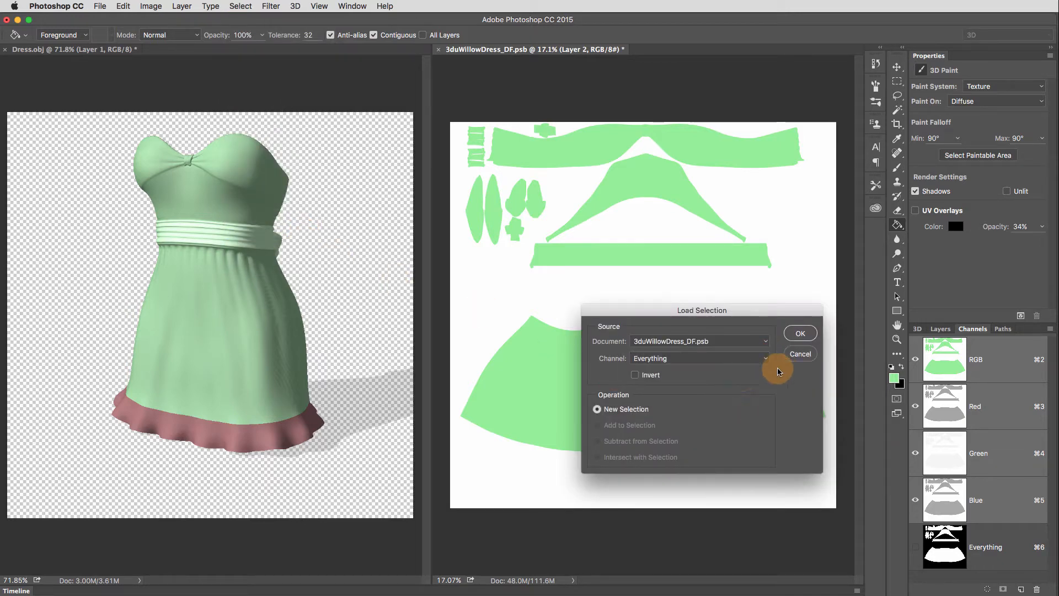
{"action": "left_click", "coordinate": [802, 334]}
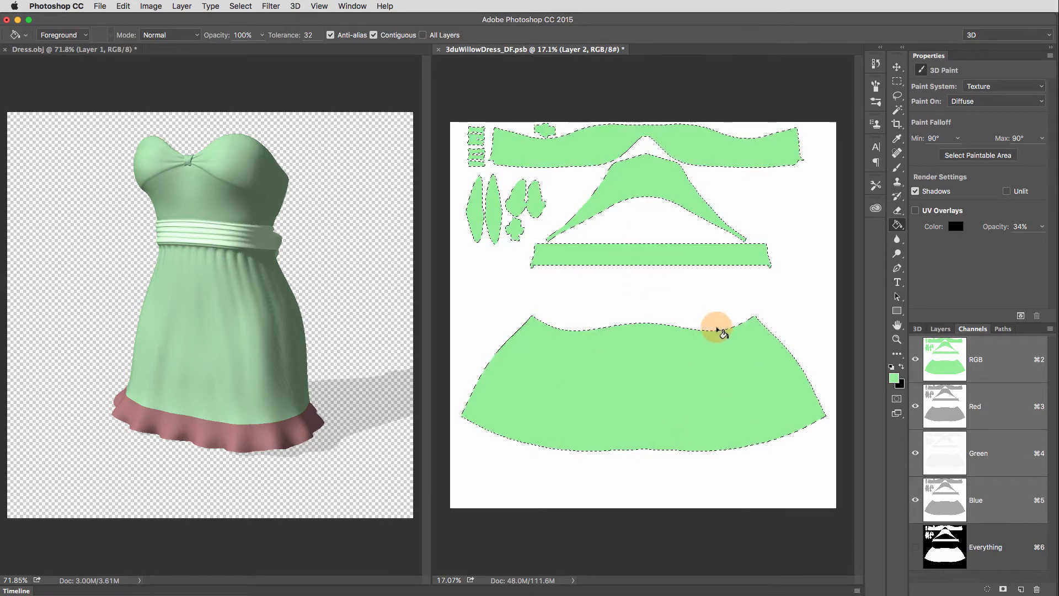
- Subtract all UV pieces above the skirt from the selection with the Rectangular Marquee, keeping only the skirt selected
{"action": "left_click", "coordinate": [904, 113]}
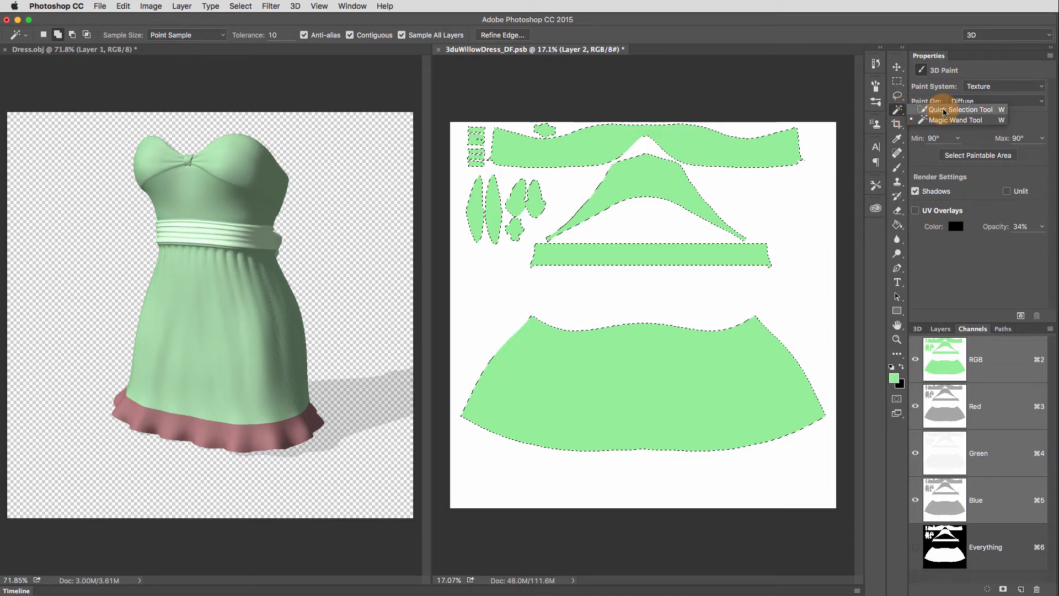
{"action": "left_click", "coordinate": [940, 110]}
{"action": "left_click", "coordinate": [898, 81]}
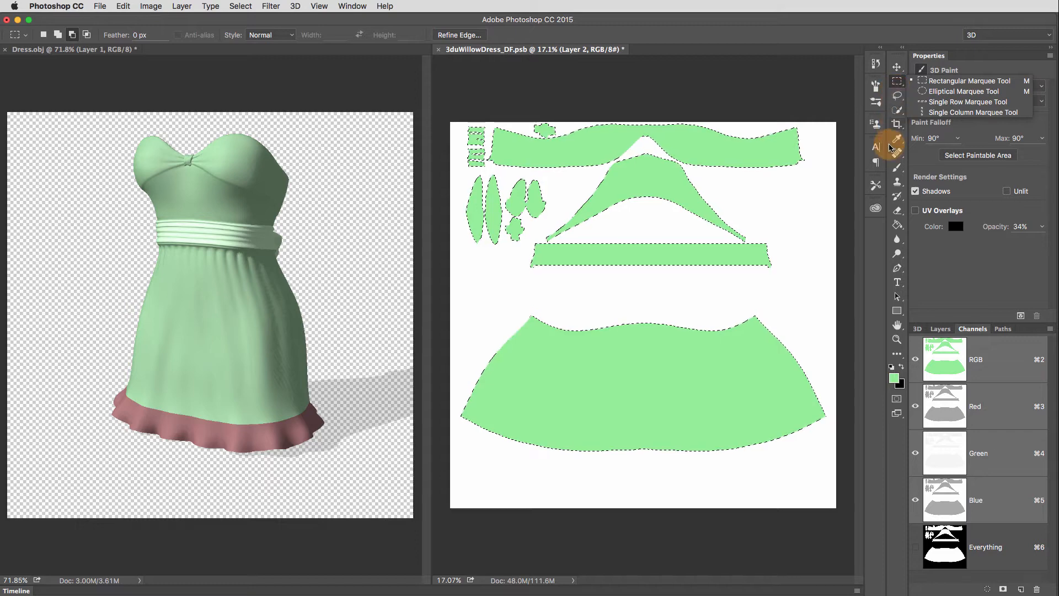
{"action": "left_click", "coordinate": [947, 83]}
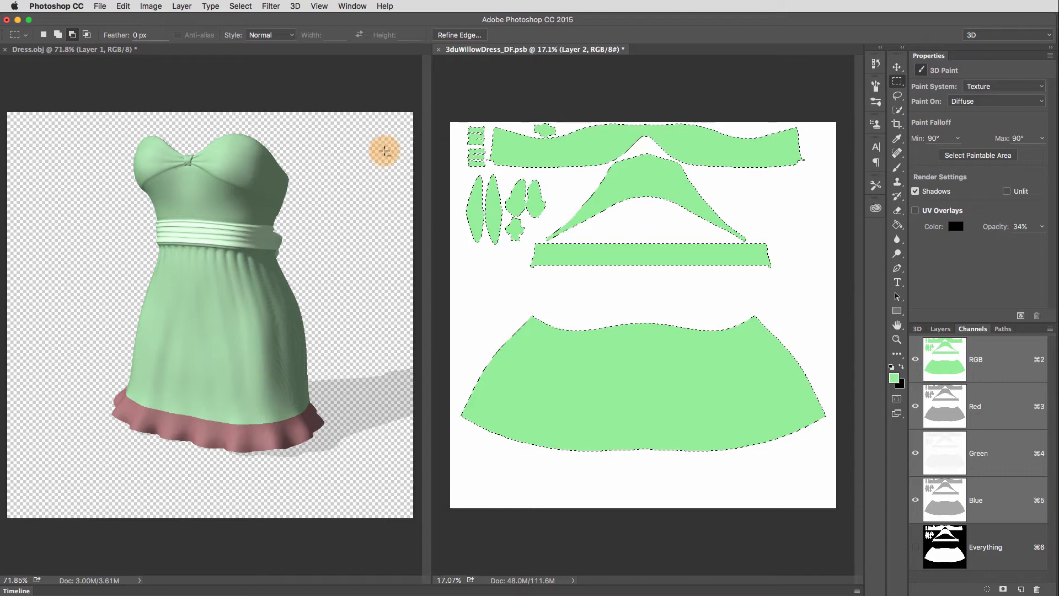
{"action": "left_click_drag", "start_coordinate": [458, 122], "coordinate": [849, 292]}
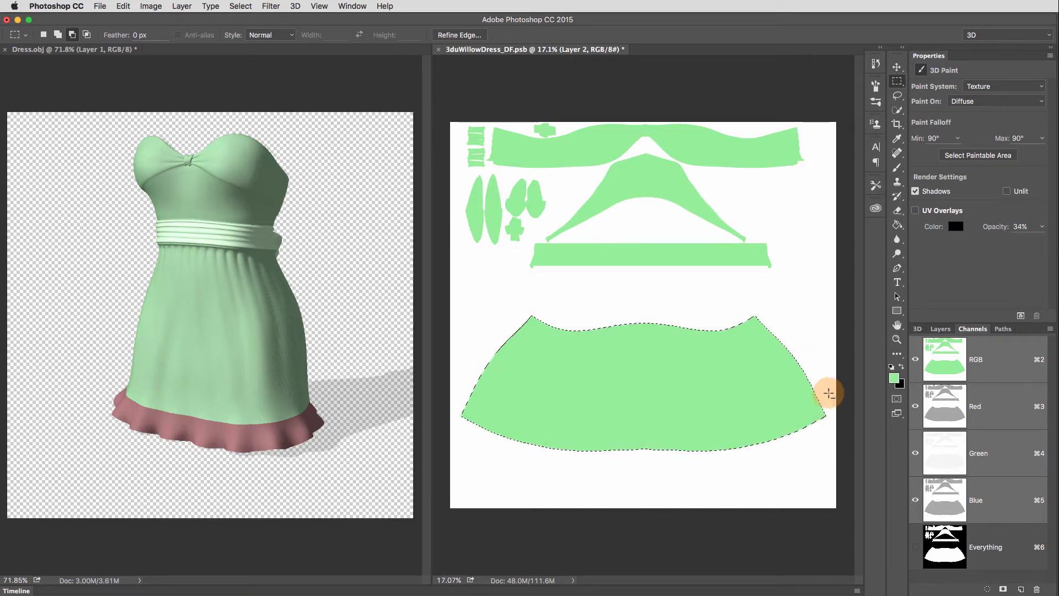
- Save the skirt selection as a new channel named Skirt
{"action": "left_click", "coordinate": [240, 6]}
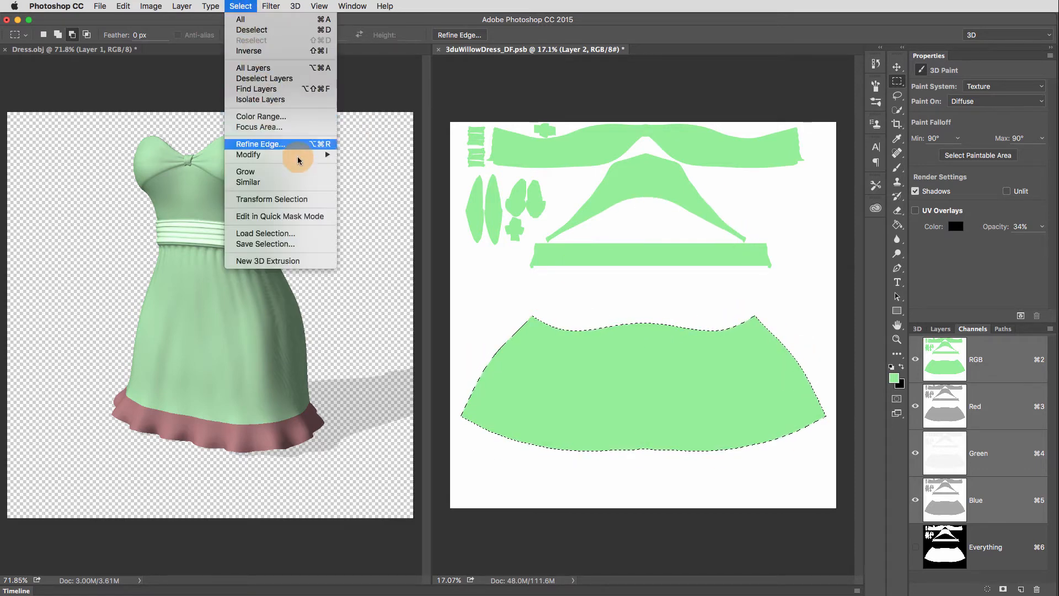
{"action": "left_click", "coordinate": [287, 246]}
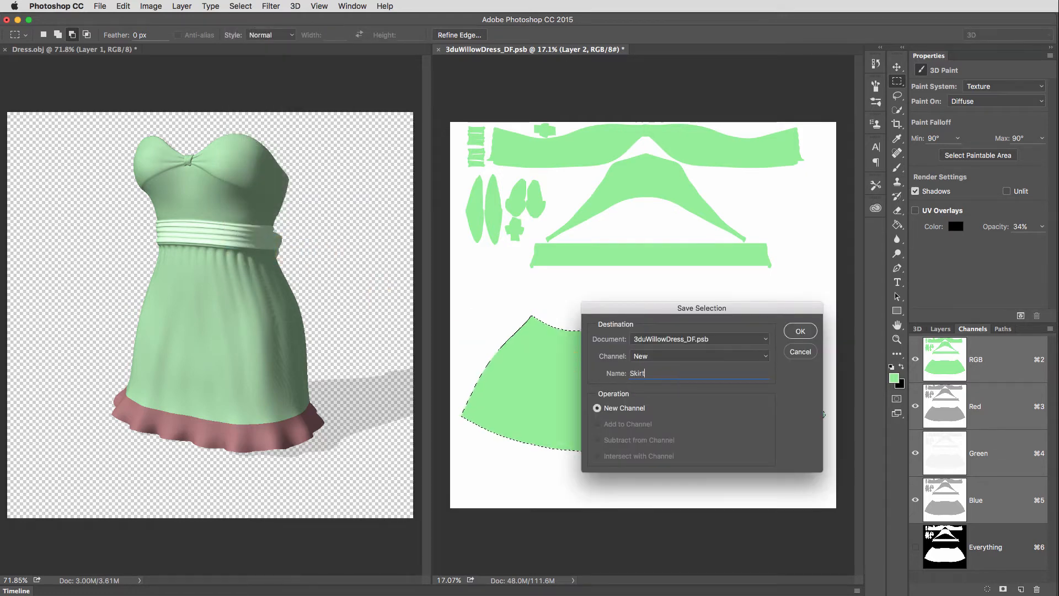
{"action": "key", "text": "Return"}
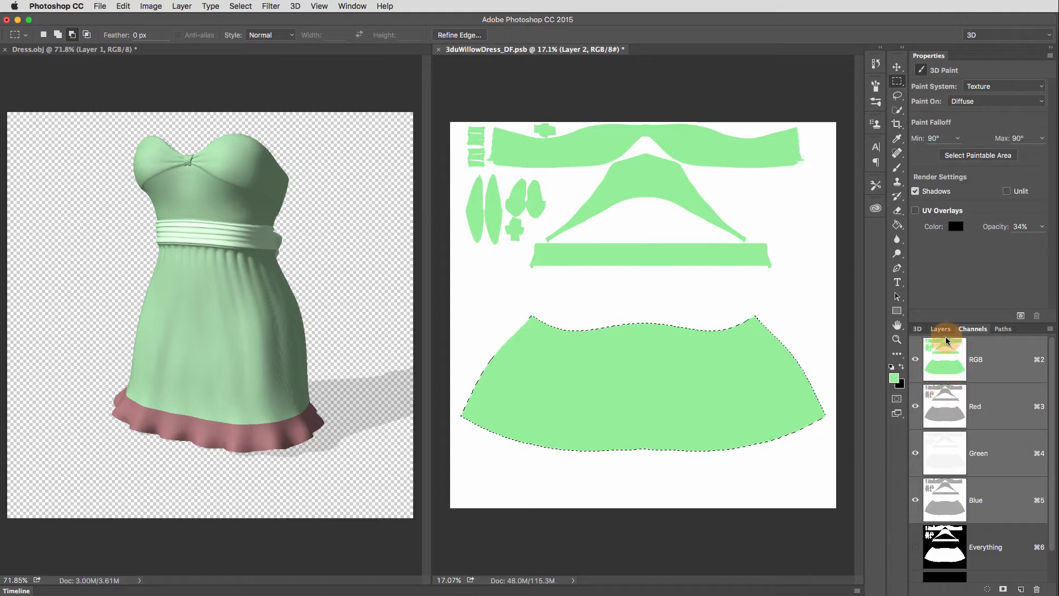
{"action": "scroll", "coordinate": [1052, 514], "scroll_direction": "down", "scroll_amount": 1}
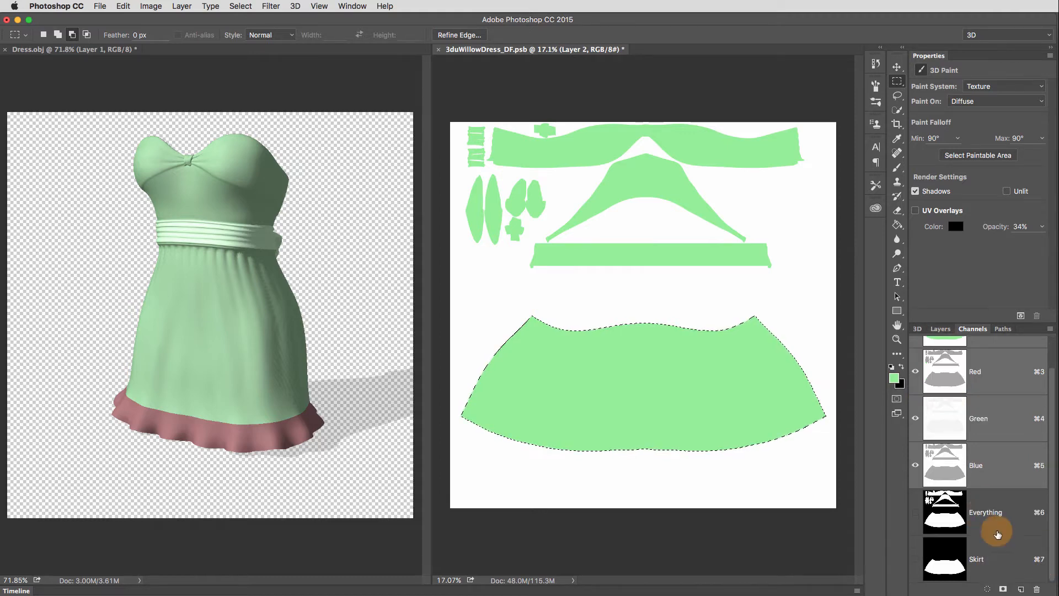
- Fill the skirt selection with purple (c592f1) on a new layer above Layer 2, and update the Dress.obj model
{"action": "left_click", "coordinate": [950, 334]}
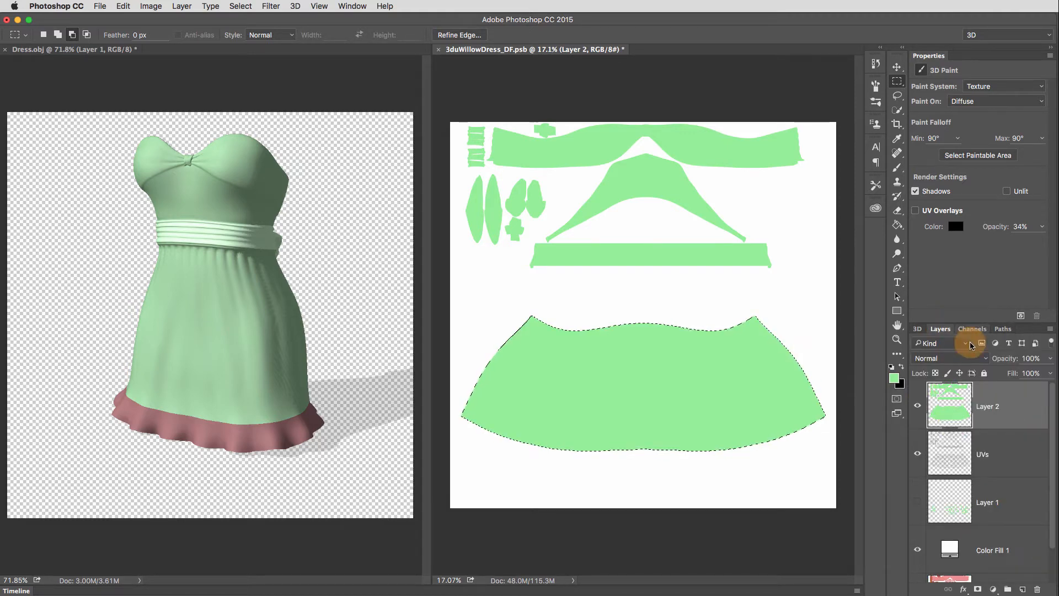
{"action": "left_click", "coordinate": [1022, 589]}
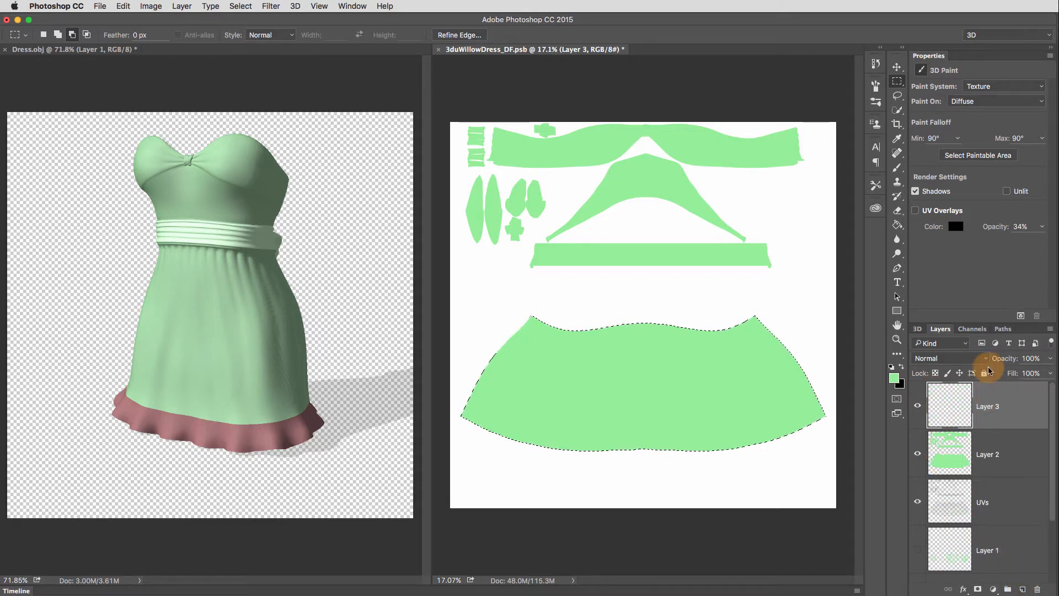
{"action": "left_click", "coordinate": [894, 380]}
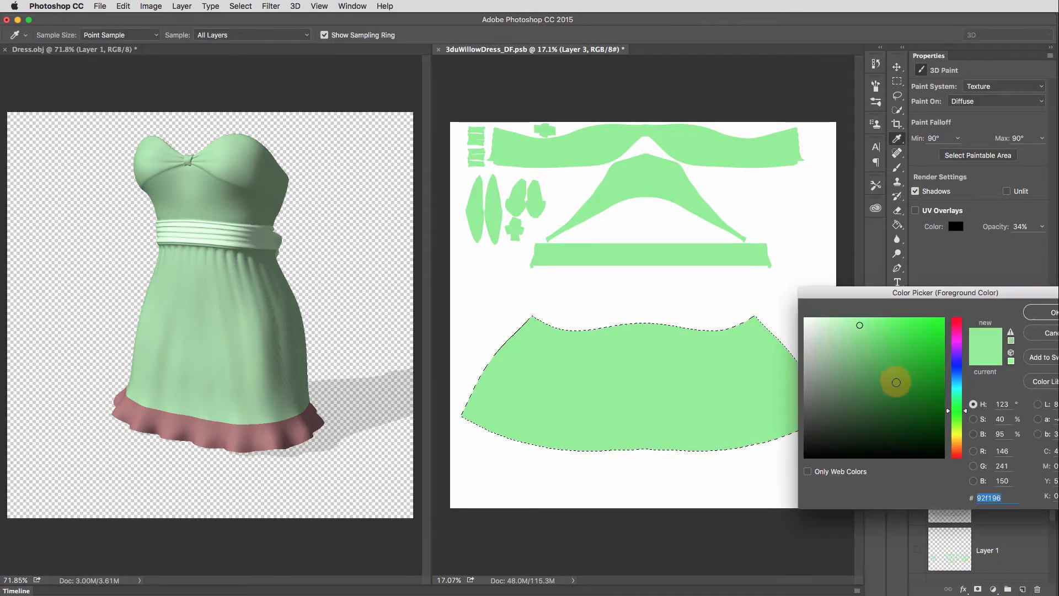
{"action": "left_click_drag", "start_coordinate": [963, 366], "coordinate": [957, 358]}
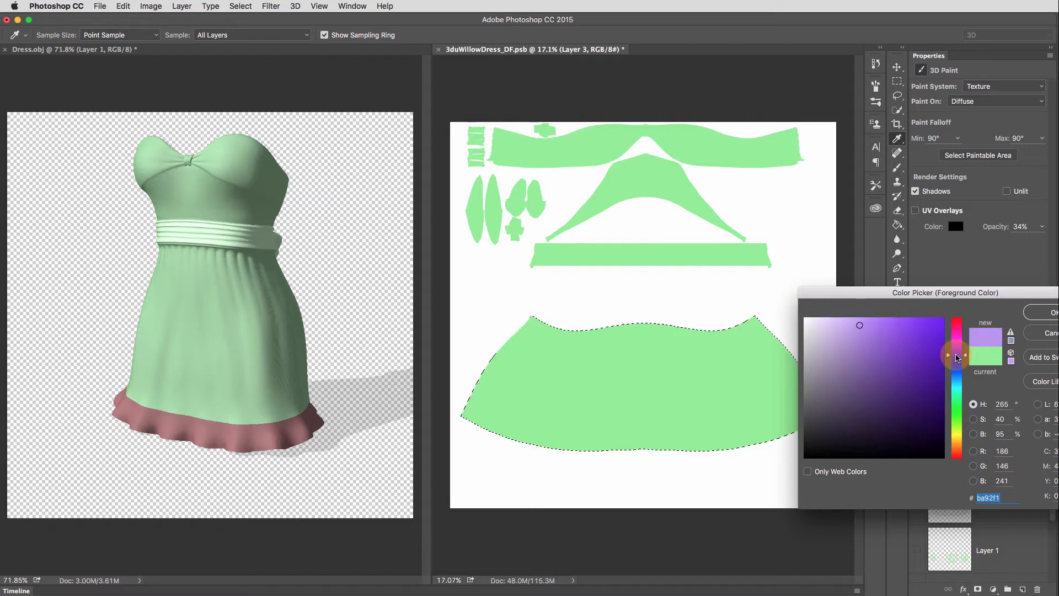
{"action": "left_click", "coordinate": [1040, 312]}
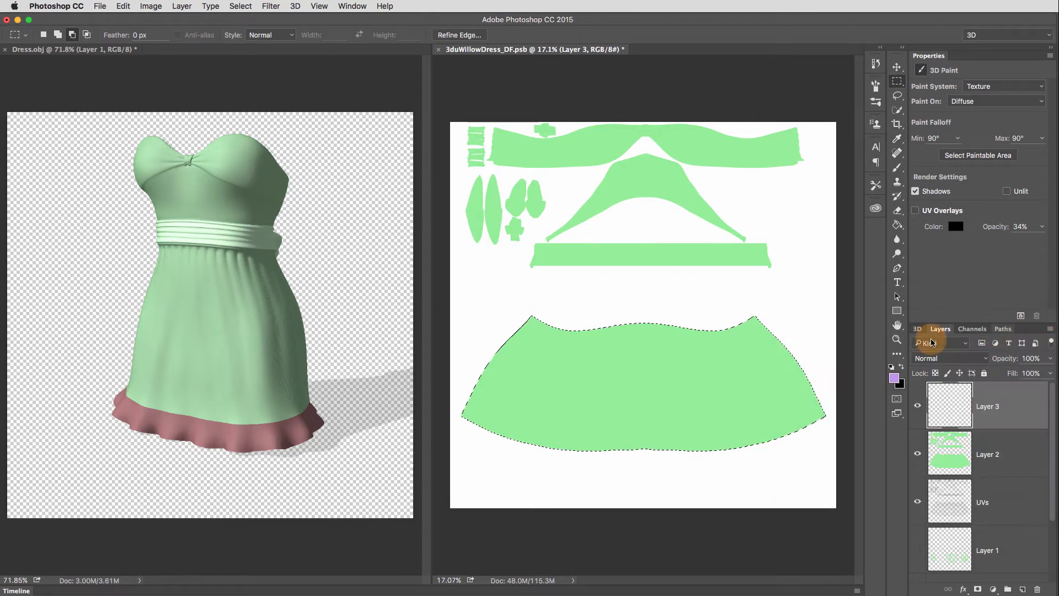
{"action": "left_click", "coordinate": [897, 224]}
{"action": "left_click", "coordinate": [767, 364]}
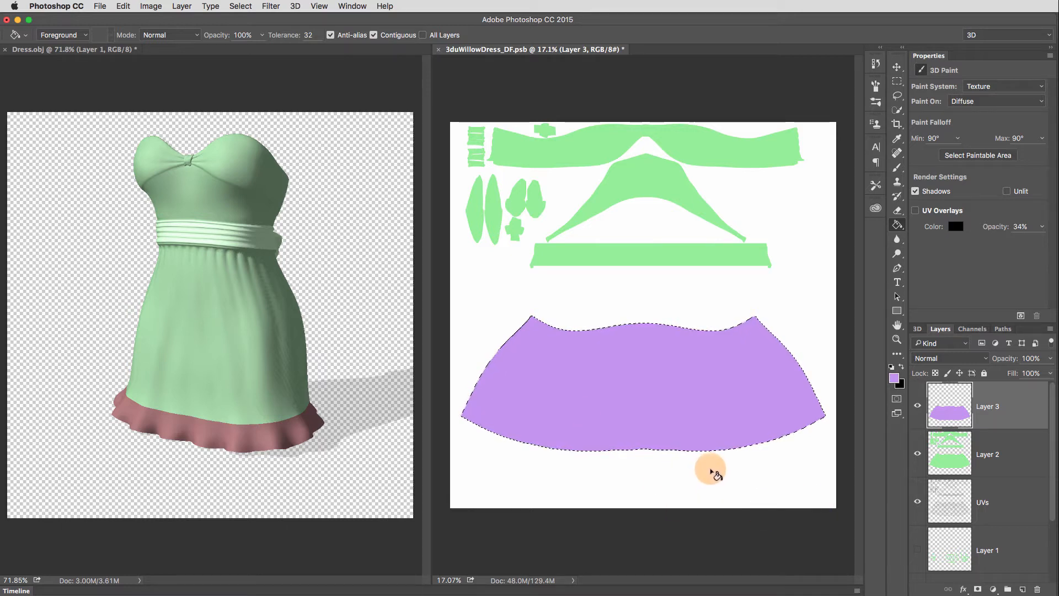
{"action": "left_click", "coordinate": [388, 550]}
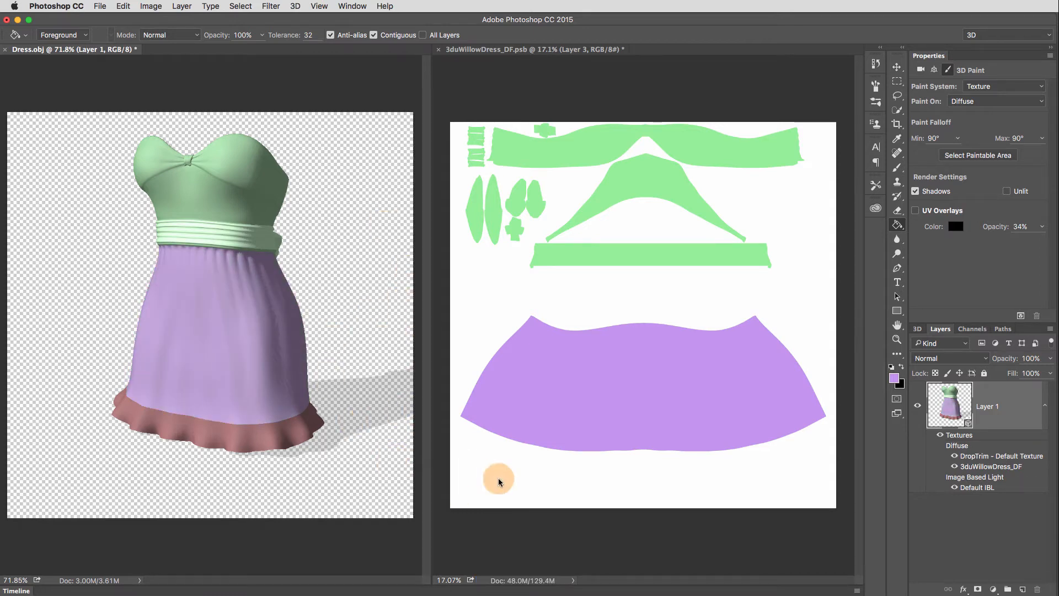
- Add a Pattern Overlay effect to Layer 3, the skirt fill, in the 3duWillowDress_DF.psb texture document
{"action": "left_click", "coordinate": [539, 539]}
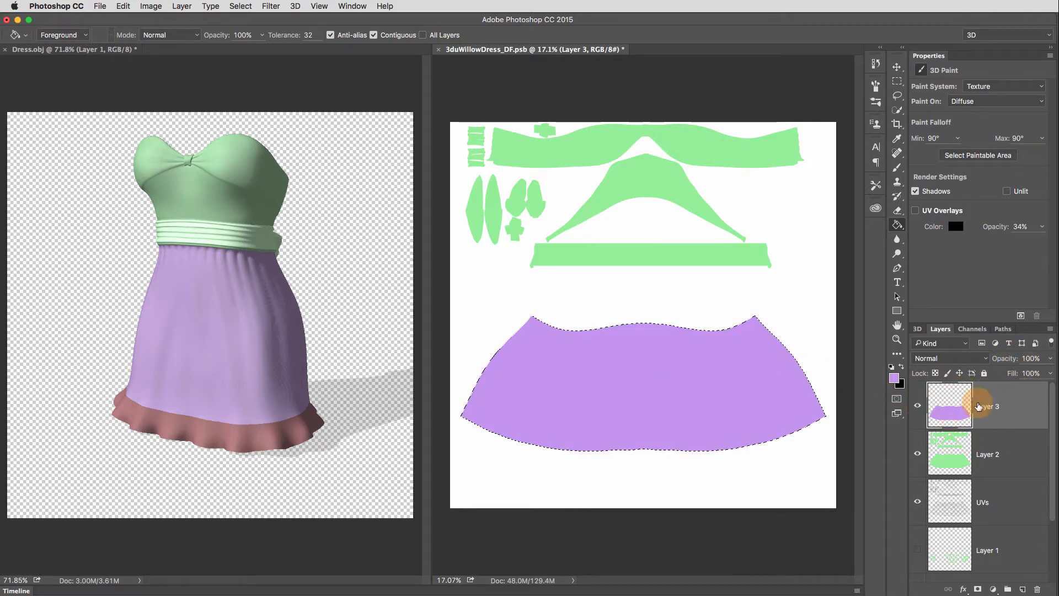
{"action": "right_click", "coordinate": [1000, 405]}
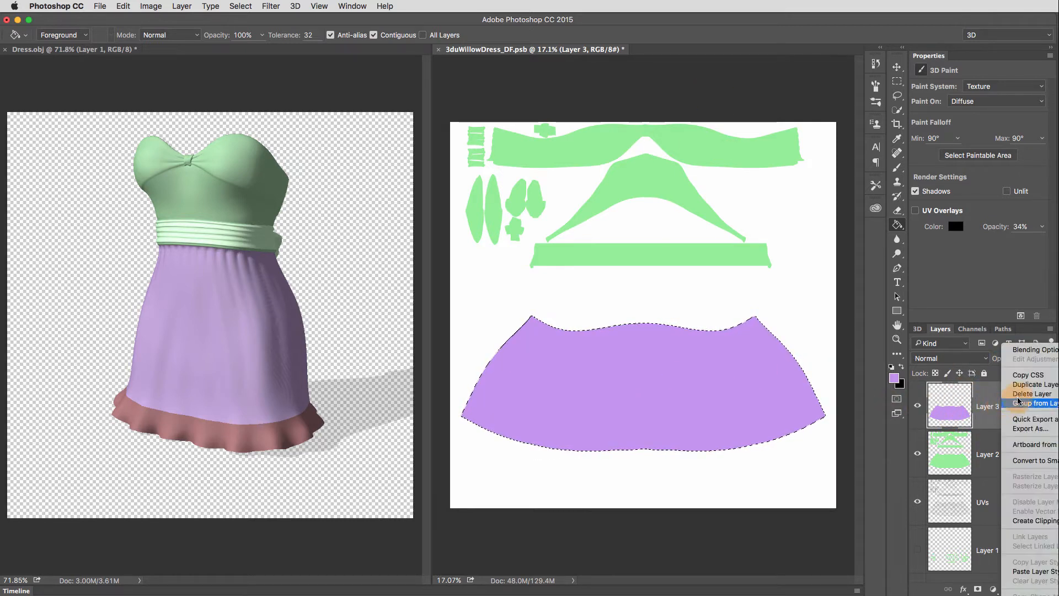
{"action": "left_click", "coordinate": [1041, 350]}
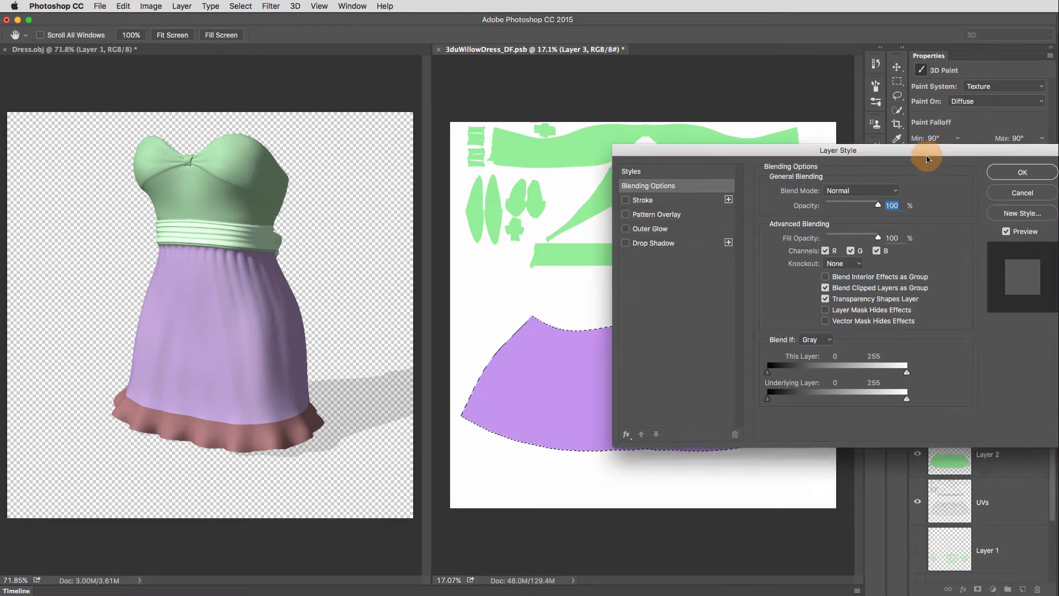
{"action": "left_click_drag", "start_coordinate": [927, 159], "coordinate": [876, 181]}
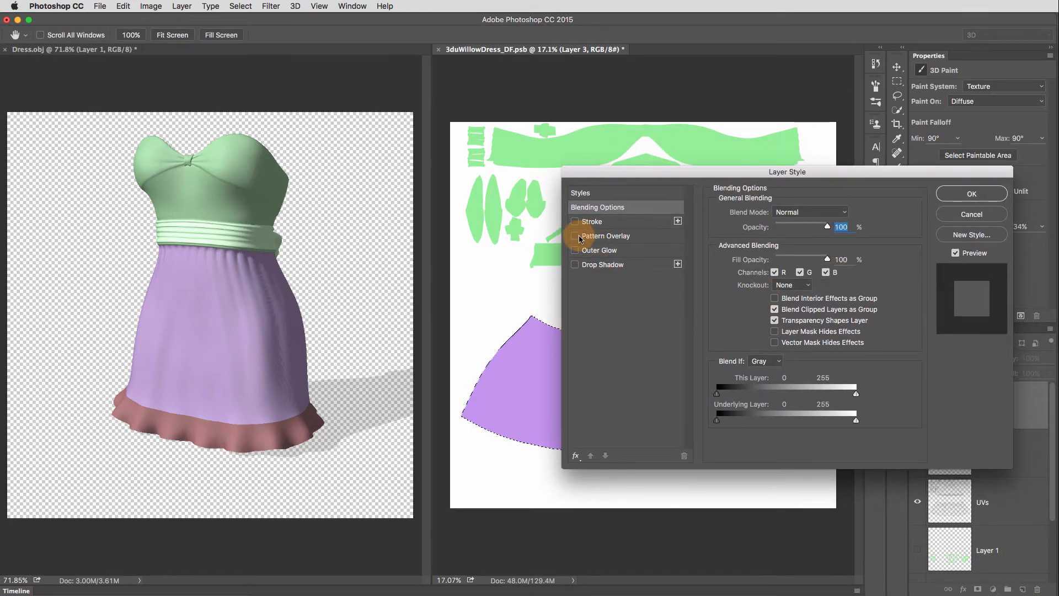
{"action": "left_click_drag", "start_coordinate": [736, 171], "coordinate": [186, 111]}
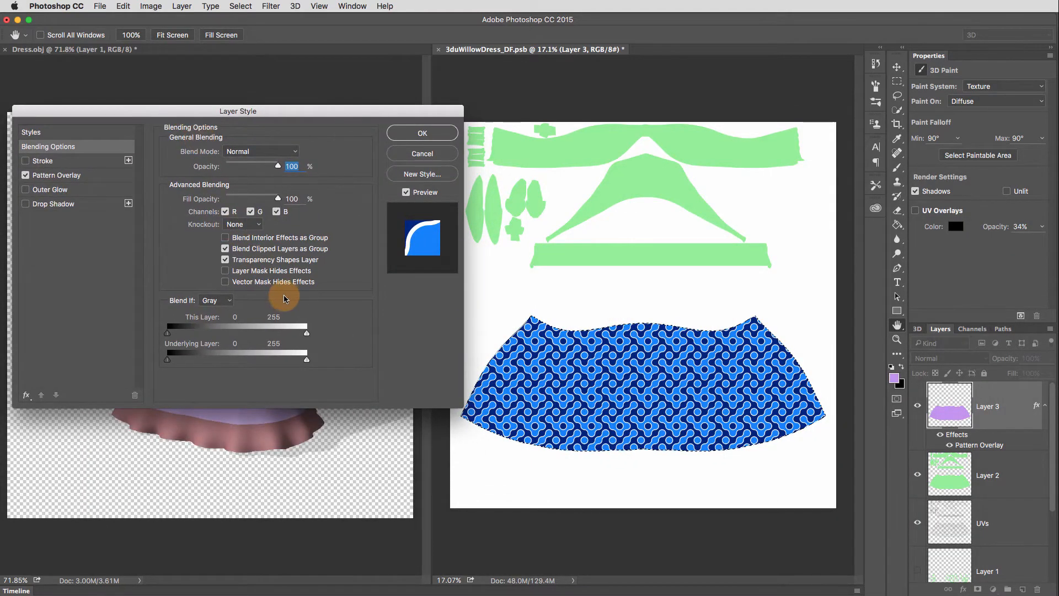
{"action": "left_click", "coordinate": [101, 175]}
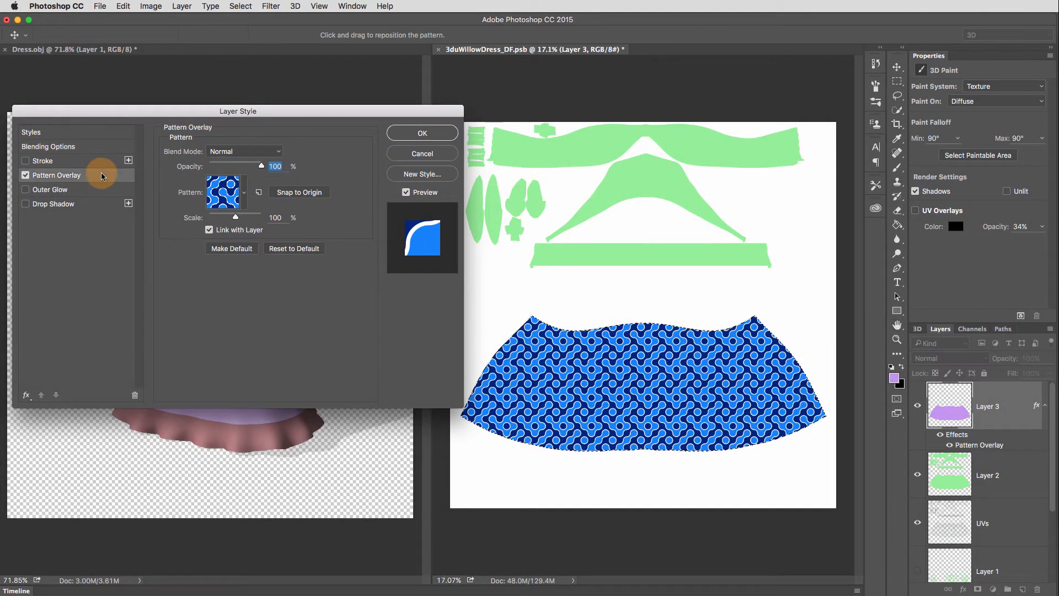
- Set the skirt's overlay pattern to Blue Twirl after previewing Orange Twirl, abstract mosaic.jpg and Dark Mesh, and update the Dress.obj model
{"action": "left_click", "coordinate": [244, 193]}
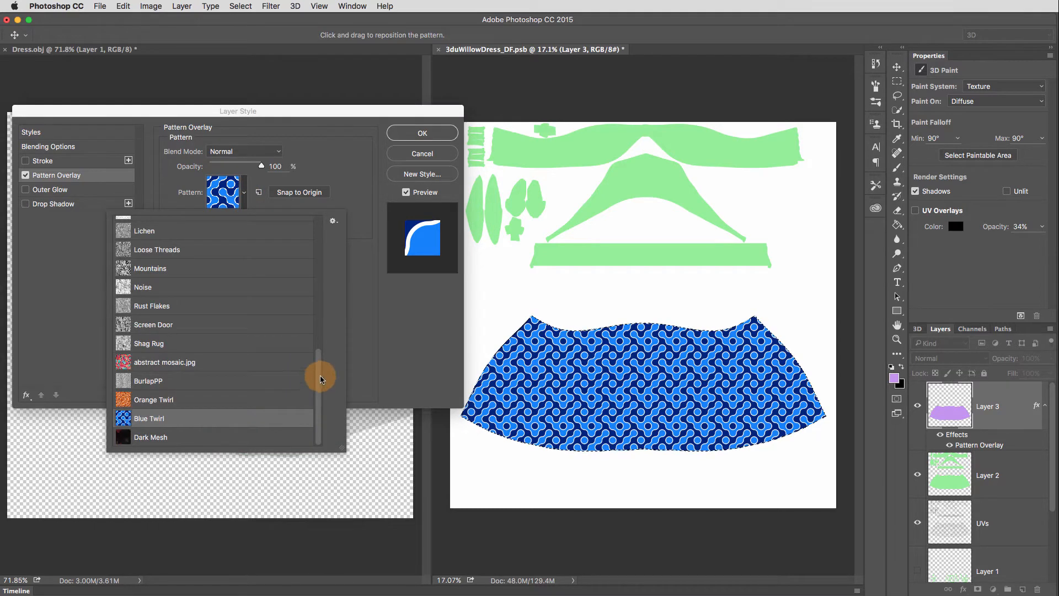
{"action": "mouse_move", "coordinate": [319, 388]}
{"action": "left_mouse_down"}
{"action": "mouse_move", "coordinate": [317, 345]}
{"action": "mouse_move", "coordinate": [319, 397]}
{"action": "left_mouse_up"}
{"action": "left_click", "coordinate": [285, 406]}
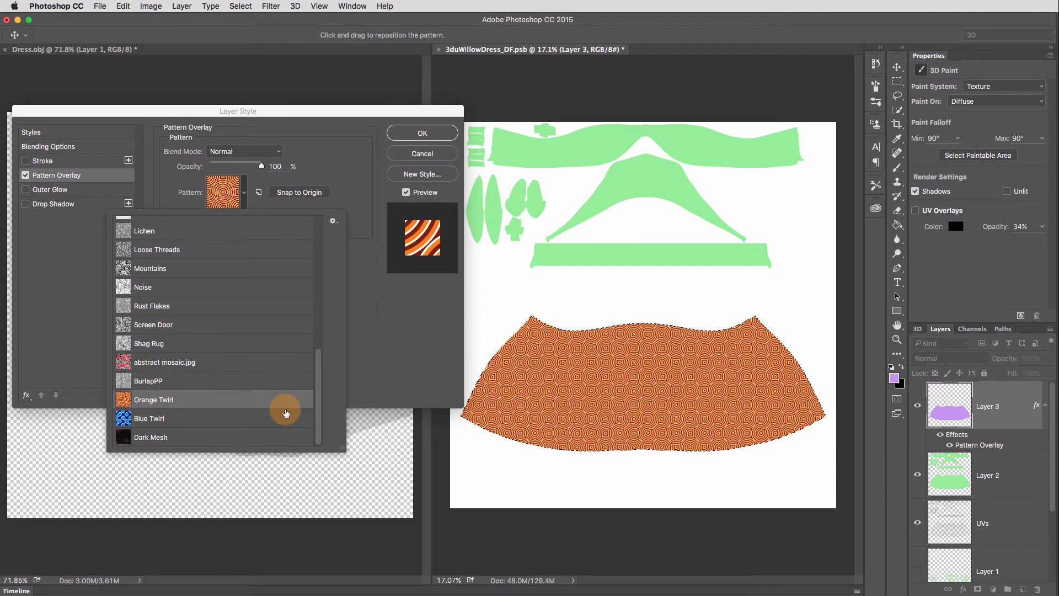
{"action": "left_click", "coordinate": [257, 363]}
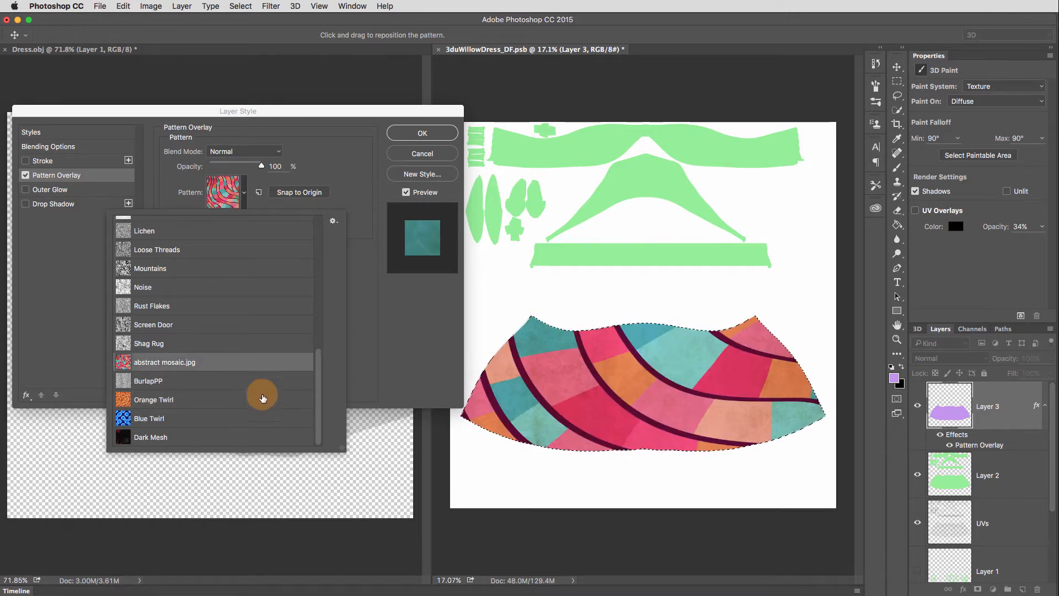
{"action": "left_click", "coordinate": [300, 445]}
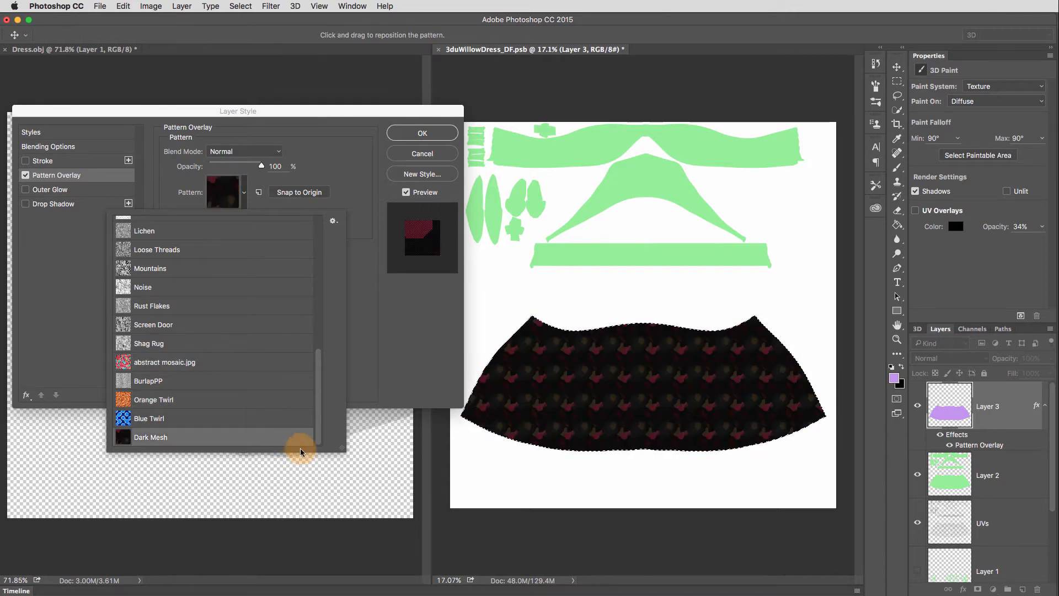
{"action": "left_click", "coordinate": [267, 420]}
{"action": "left_click", "coordinate": [420, 134]}
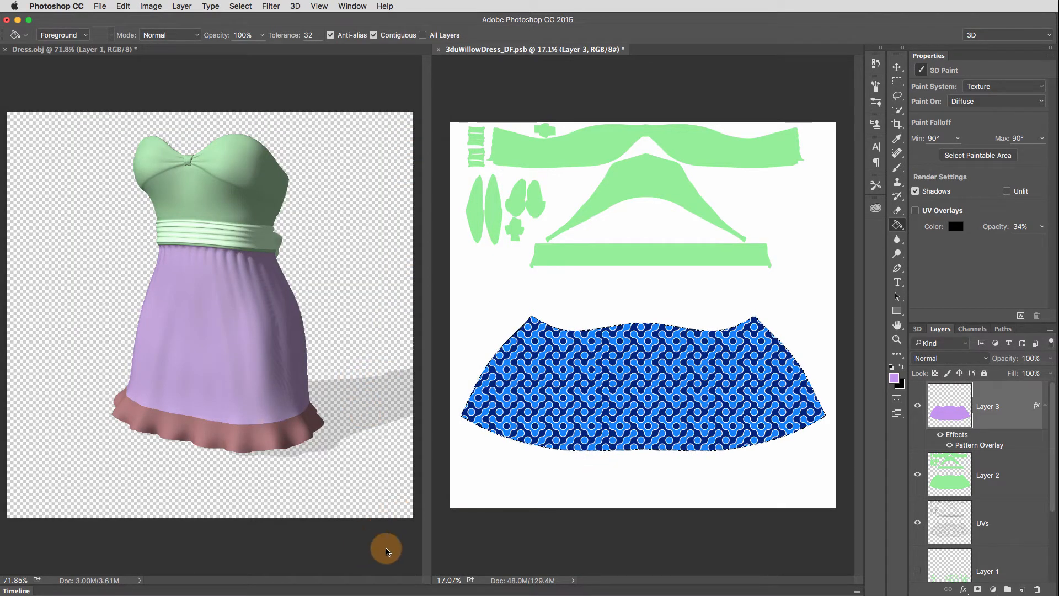
{"action": "left_click", "coordinate": [400, 560]}
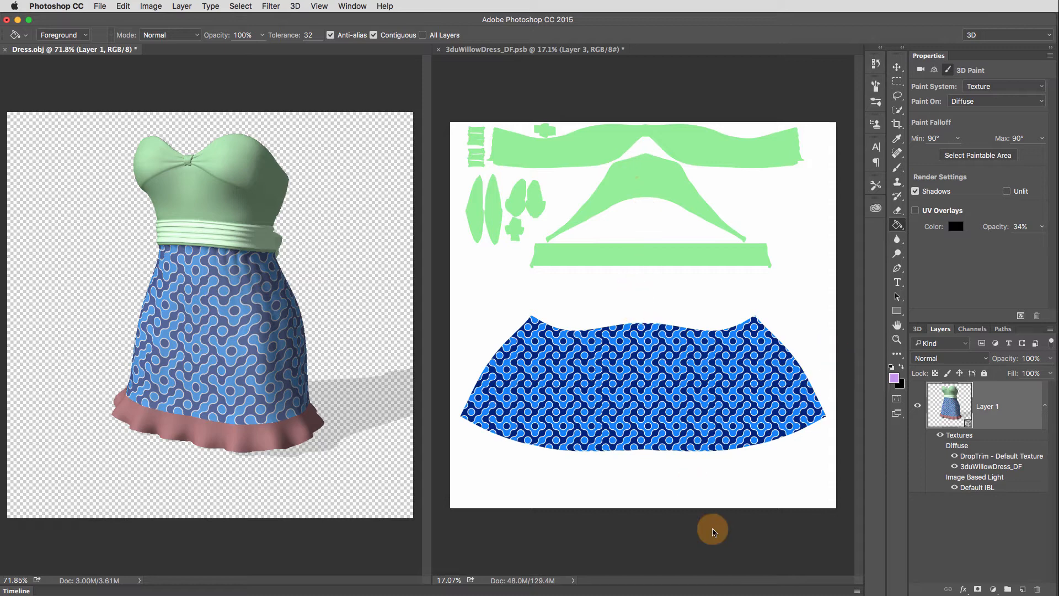
- Load the Everything channel as a new selection in the 3duWillowDress_DF.psb texture document
{"action": "left_click", "coordinate": [729, 544]}
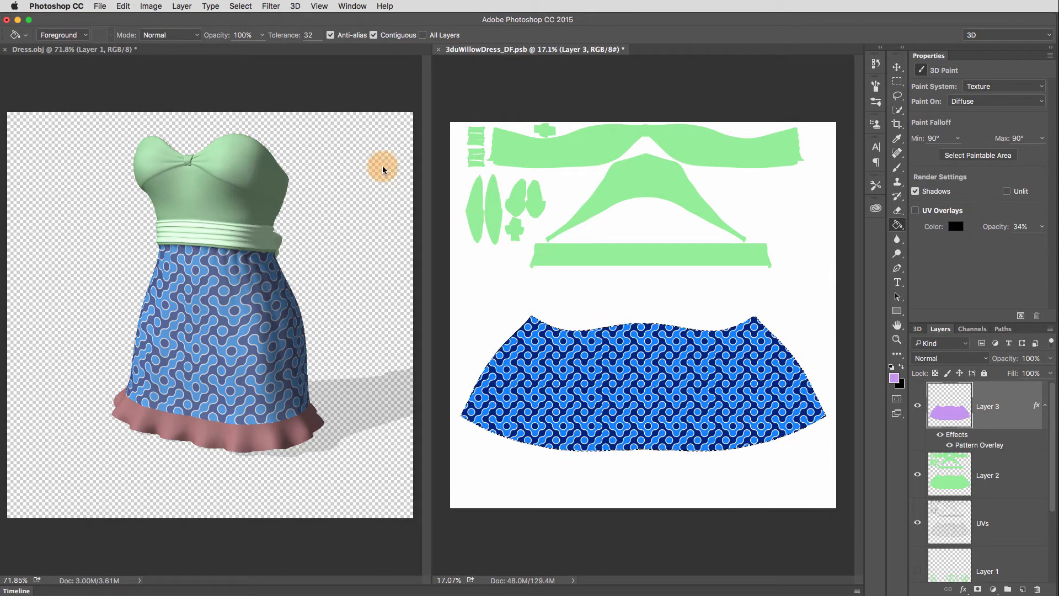
{"action": "left_click", "coordinate": [237, 6]}
{"action": "left_click", "coordinate": [237, 6]}
{"action": "left_click", "coordinate": [237, 6]}
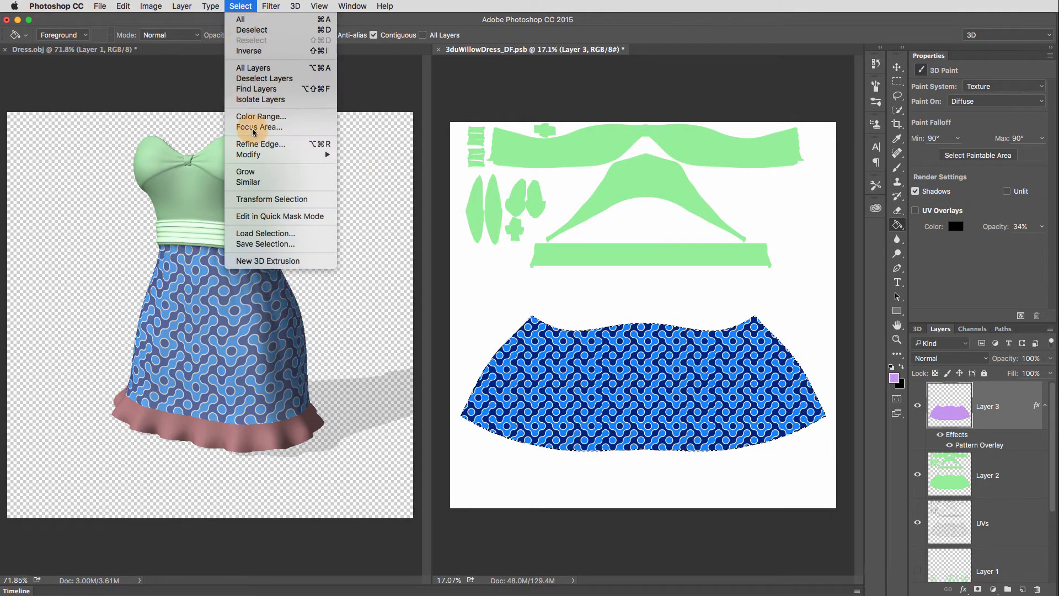
{"action": "left_click", "coordinate": [281, 235]}
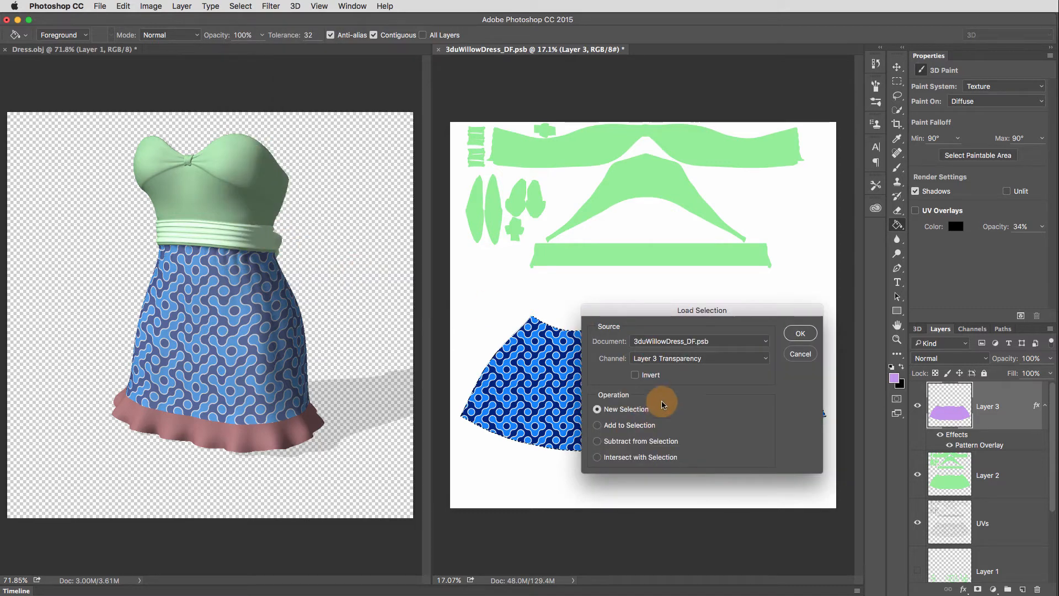
{"action": "left_click", "coordinate": [718, 358]}
{"action": "left_click", "coordinate": [723, 373]}
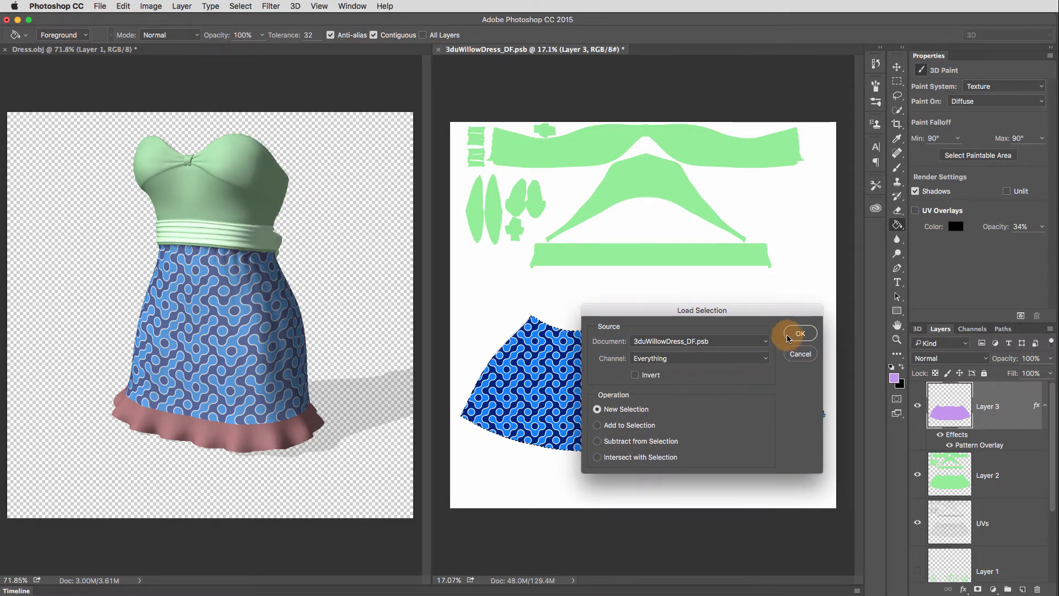
{"action": "left_click", "coordinate": [800, 333]}
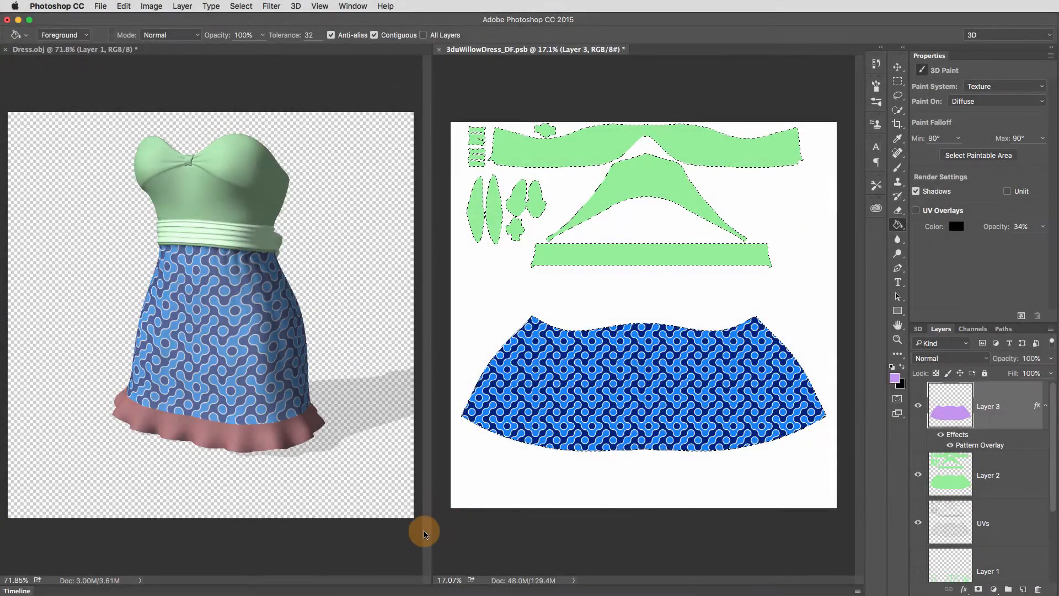
- Consolidate all documents to tabs with Dress.obj in front, and orbit the 3D camera slightly around the dress
{"action": "left_click", "coordinate": [389, 538]}
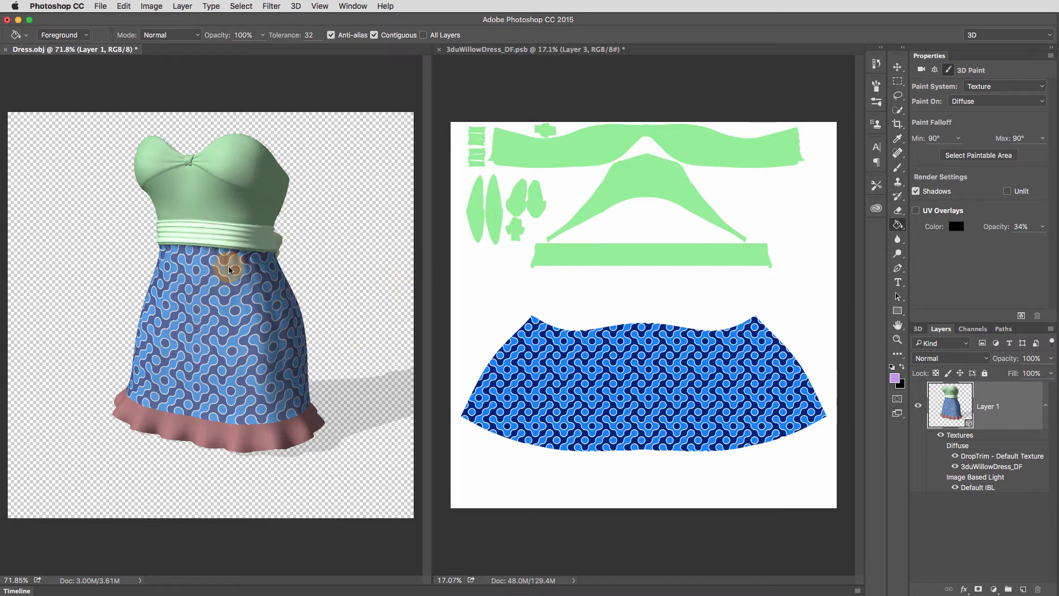
{"action": "left_click", "coordinate": [353, 6]}
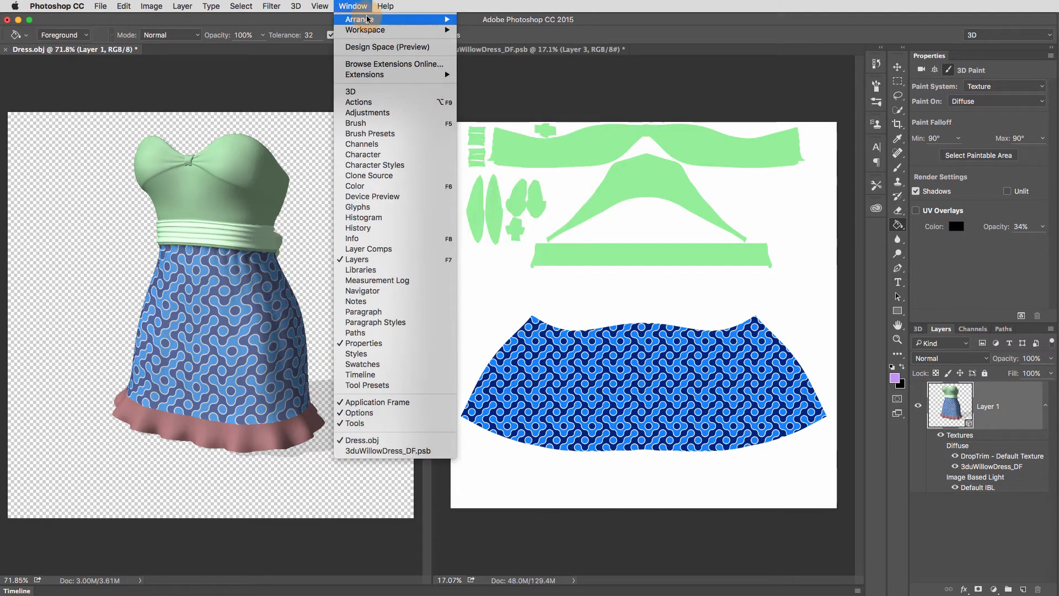
{"action": "mouse_move", "coordinate": [413, 23]}
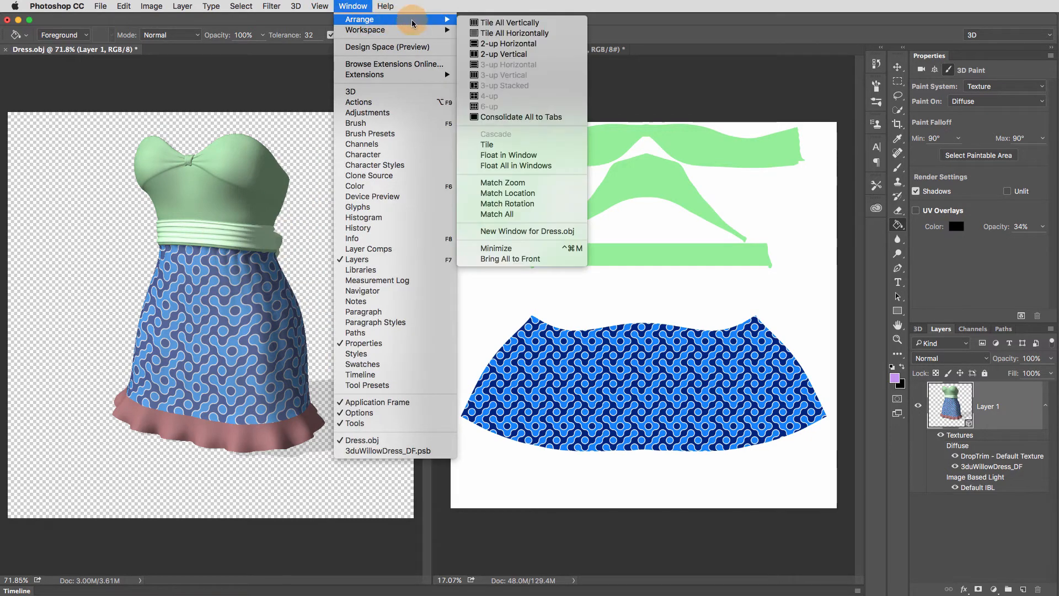
{"action": "left_click", "coordinate": [564, 118]}
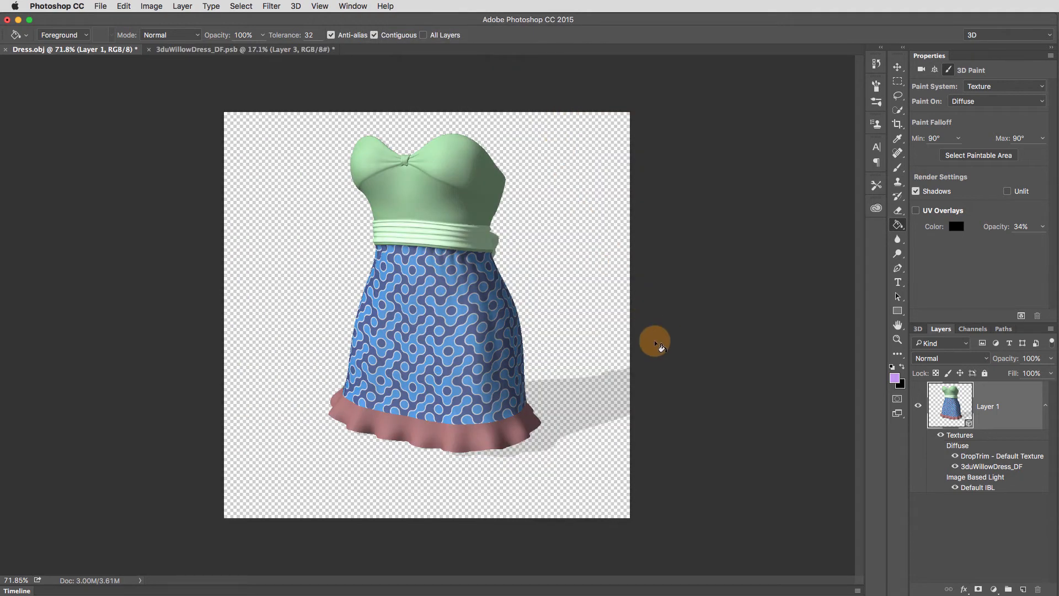
{"action": "left_click", "coordinate": [897, 67]}
{"action": "mouse_move", "coordinate": [588, 441]}
{"action": "left_mouse_down"}
{"action": "mouse_move", "coordinate": [570, 449]}
{"action": "mouse_move", "coordinate": [582, 440]}
{"action": "left_mouse_up"}
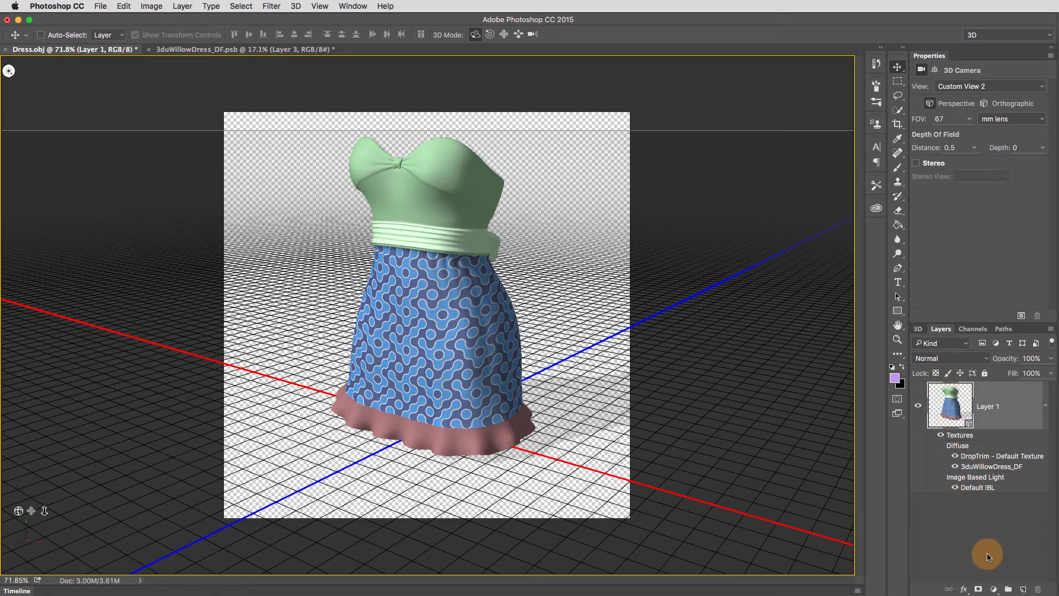
- Paint freehand purple strokes around the dress on a new layer beneath the 3D layer, and delete that layer
{"action": "left_click", "coordinate": [1023, 589]}
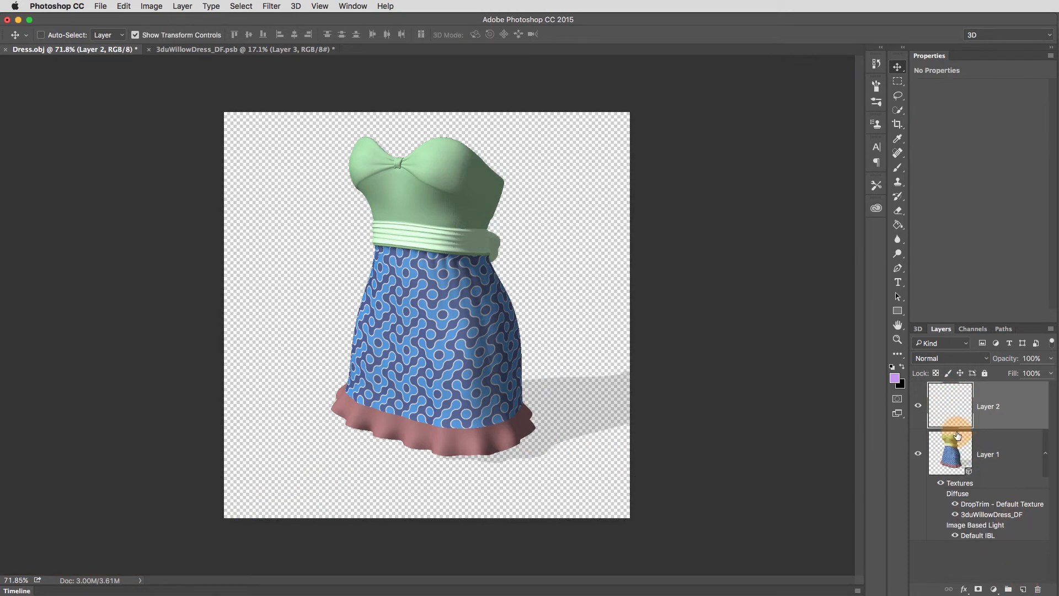
{"action": "left_click_drag", "start_coordinate": [950, 402], "coordinate": [954, 535]}
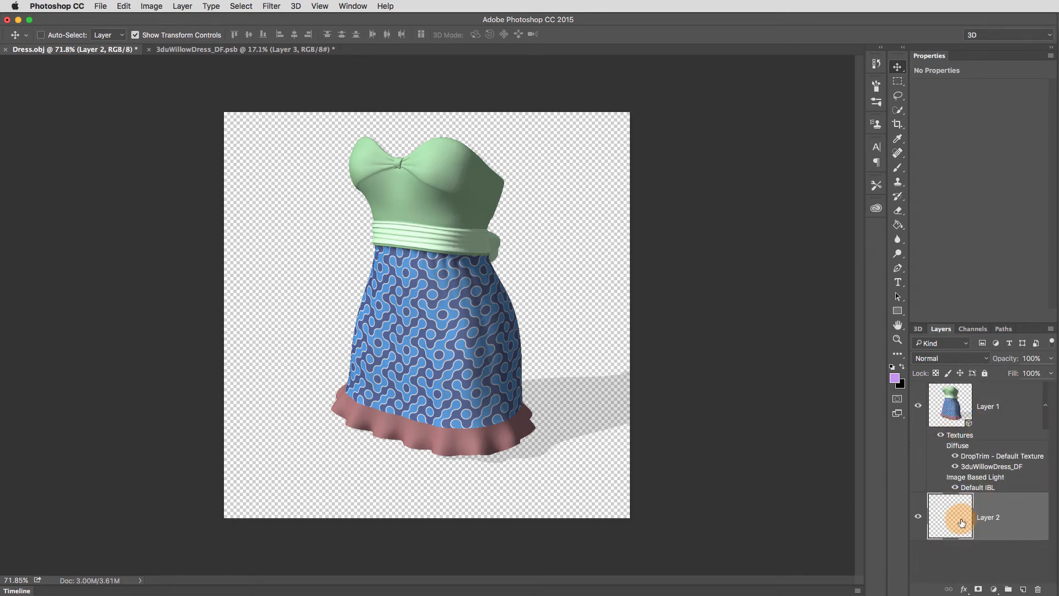
{"action": "left_click", "coordinate": [897, 167]}
{"action": "mouse_move", "coordinate": [560, 227]}
{"action": "left_mouse_down"}
{"action": "mouse_move", "coordinate": [560, 291]}
{"action": "mouse_move", "coordinate": [612, 480]}
{"action": "left_mouse_up"}
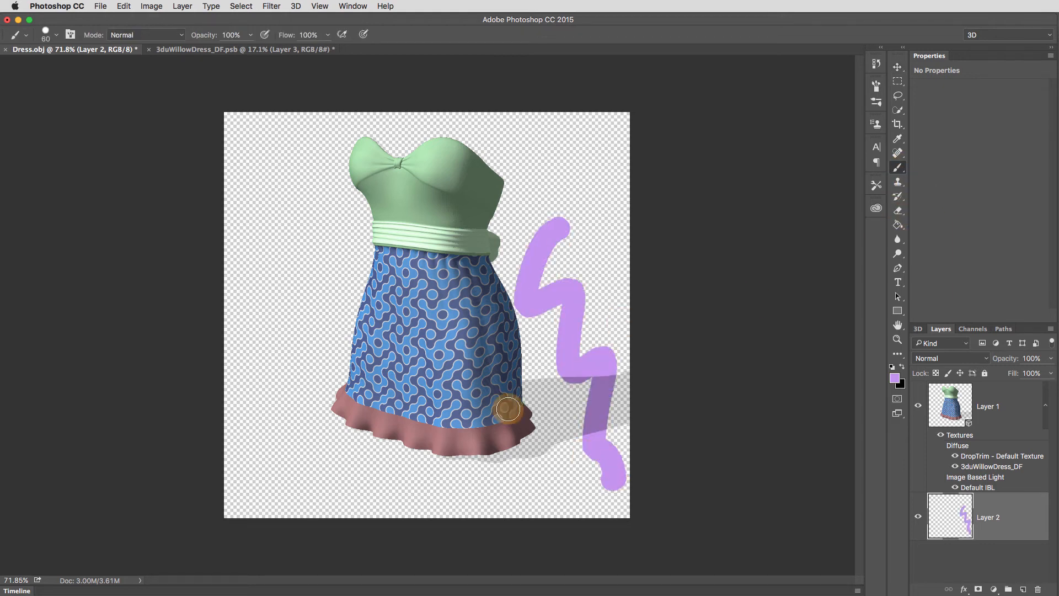
{"action": "mouse_move", "coordinate": [334, 242]}
{"action": "left_mouse_down"}
{"action": "mouse_move", "coordinate": [462, 451]}
{"action": "mouse_move", "coordinate": [270, 406]}
{"action": "mouse_move", "coordinate": [324, 293]}
{"action": "mouse_move", "coordinate": [308, 372]}
{"action": "mouse_move", "coordinate": [446, 460]}
{"action": "left_mouse_up"}
{"action": "mouse_move", "coordinate": [548, 365]}
{"action": "left_mouse_down"}
{"action": "mouse_move", "coordinate": [621, 445]}
{"action": "mouse_move", "coordinate": [573, 344]}
{"action": "mouse_move", "coordinate": [580, 155]}
{"action": "mouse_move", "coordinate": [545, 191]}
{"action": "mouse_move", "coordinate": [612, 374]}
{"action": "mouse_move", "coordinate": [552, 342]}
{"action": "mouse_move", "coordinate": [508, 175]}
{"action": "mouse_move", "coordinate": [496, 256]}
{"action": "mouse_move", "coordinate": [528, 417]}
{"action": "left_mouse_up"}
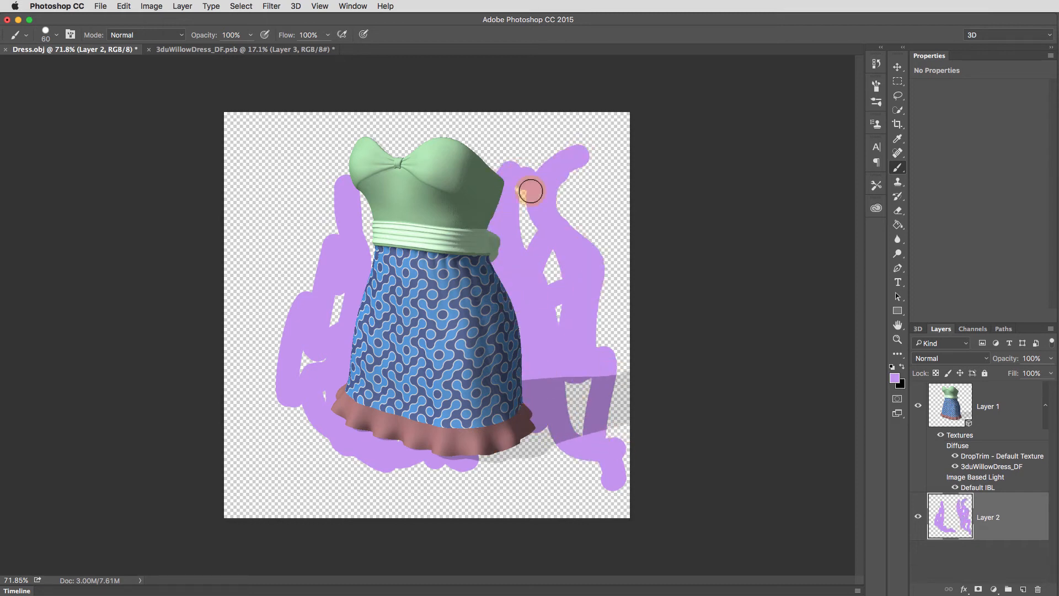
{"action": "mouse_move", "coordinate": [543, 290]}
{"action": "left_mouse_down"}
{"action": "mouse_move", "coordinate": [572, 333]}
{"action": "mouse_move", "coordinate": [572, 474]}
{"action": "mouse_move", "coordinate": [545, 472]}
{"action": "mouse_move", "coordinate": [523, 308]}
{"action": "left_mouse_up"}
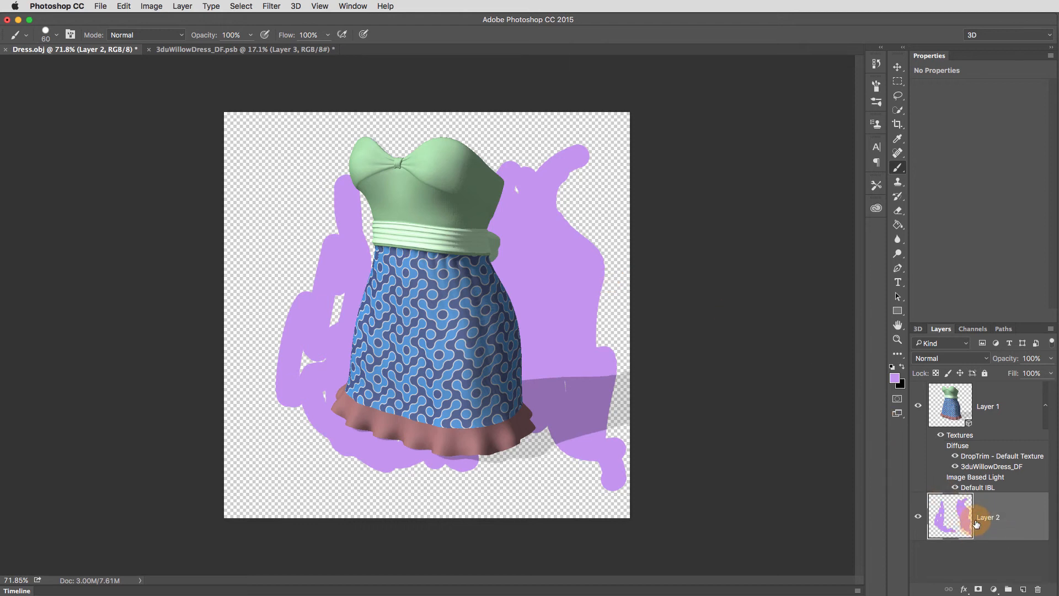
{"action": "left_click_drag", "start_coordinate": [965, 531], "coordinate": [1038, 589]}
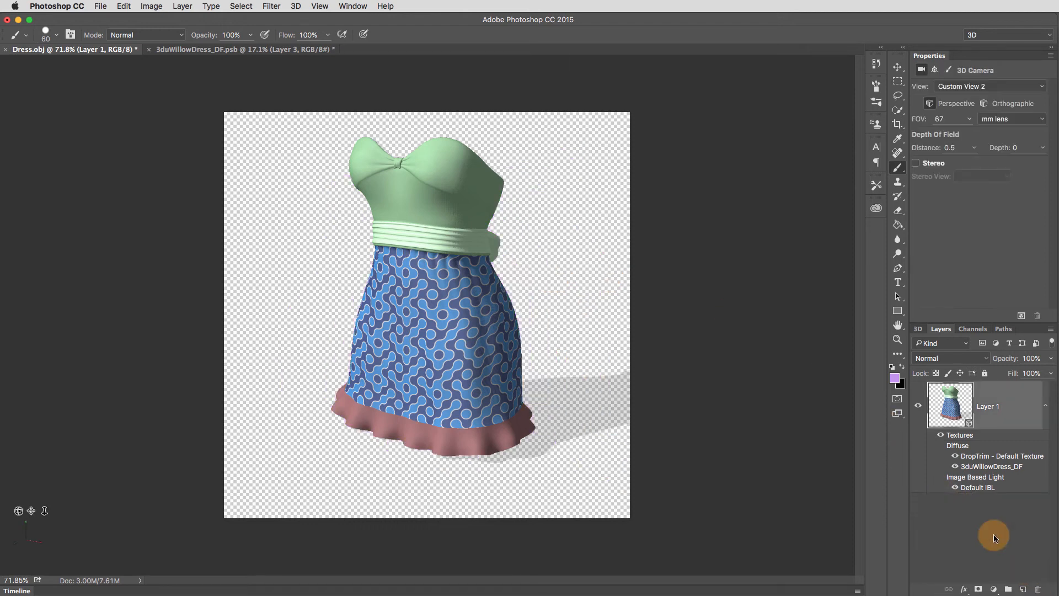
- Add a Gradient Fill layer beneath the 3D dress layer using the blue, red and yellow gradient preset
{"action": "left_click", "coordinate": [1024, 589]}
{"action": "left_click_drag", "start_coordinate": [932, 404], "coordinate": [970, 548]}
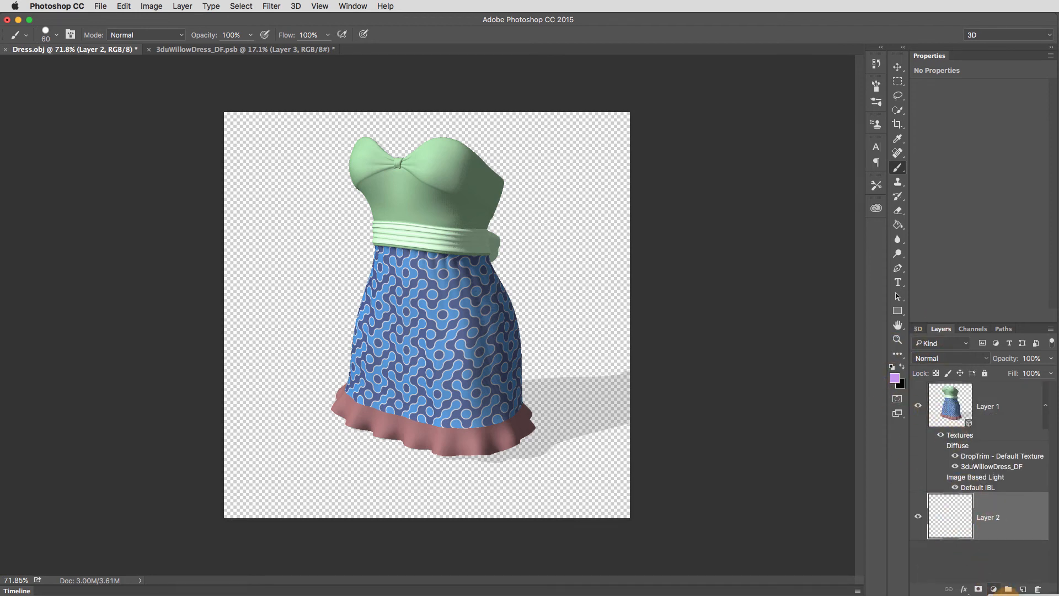
{"action": "left_click", "coordinate": [1022, 595]}
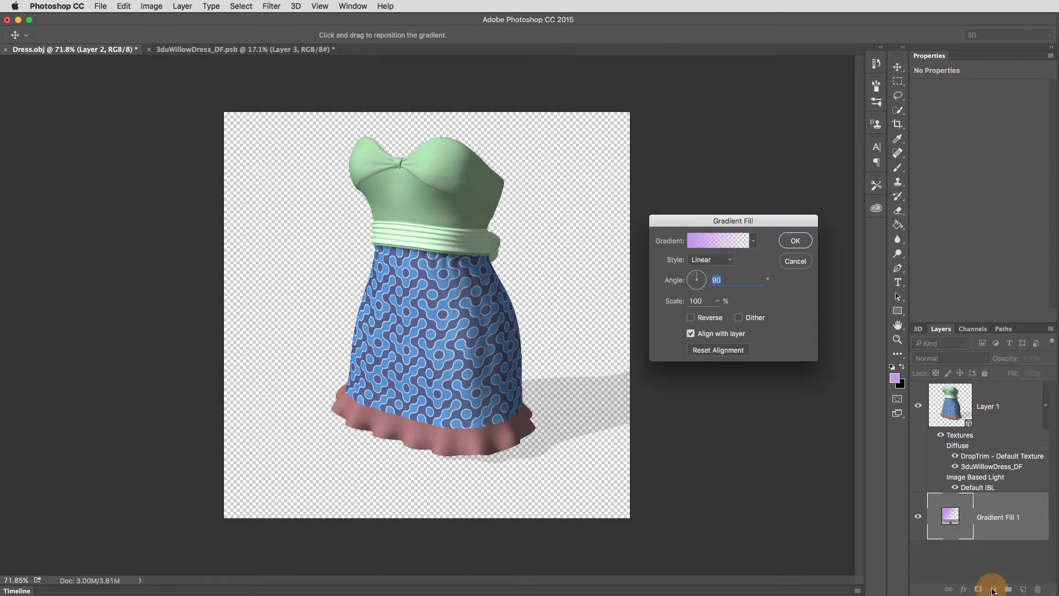
{"action": "left_click", "coordinate": [751, 243]}
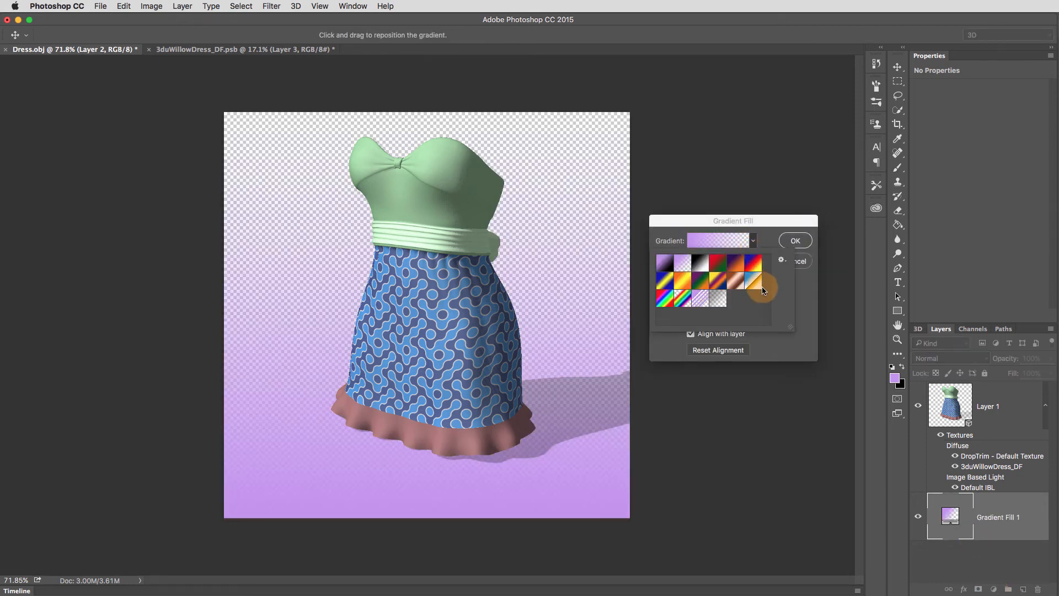
{"action": "left_click", "coordinate": [754, 268]}
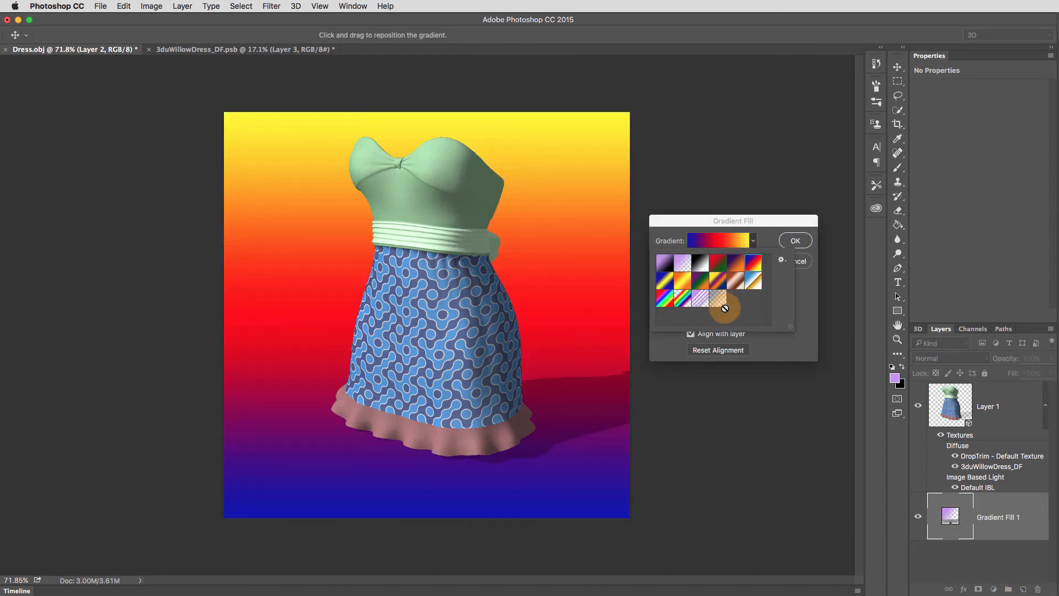
- Set the background gradient's style to Radial and apply the fill
{"action": "left_click_drag", "start_coordinate": [765, 226], "coordinate": [766, 224]}
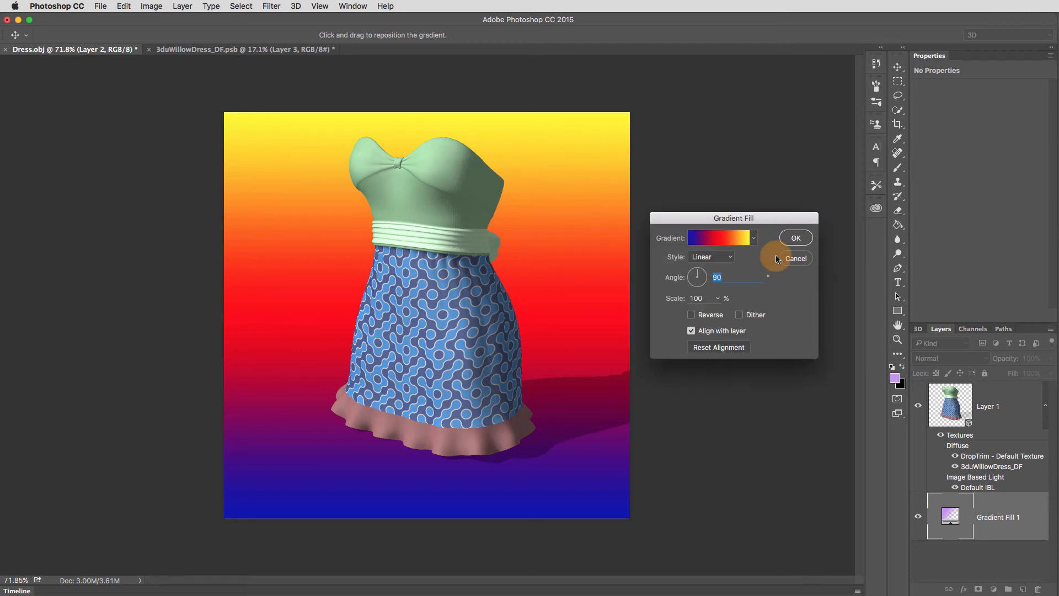
{"action": "left_click", "coordinate": [717, 256]}
{"action": "left_click", "coordinate": [729, 265]}
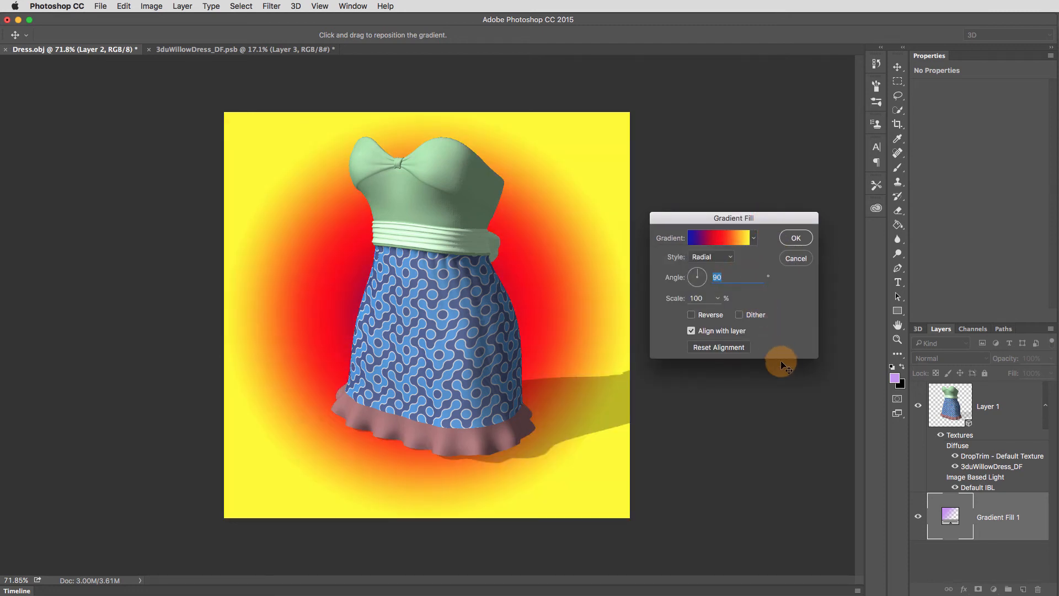
{"action": "left_click", "coordinate": [801, 246]}
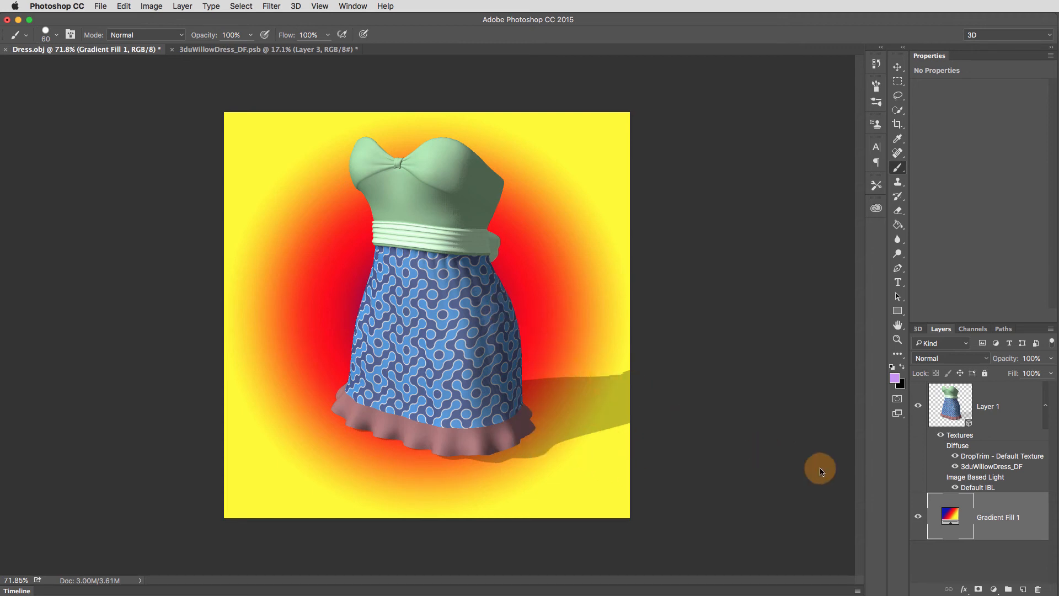
- Orbit the 3D camera of Layer 1 to a lower view of the dress, and select the Gradient Fill 1 layer
{"action": "left_click", "coordinate": [952, 407]}
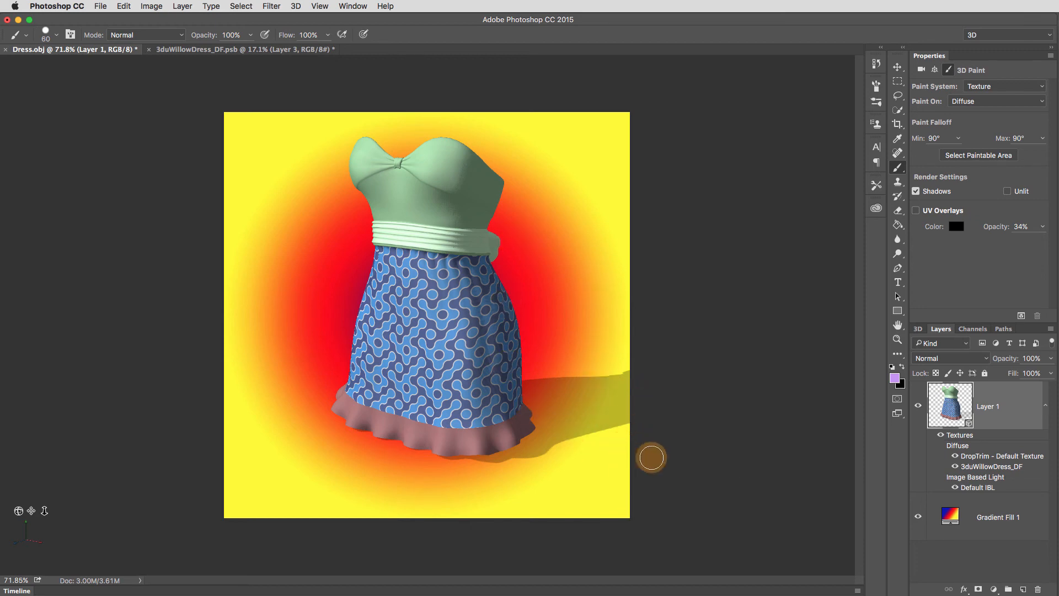
{"action": "left_click", "coordinate": [897, 67]}
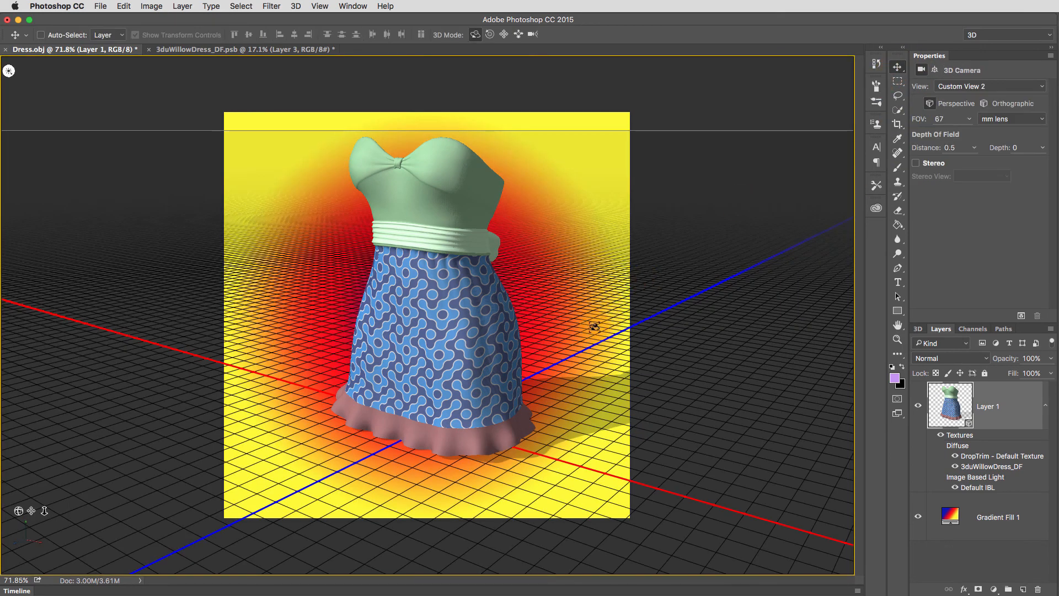
{"action": "left_click_drag", "start_coordinate": [571, 335], "coordinate": [639, 325]}
{"action": "left_click_drag", "start_coordinate": [630, 319], "coordinate": [588, 314]}
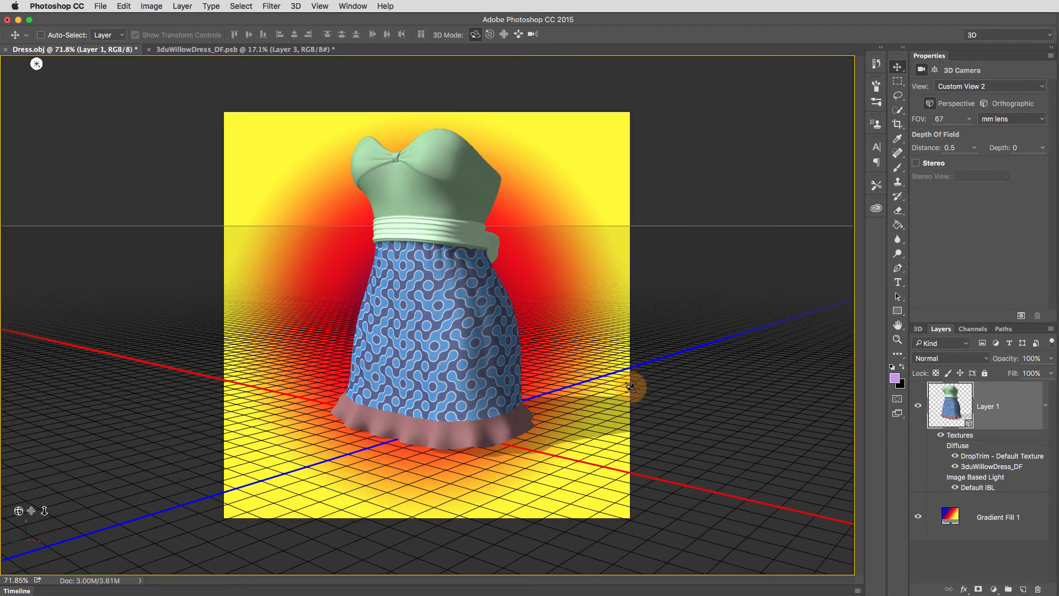
{"action": "left_click", "coordinate": [990, 521]}
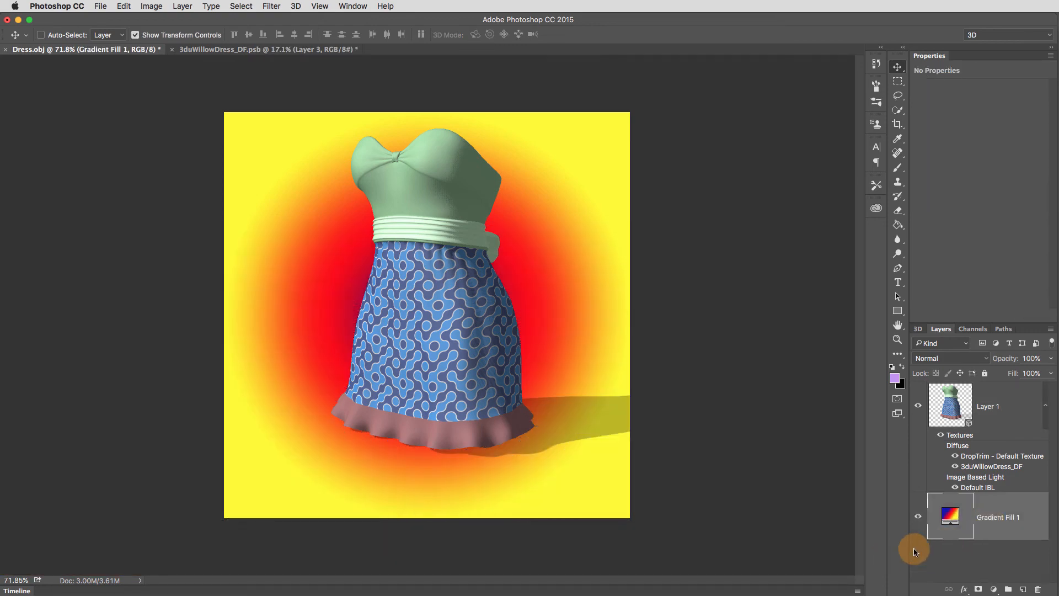